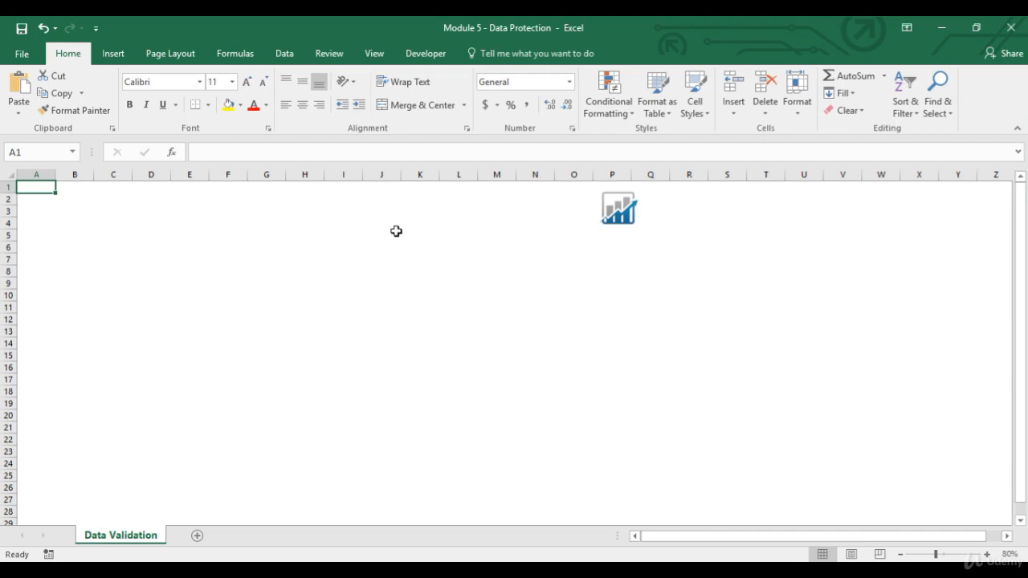
Check the cell protection settings of range E3:H6 without changing them
{"action": "left_click_drag", "start_coordinate": [208, 206], "coordinate": [291, 246]}
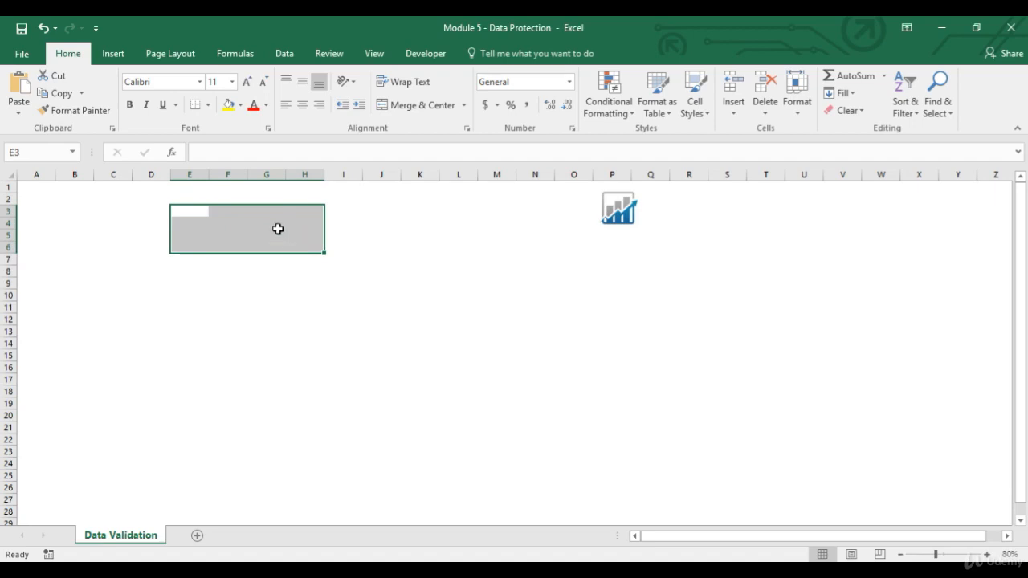
{"action": "right_click", "coordinate": [258, 224]}
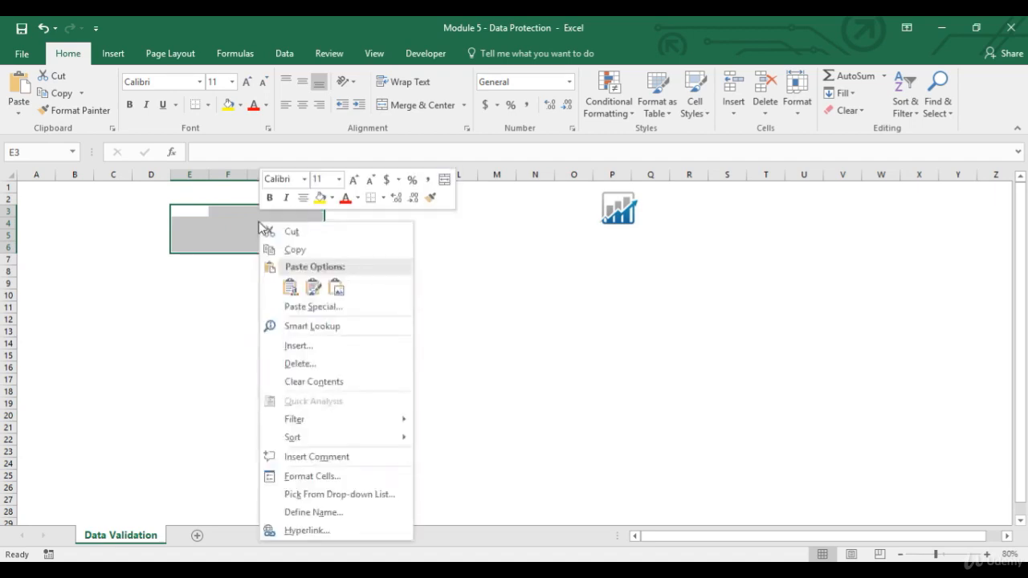
{"action": "left_click", "coordinate": [301, 477]}
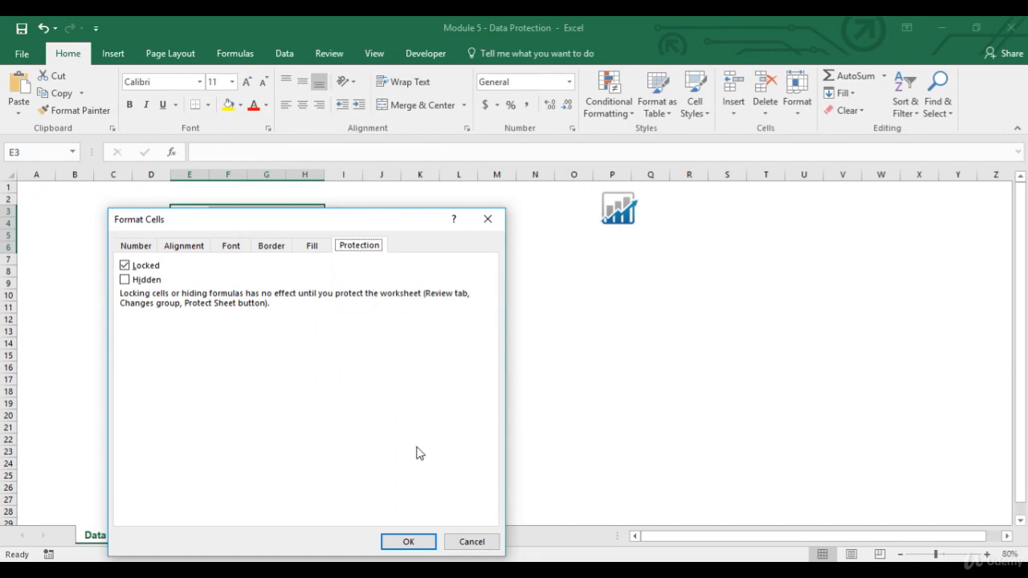
{"action": "left_click", "coordinate": [471, 541]}
Fill cells E3:H6 with yellow and turn off their Locked protection setting
{"action": "left_click_drag", "start_coordinate": [205, 212], "coordinate": [303, 245]}
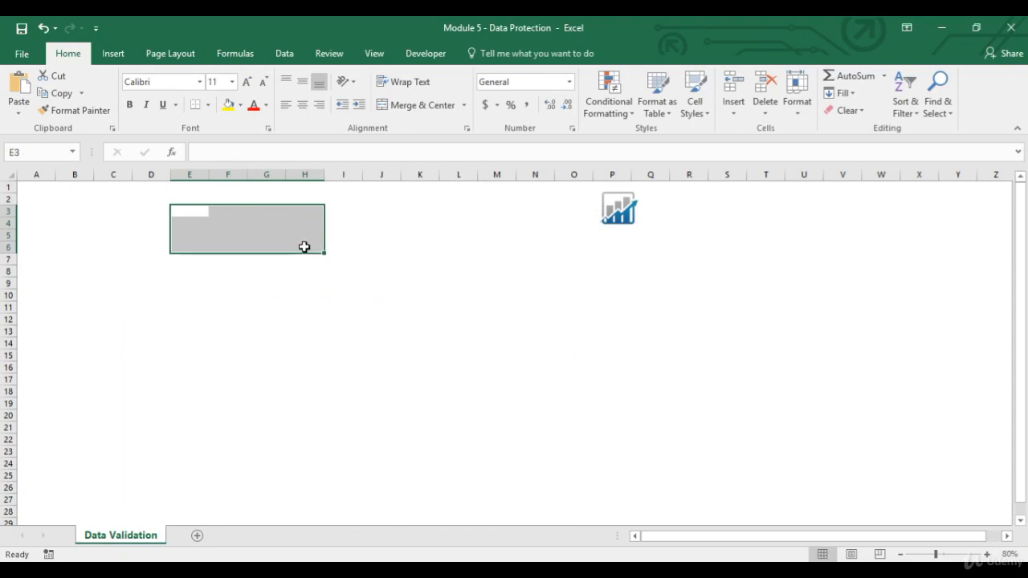
{"action": "left_click", "coordinate": [228, 106]}
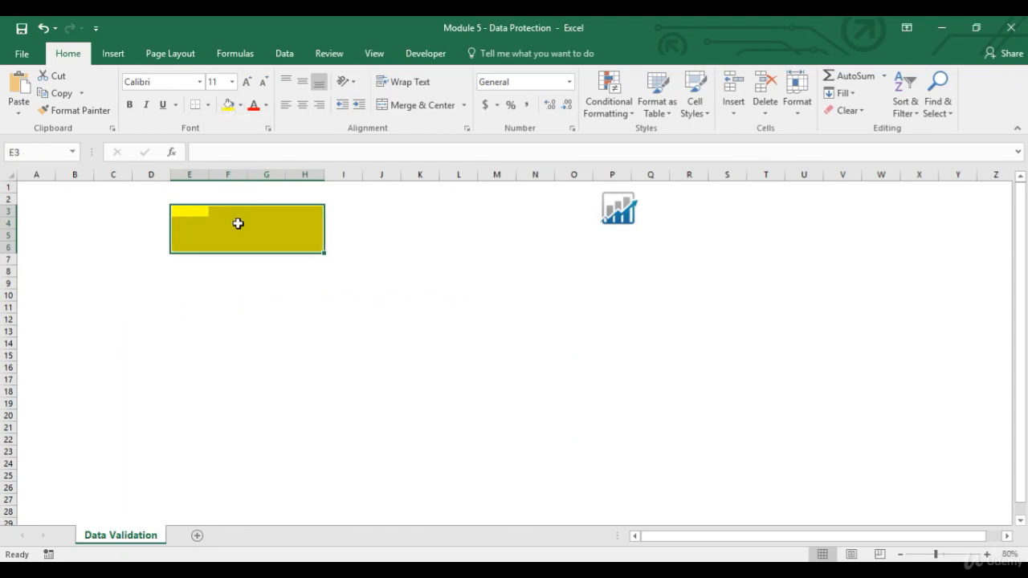
{"action": "right_click", "coordinate": [238, 224]}
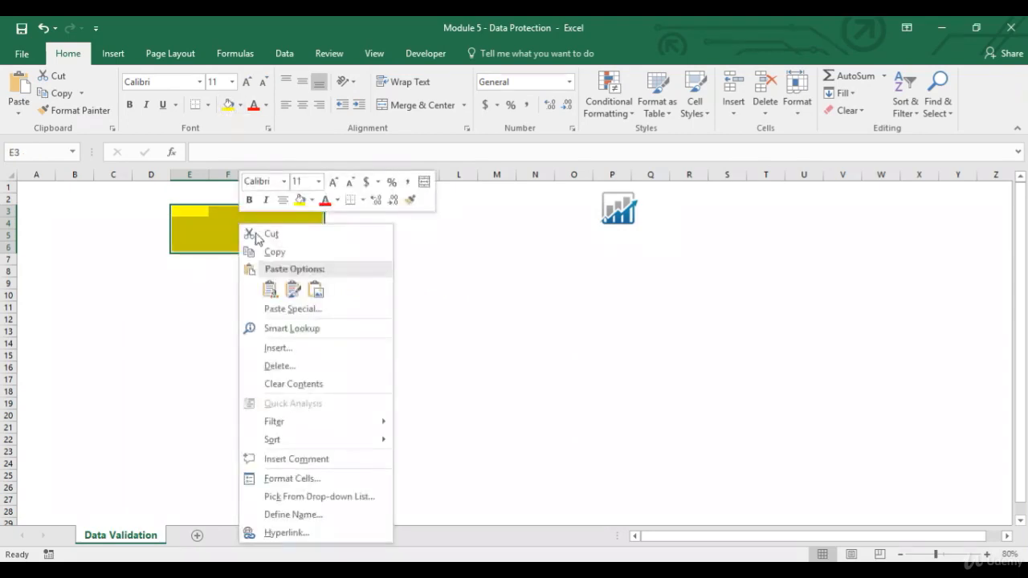
{"action": "left_click", "coordinate": [298, 477]}
{"action": "left_click", "coordinate": [126, 267]}
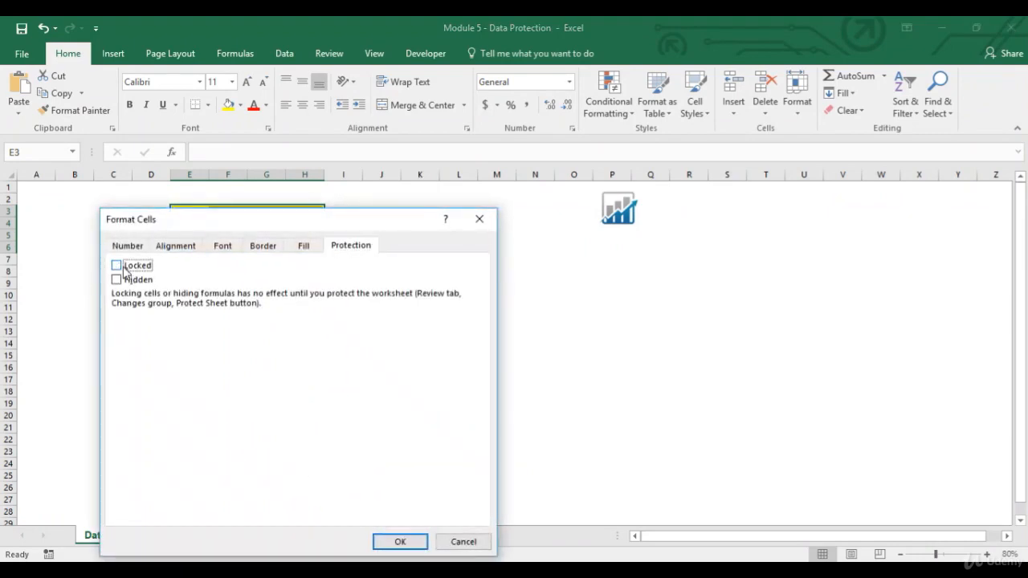
{"action": "left_click", "coordinate": [390, 541]}
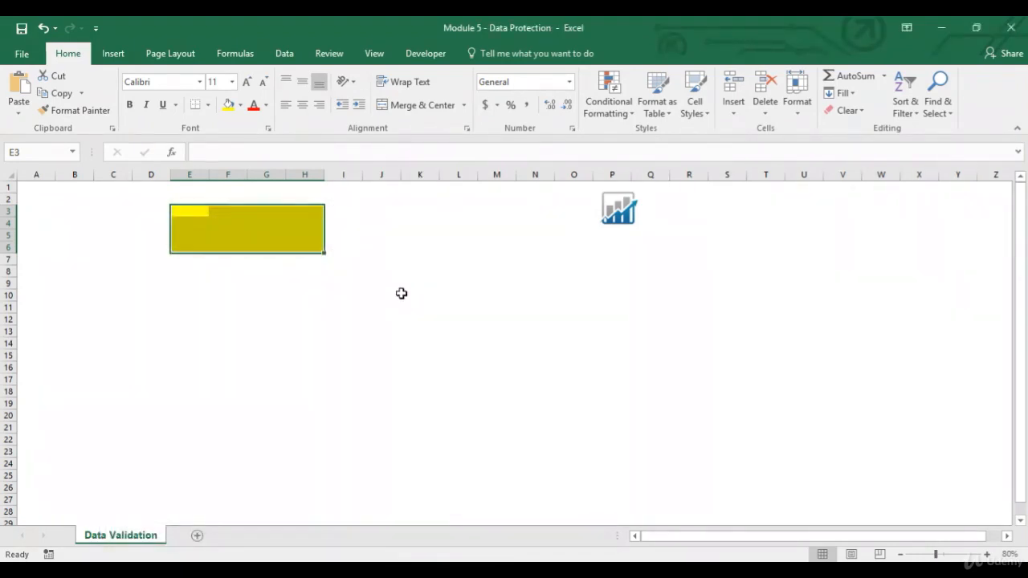
{"action": "left_click", "coordinate": [393, 210]}
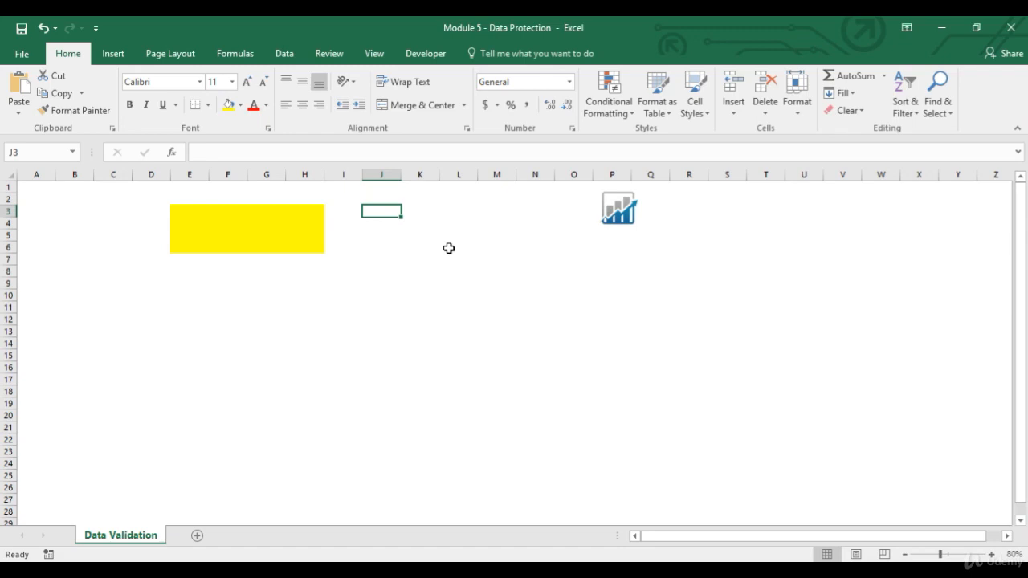
Protect the sheet with a password, allowing users to select locked and unlocked cells, and re-enter the password as confirmation
{"action": "left_click", "coordinate": [341, 61]}
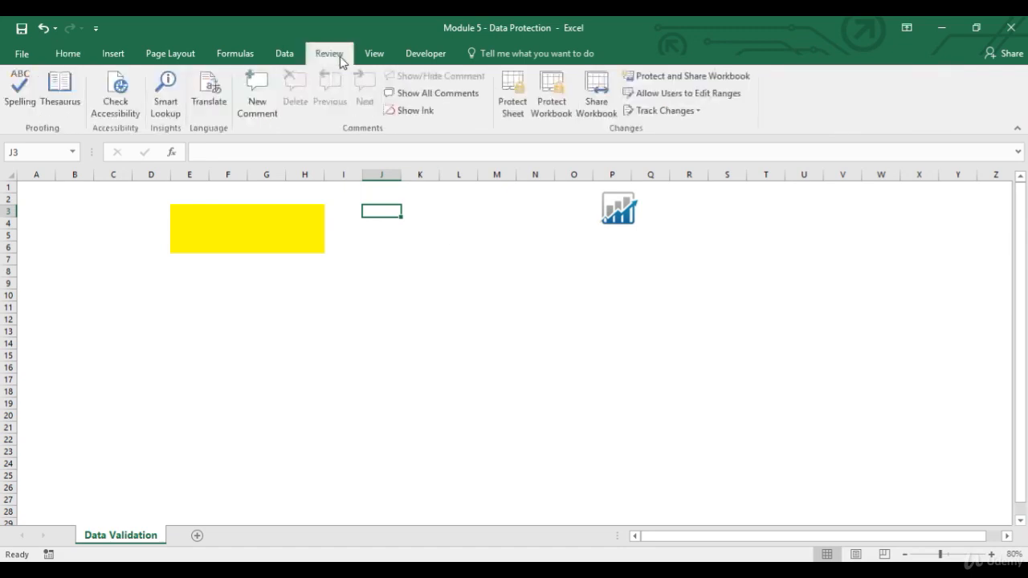
{"action": "left_click", "coordinate": [510, 104]}
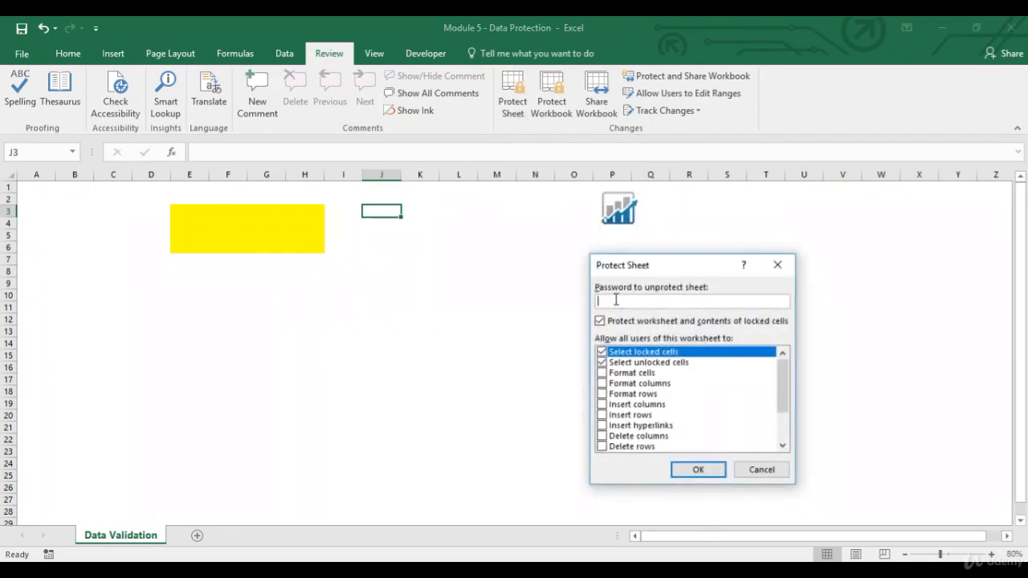
{"action": "type", "text": "123"}
{"action": "mouse_move", "coordinate": [783, 383]}
{"action": "left_mouse_down"}
{"action": "mouse_move", "coordinate": [784, 433]}
{"action": "mouse_move", "coordinate": [787, 367]}
{"action": "left_mouse_up"}
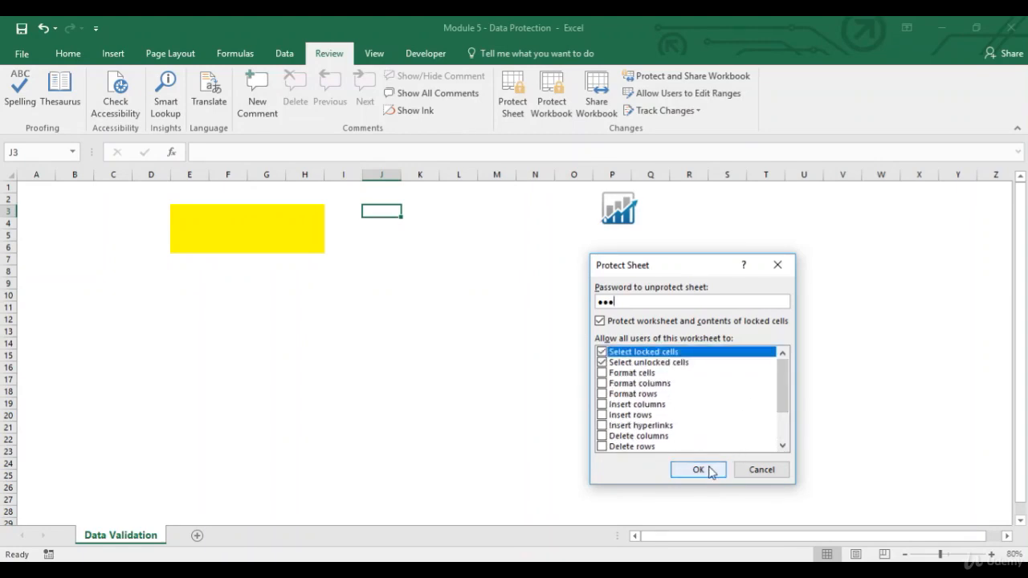
{"action": "left_click", "coordinate": [698, 470]}
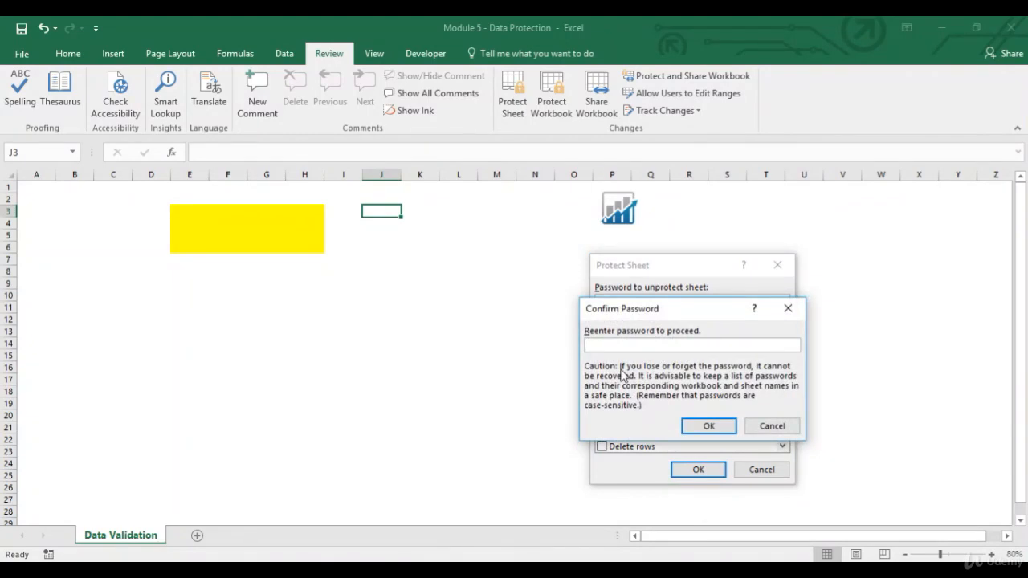
{"action": "type", "text": "12"}
{"action": "key", "text": "BackSpace"}
{"action": "key", "text": "BackSpace"}
{"action": "type", "text": "123"}
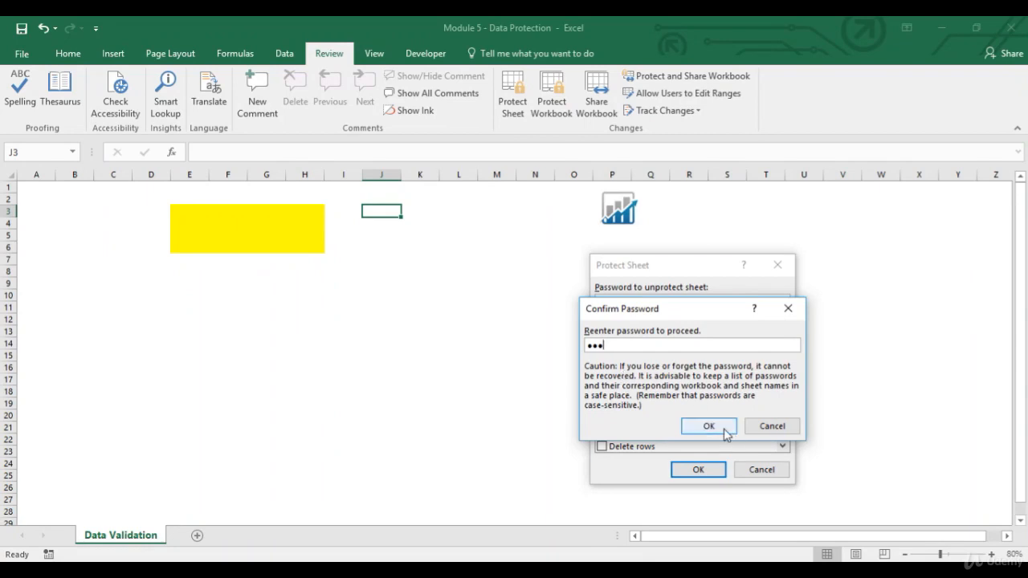
{"action": "left_click", "coordinate": [725, 428]}
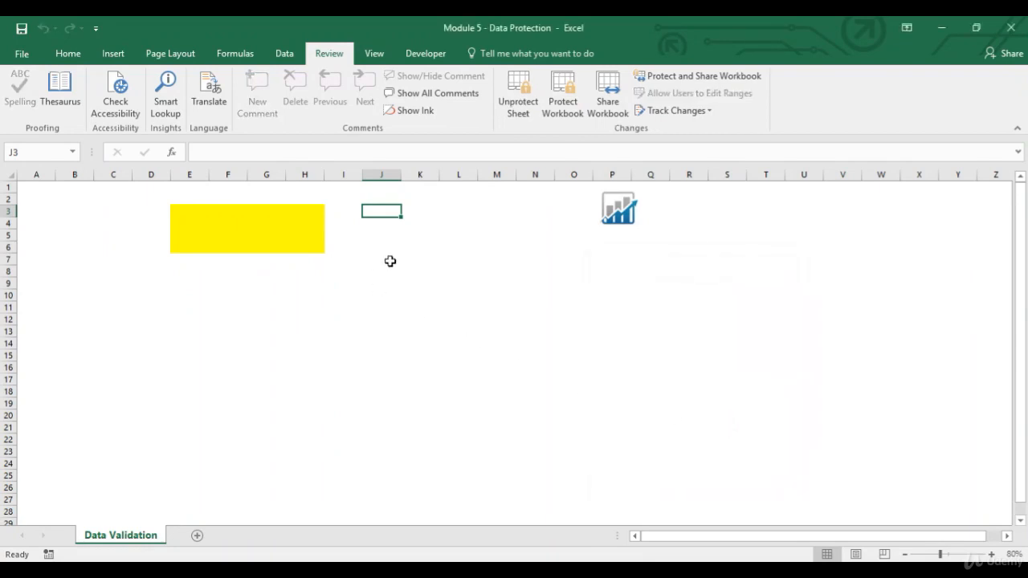
Test cell selection on the protected sheet, both inside and outside the yellow range
{"action": "left_click_drag", "start_coordinate": [362, 293], "coordinate": [490, 348]}
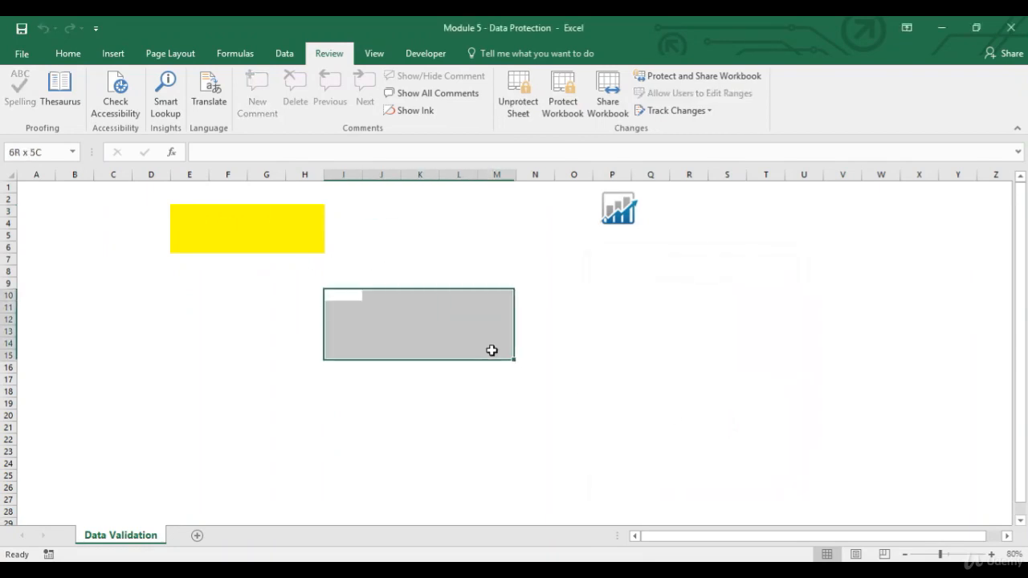
{"action": "left_click", "coordinate": [217, 269]}
{"action": "left_click_drag", "start_coordinate": [214, 227], "coordinate": [310, 248]}
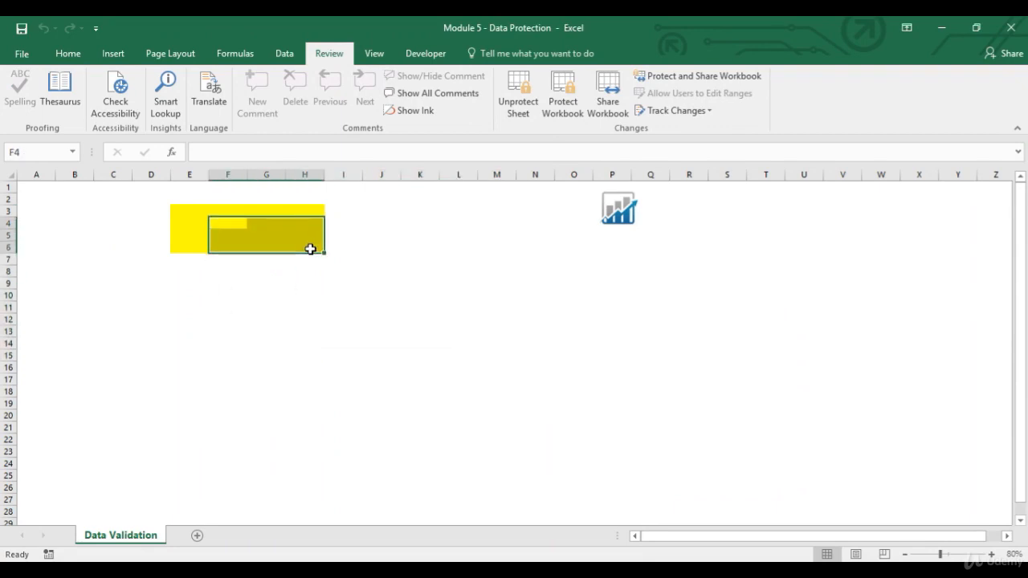
{"action": "left_click", "coordinate": [271, 356]}
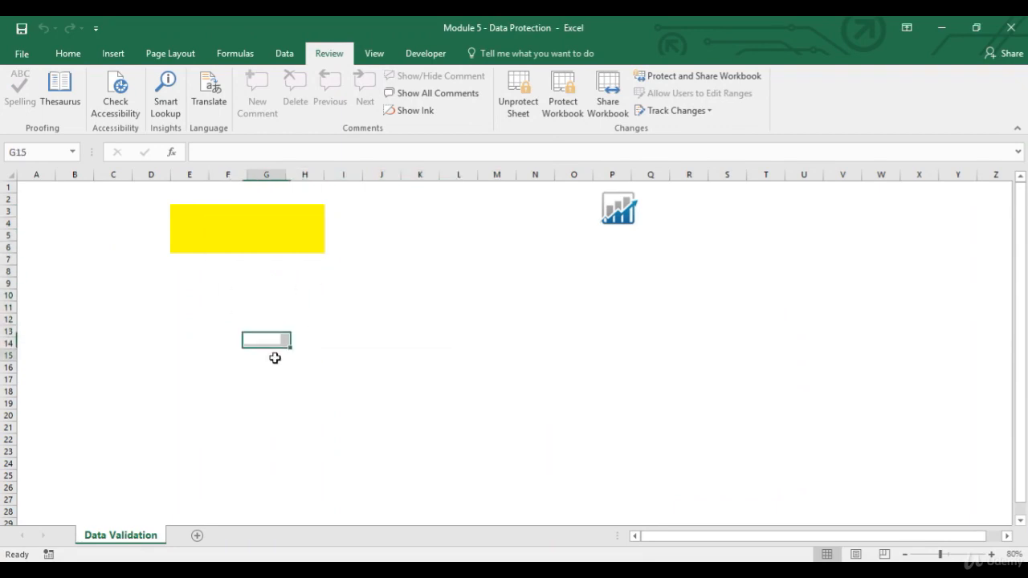
{"action": "left_click", "coordinate": [392, 257]}
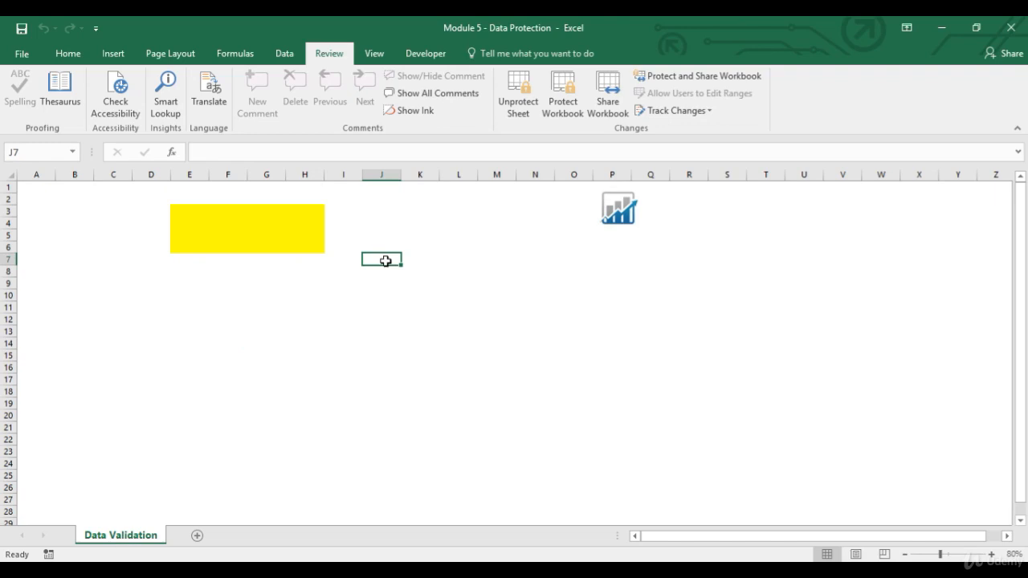
Try to edit locked cell J7, both in the cell itself and through the formula bar
{"action": "double_click", "coordinate": [388, 259]}
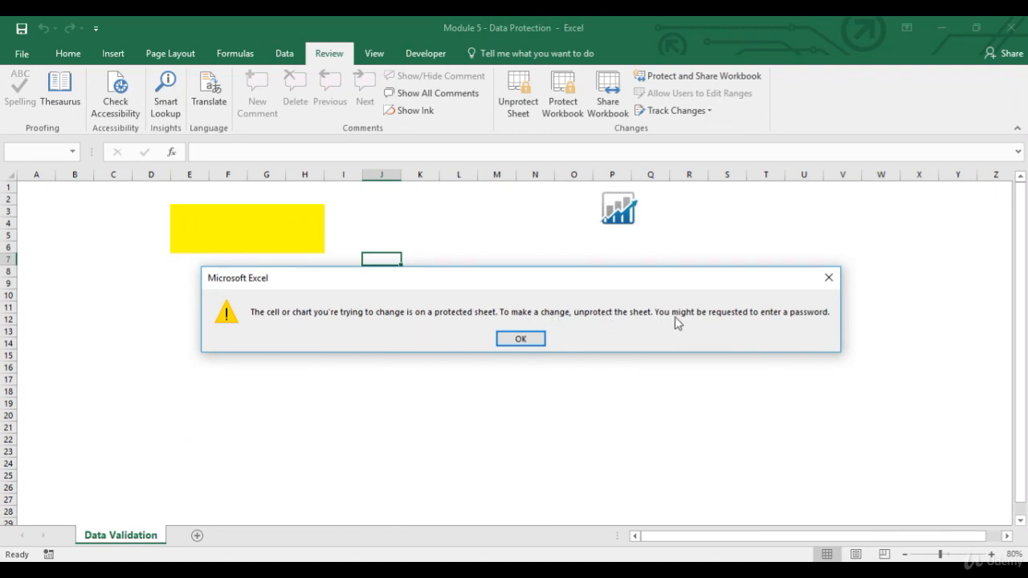
{"action": "left_click", "coordinate": [528, 341]}
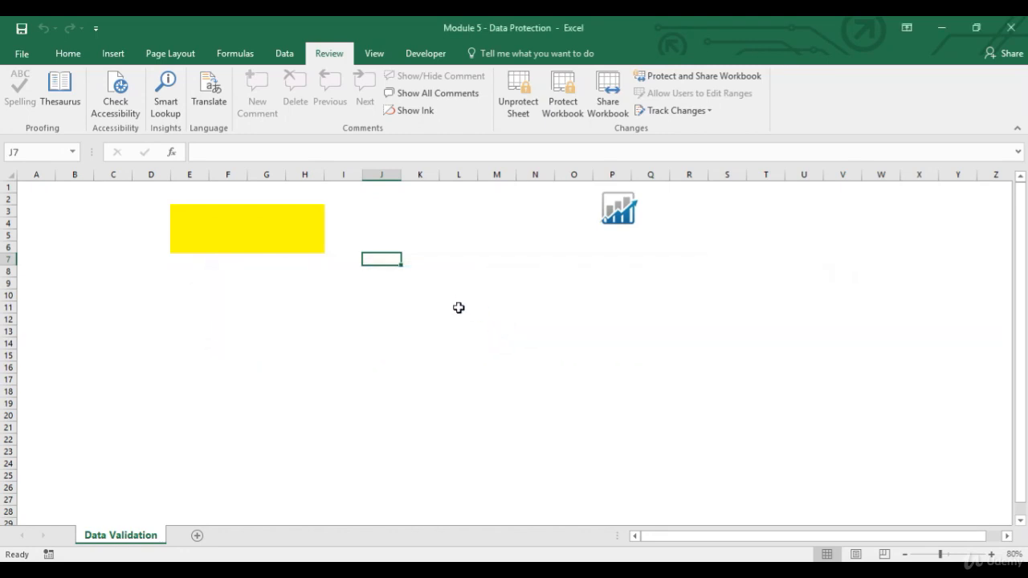
{"action": "left_click", "coordinate": [316, 151]}
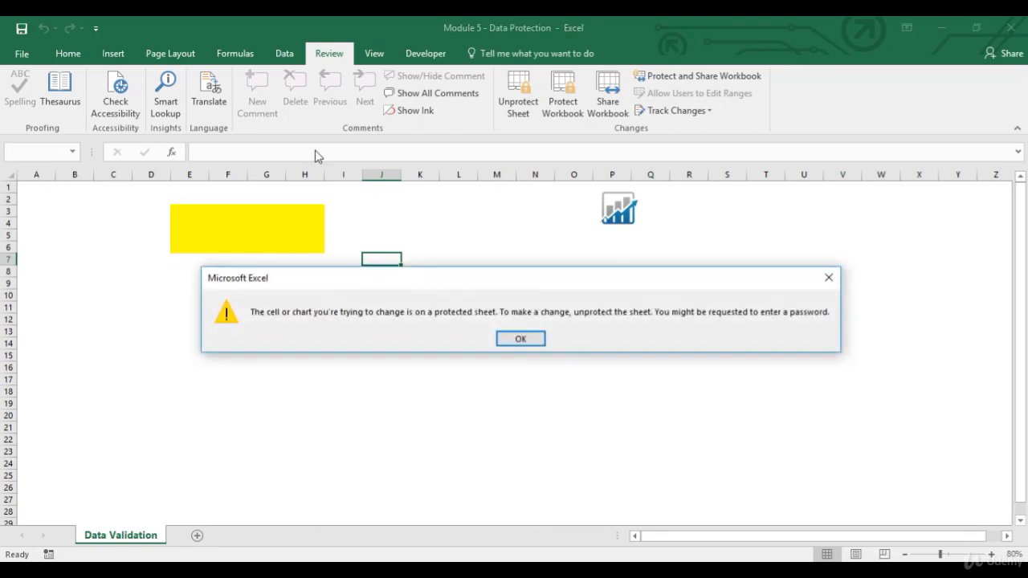
{"action": "left_click", "coordinate": [512, 339]}
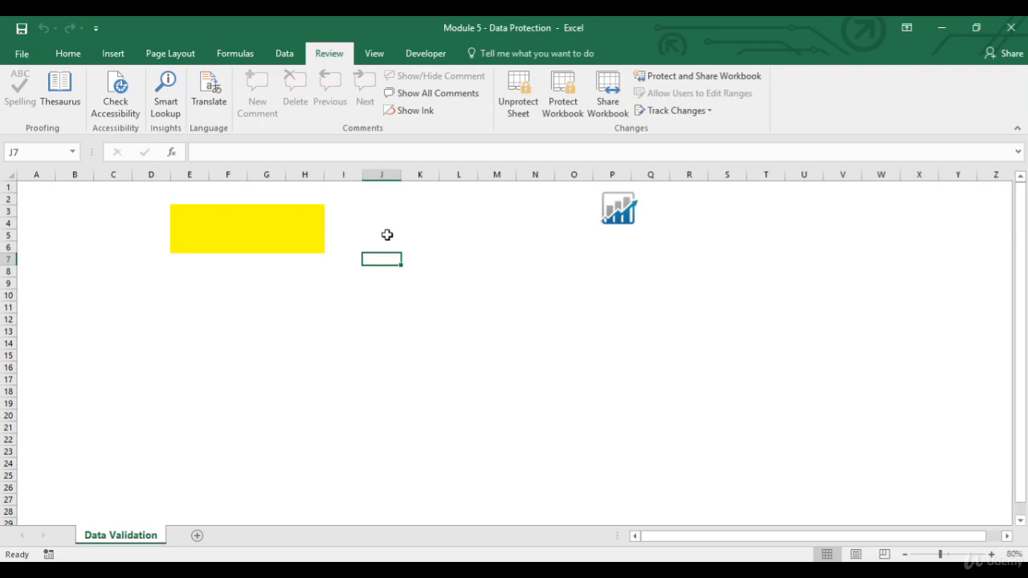
Try to clear the contents of the entire column J on the protected sheet
{"action": "right_click", "coordinate": [396, 172]}
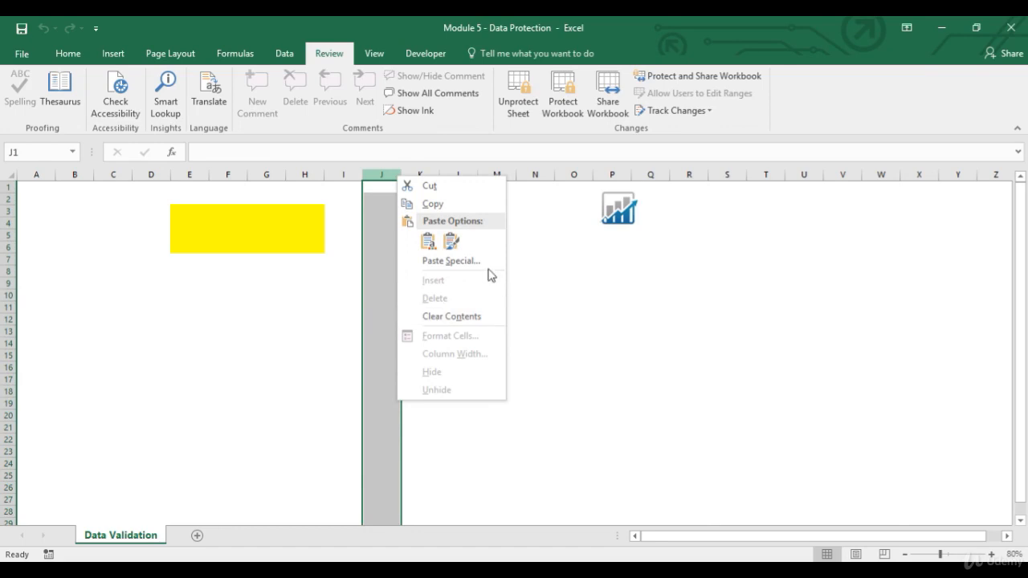
{"action": "left_click", "coordinate": [466, 320]}
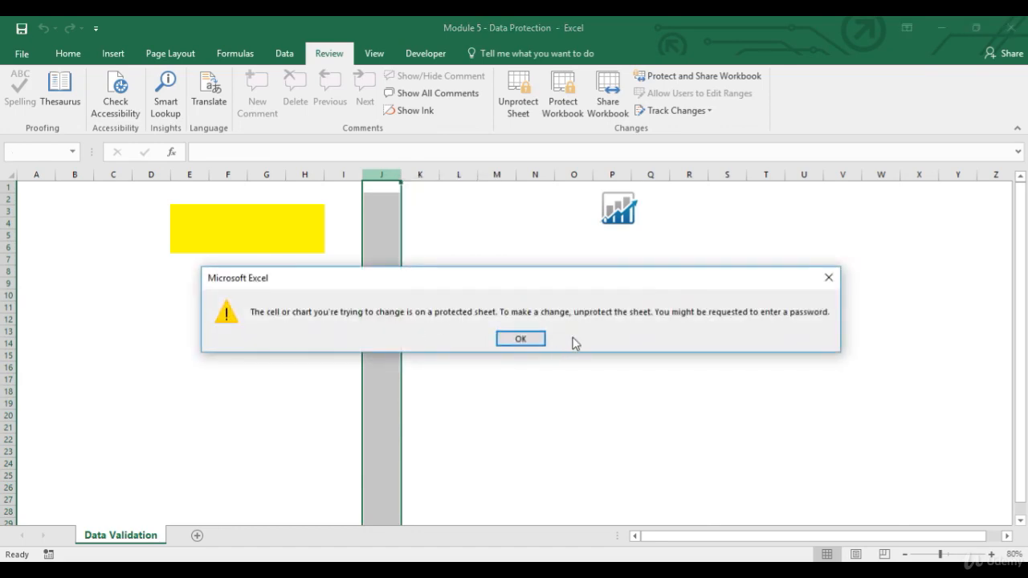
{"action": "left_click", "coordinate": [521, 339]}
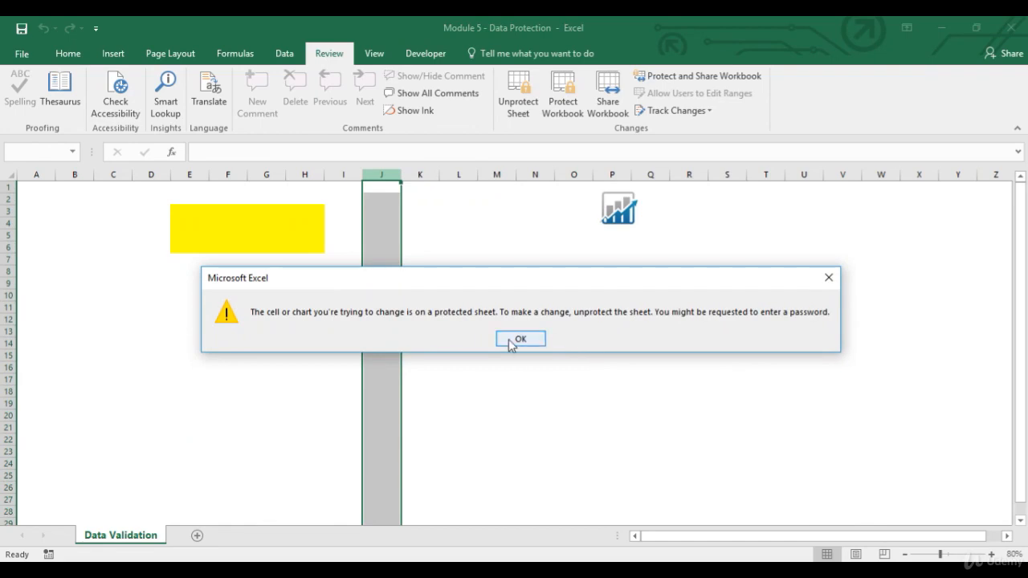
Test editing in the unlocked yellow cells G5 and E5, entering abc in E5 and deleting it again
{"action": "left_click", "coordinate": [285, 232]}
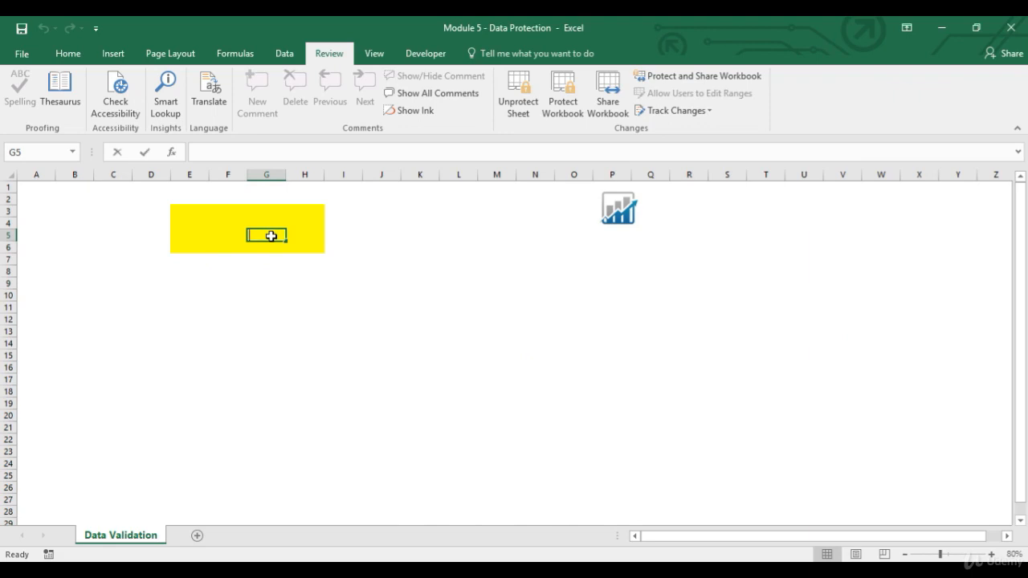
{"action": "double_click", "coordinate": [271, 236]}
{"action": "key", "text": "Escape"}
{"action": "left_click", "coordinate": [186, 231]}
{"action": "type", "text": "abc"}
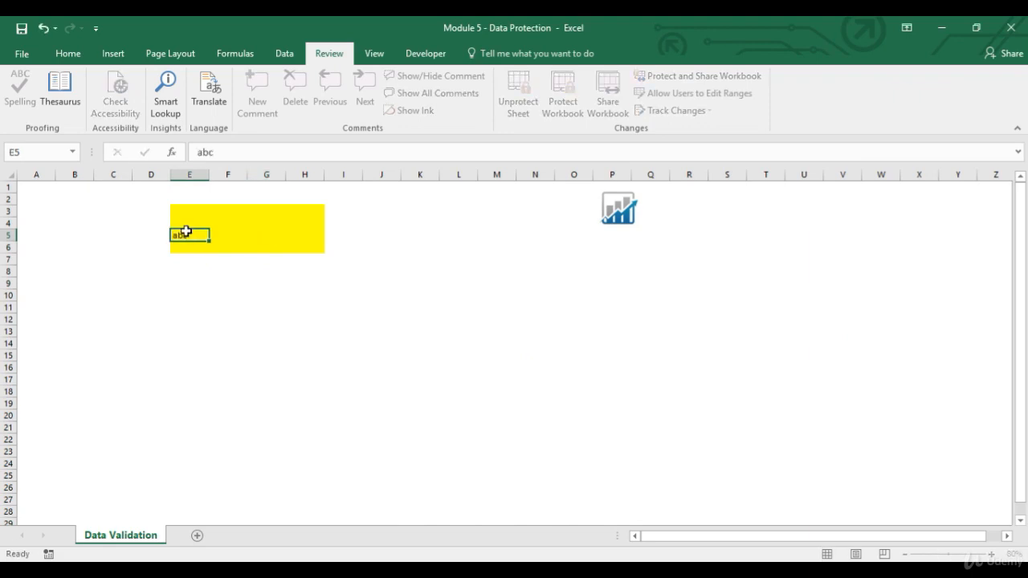
{"action": "key", "text": "Return"}
{"action": "left_click", "coordinate": [187, 234]}
{"action": "key", "text": "Delete"}
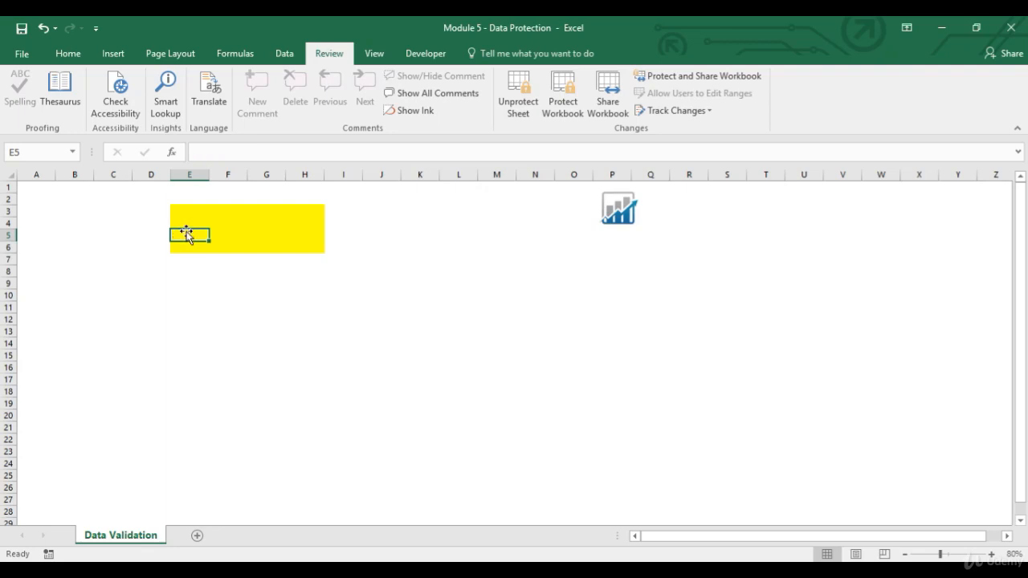
Unprotect the sheet by entering the sheet password, dismissing the update notification that covers part of the window
{"action": "left_click", "coordinate": [519, 110]}
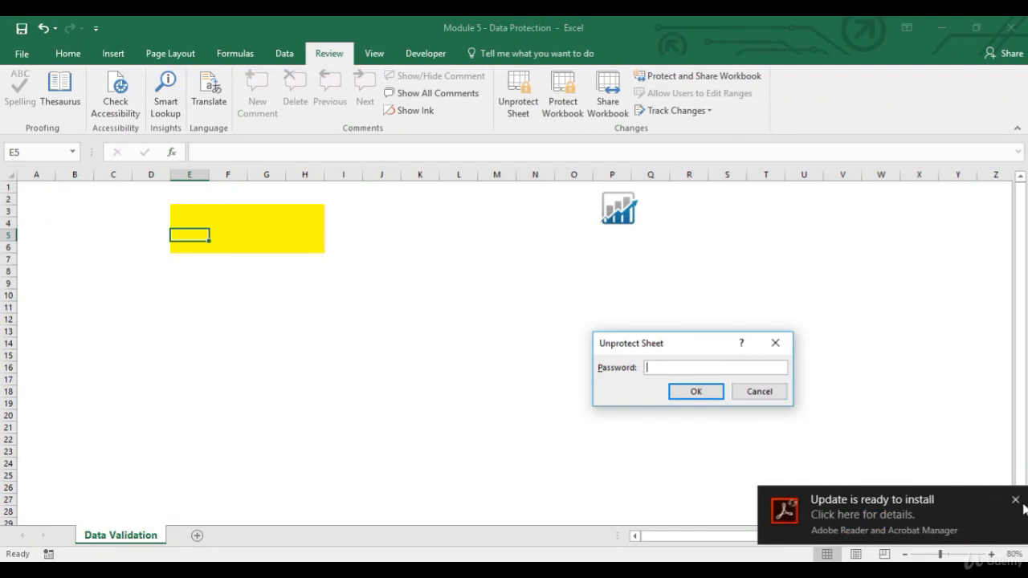
{"action": "left_click", "coordinate": [1016, 500]}
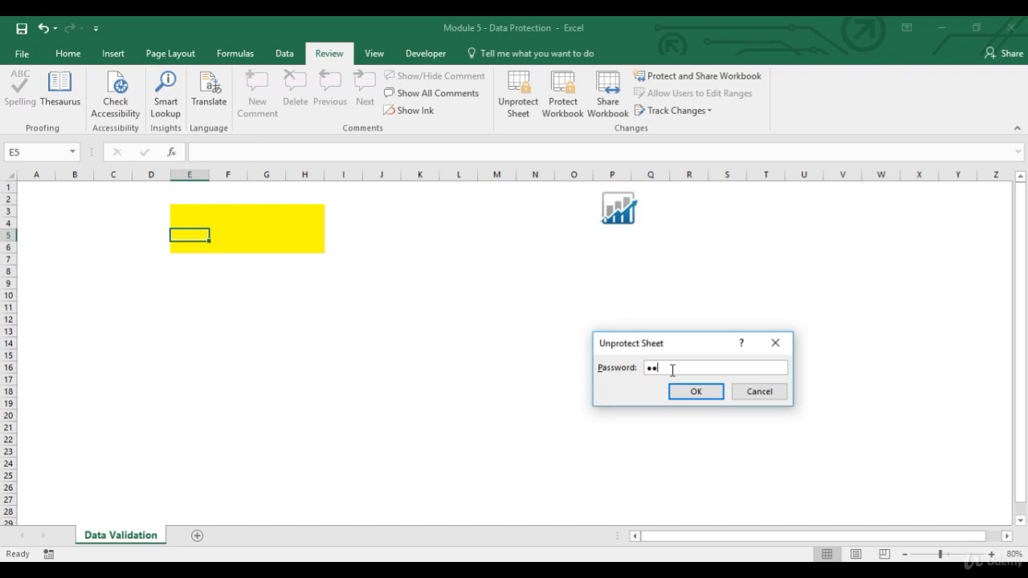
{"action": "left_click", "coordinate": [705, 391]}
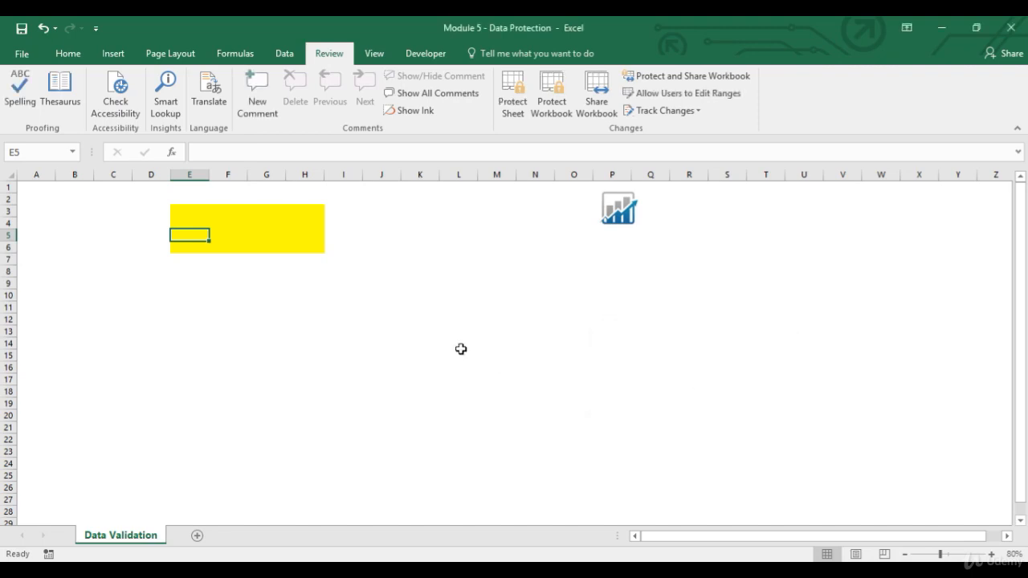
Protect the sheet without a password, additionally allowing users to format cells
{"action": "left_click", "coordinate": [514, 108]}
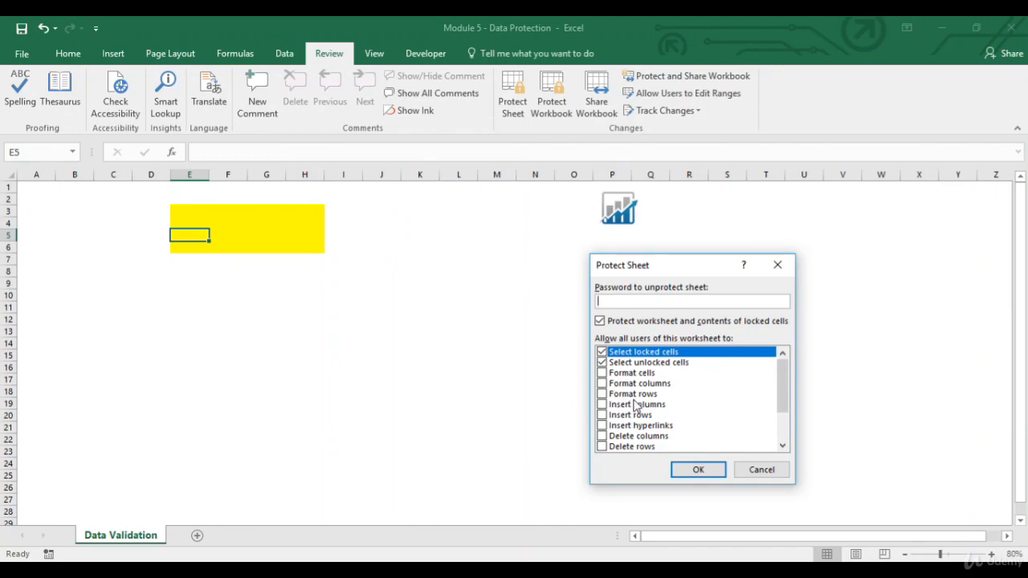
{"action": "left_click", "coordinate": [603, 375]}
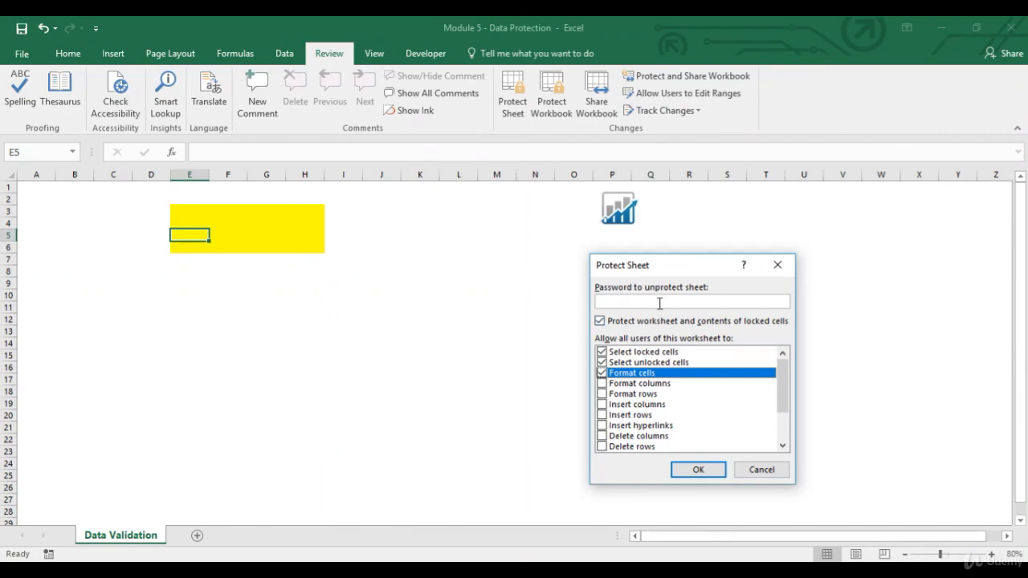
{"action": "left_click", "coordinate": [694, 470]}
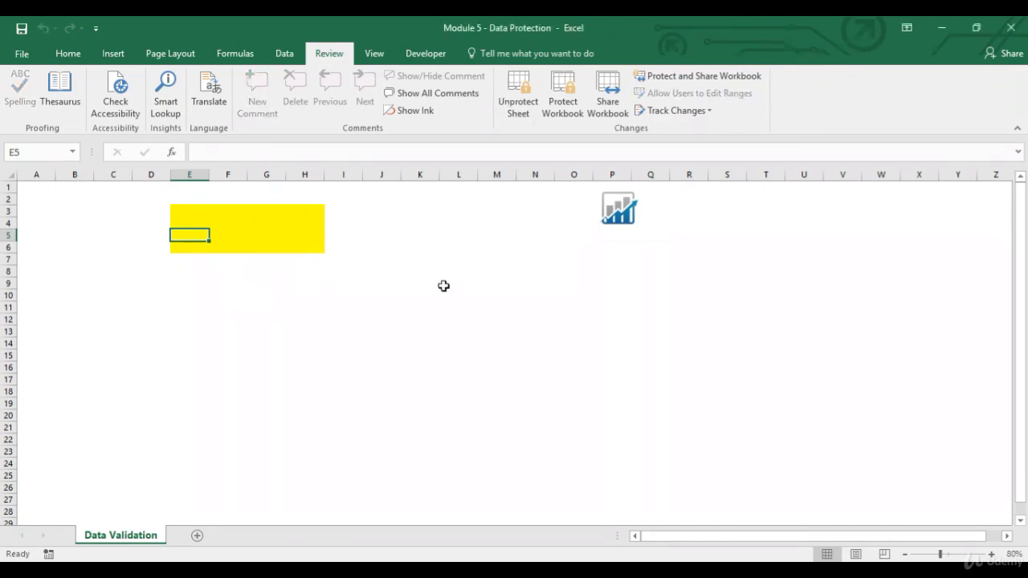
Fill the range K5:N8 with yellow and then change its fill to a light blue theme color
{"action": "left_click_drag", "start_coordinate": [407, 240], "coordinate": [523, 273]}
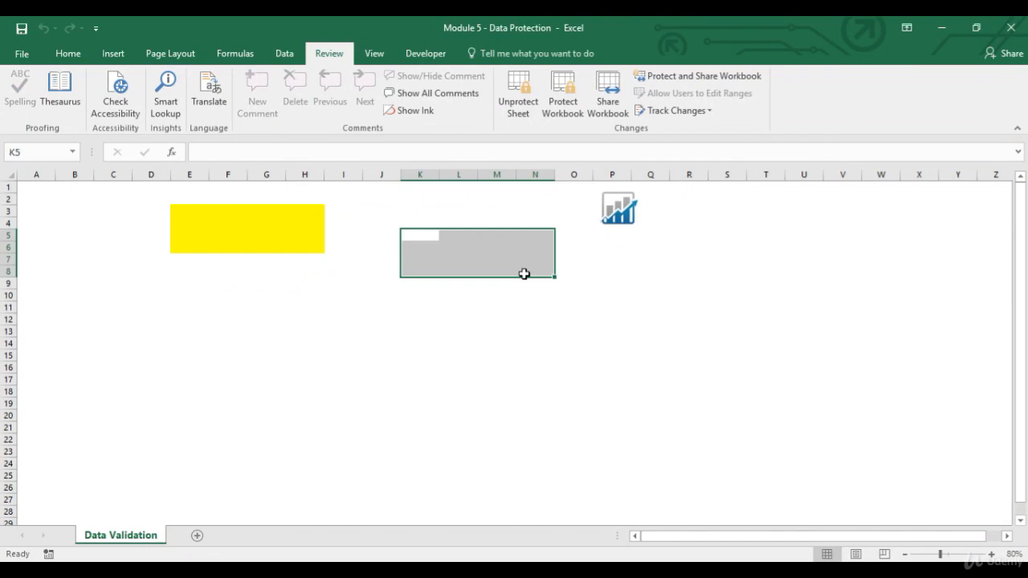
{"action": "left_click", "coordinate": [71, 53]}
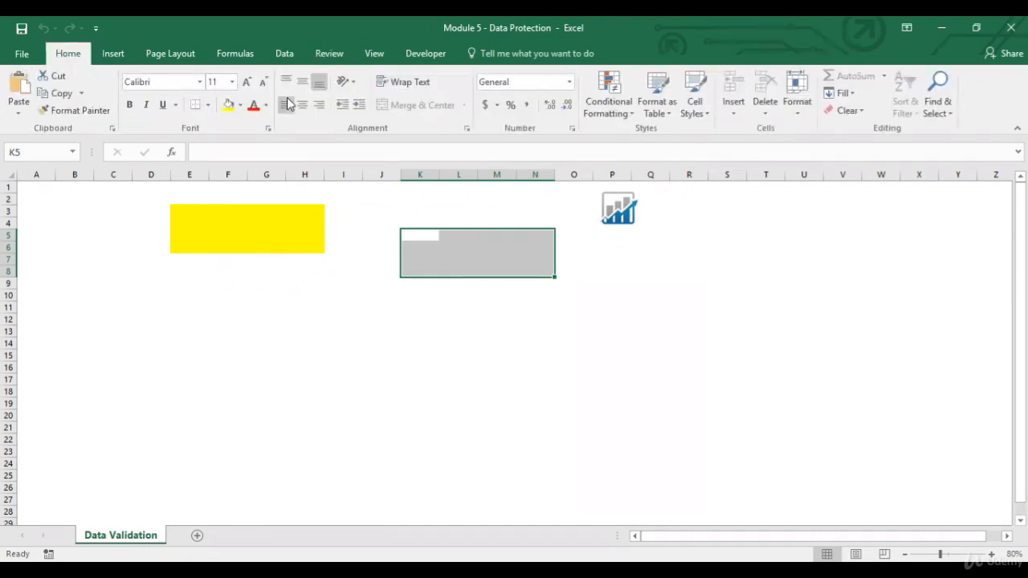
{"action": "left_click", "coordinate": [229, 106]}
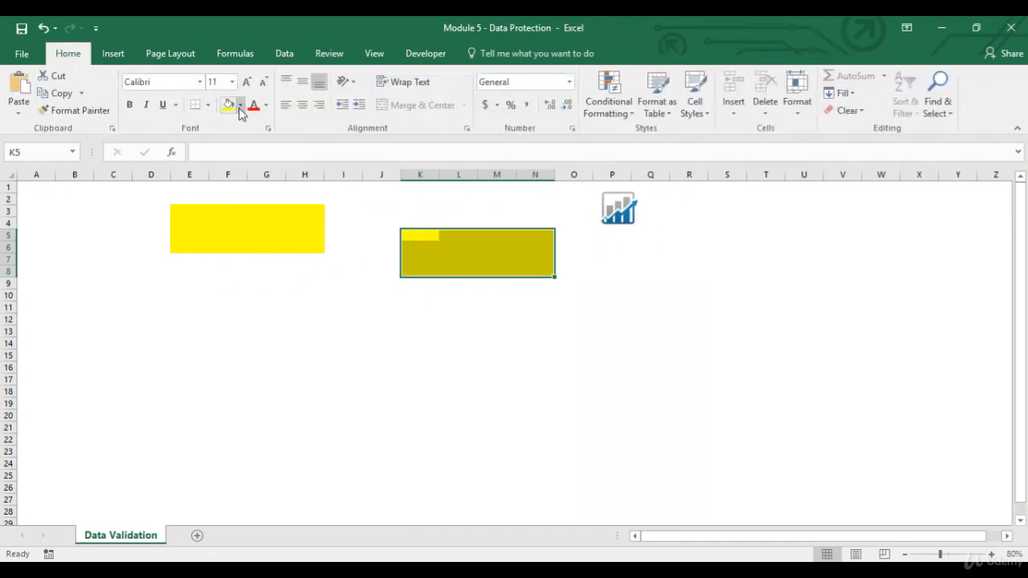
{"action": "left_click", "coordinate": [239, 106]}
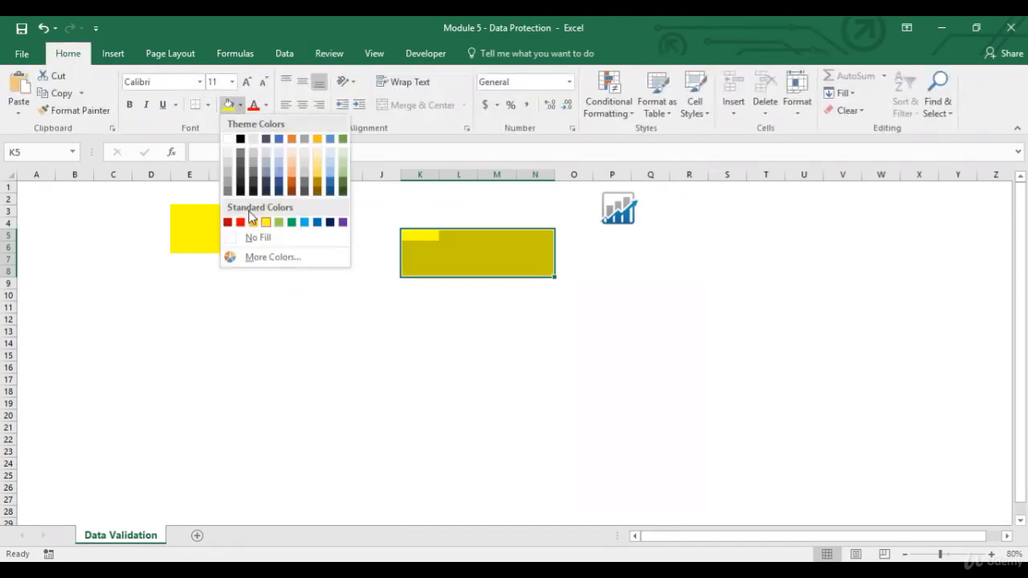
{"action": "left_click", "coordinate": [277, 161]}
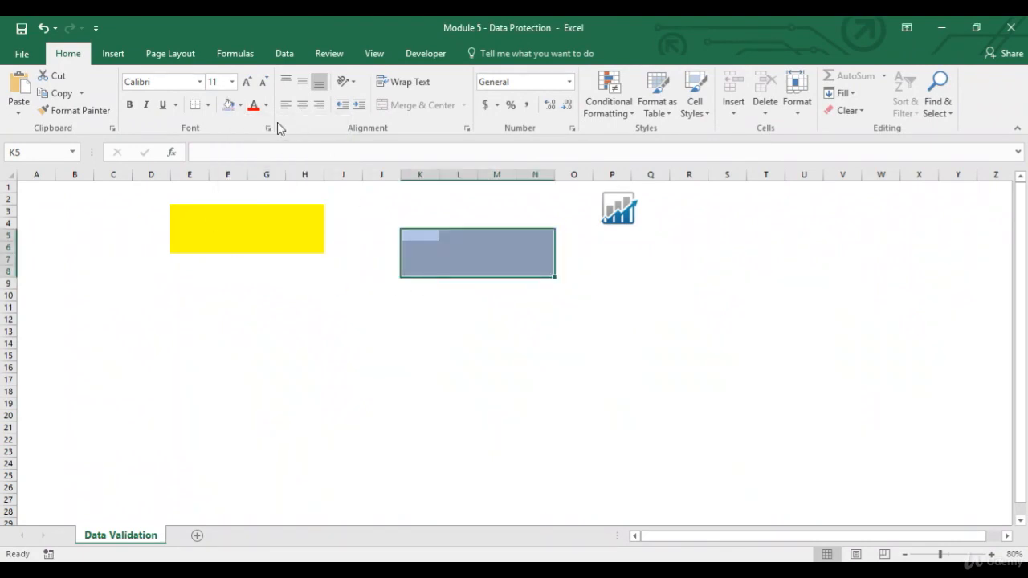
Try to edit the contents of locked cell K5, both directly in the cell and through the formula bar
{"action": "double_click", "coordinate": [420, 241]}
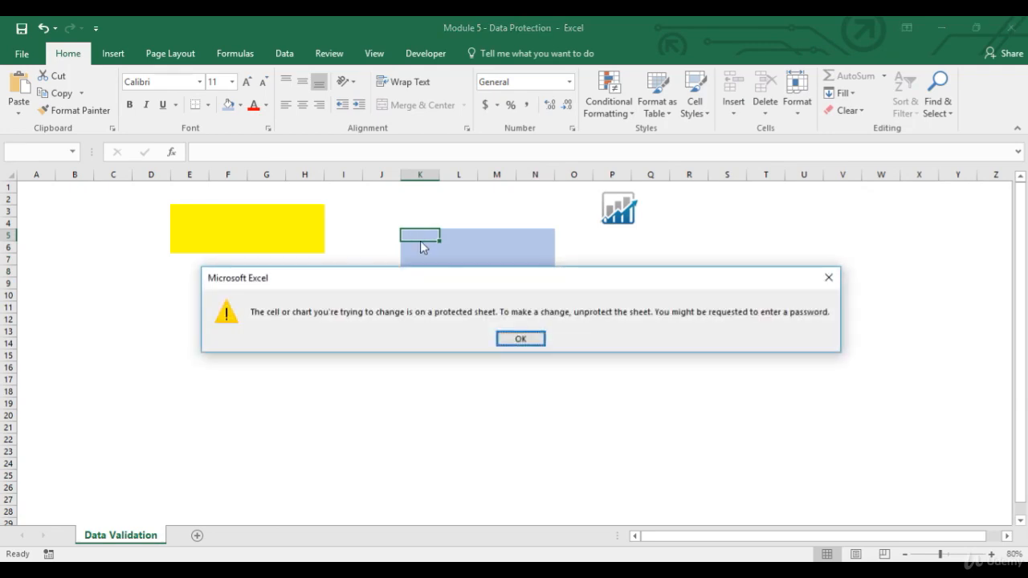
{"action": "key", "text": "Return"}
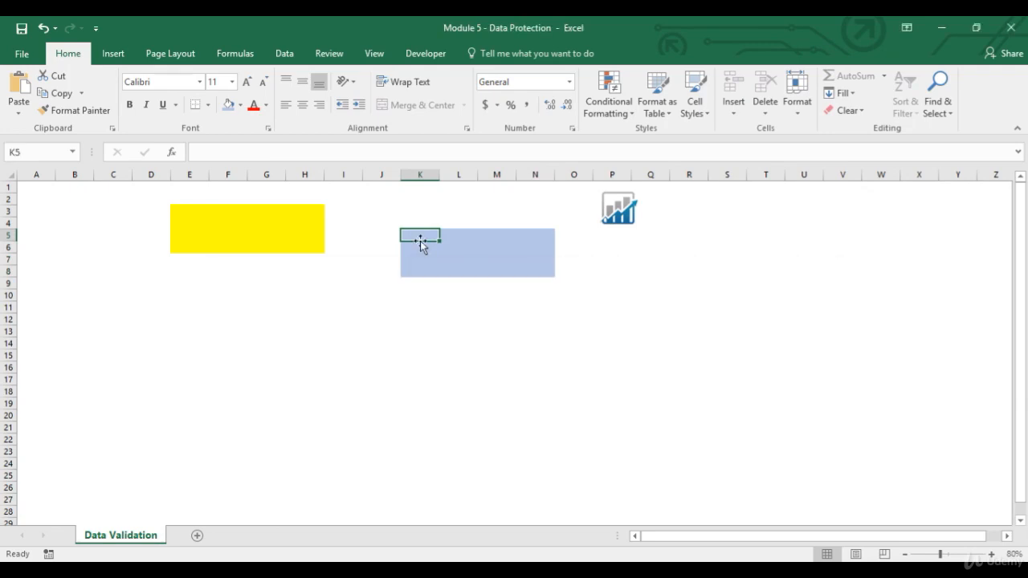
{"action": "left_click", "coordinate": [225, 151]}
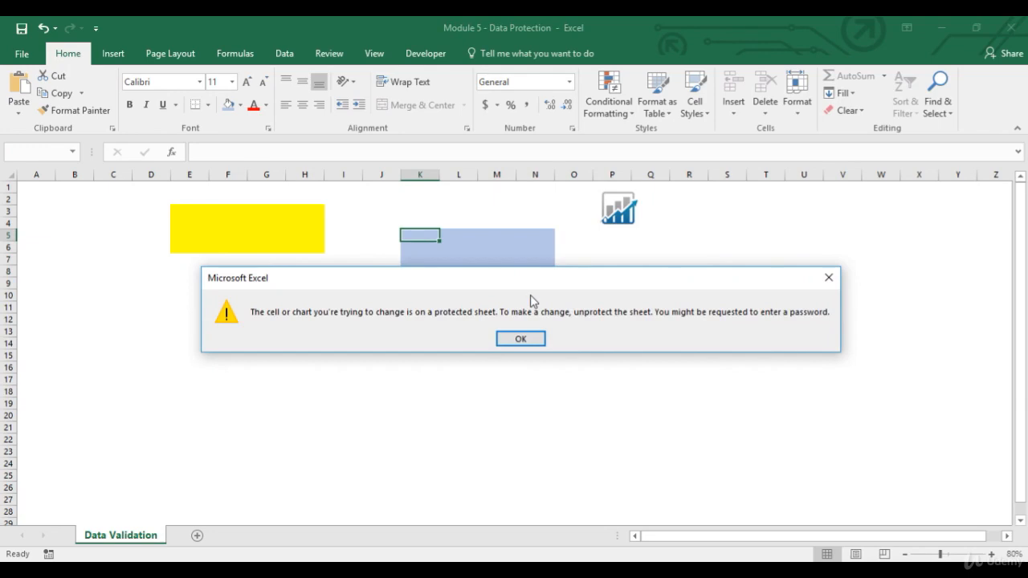
{"action": "left_click", "coordinate": [519, 338]}
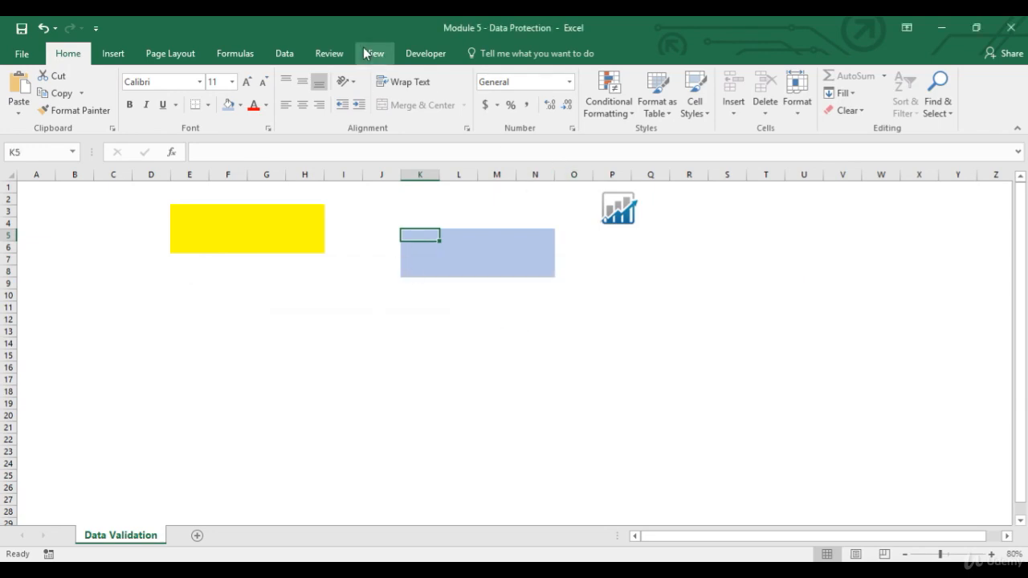
Unprotect the sheet and protect it again without a password, additionally allowing users to format columns and format rows
{"action": "left_click", "coordinate": [331, 55]}
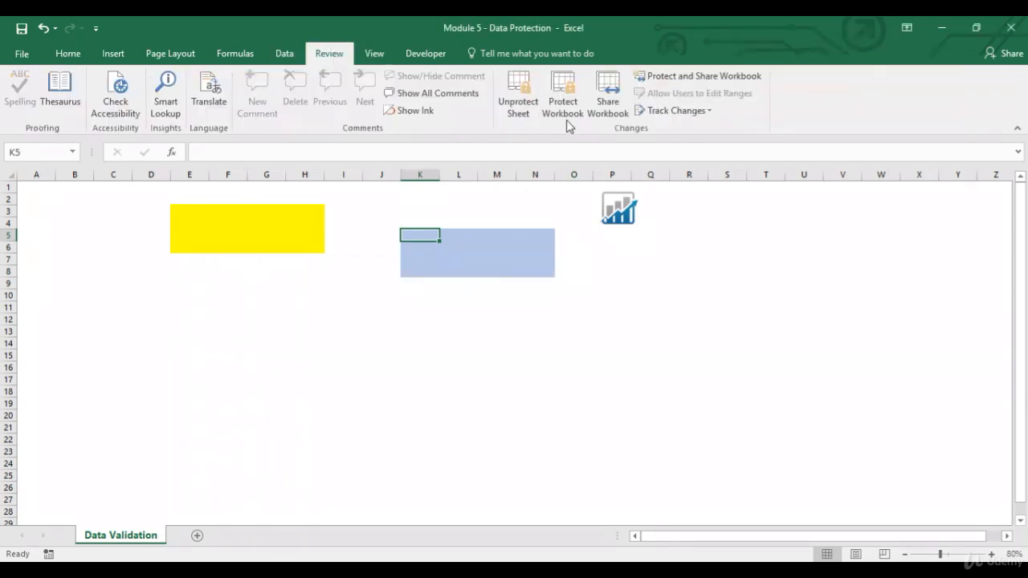
{"action": "left_click", "coordinate": [521, 111]}
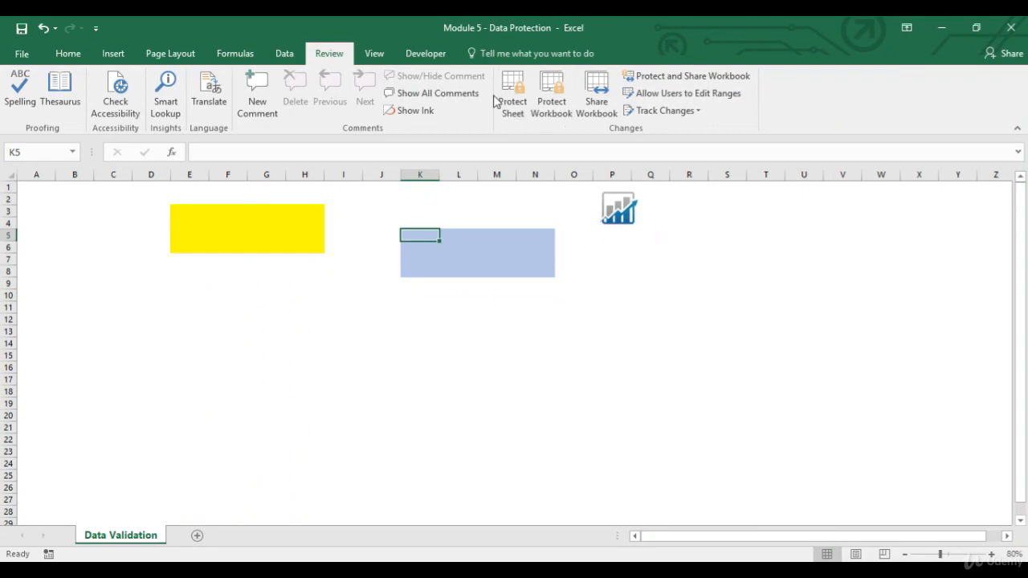
{"action": "left_click", "coordinate": [516, 106]}
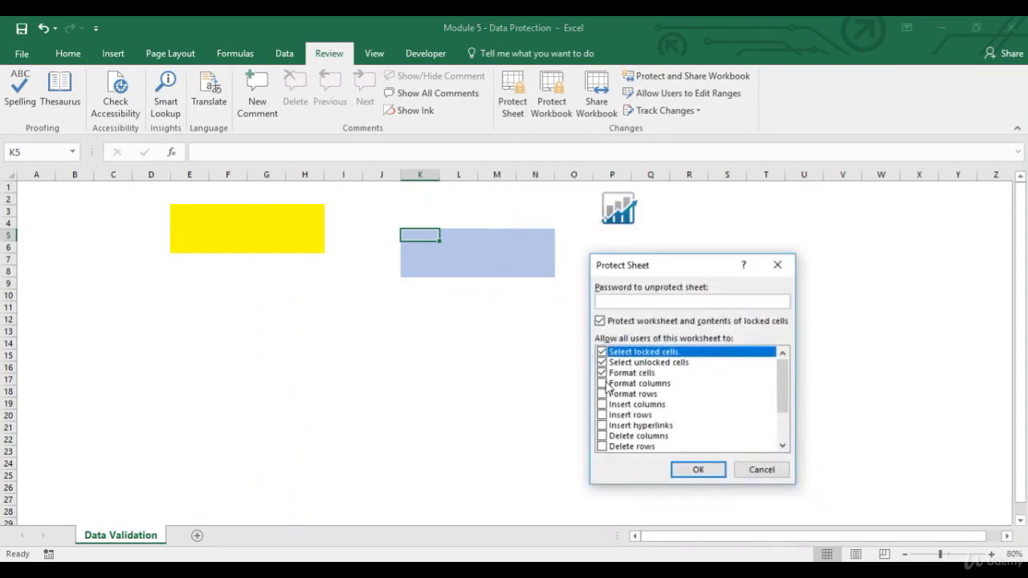
{"action": "left_click", "coordinate": [603, 383]}
{"action": "left_click", "coordinate": [603, 393]}
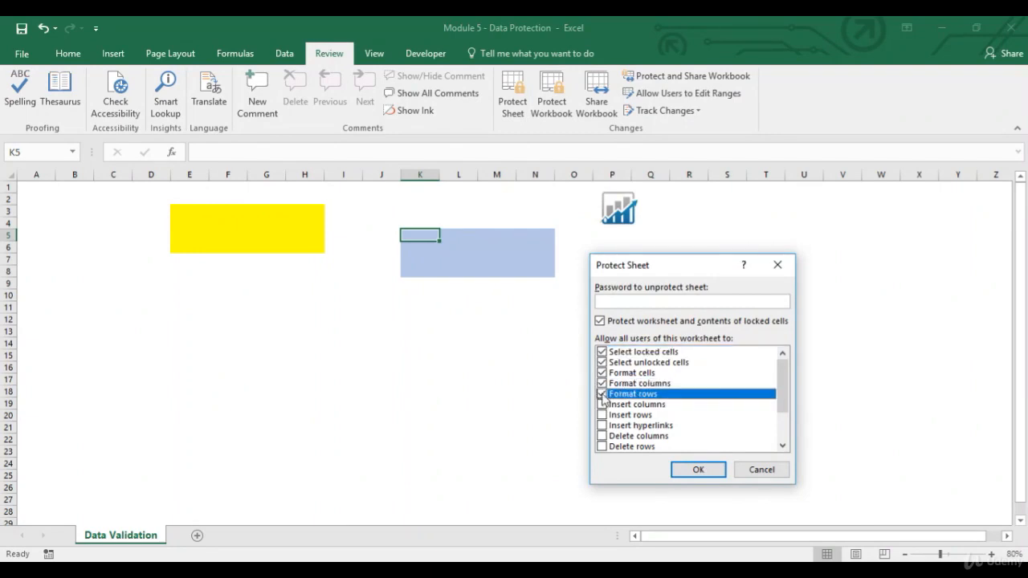
{"action": "left_click", "coordinate": [696, 470]}
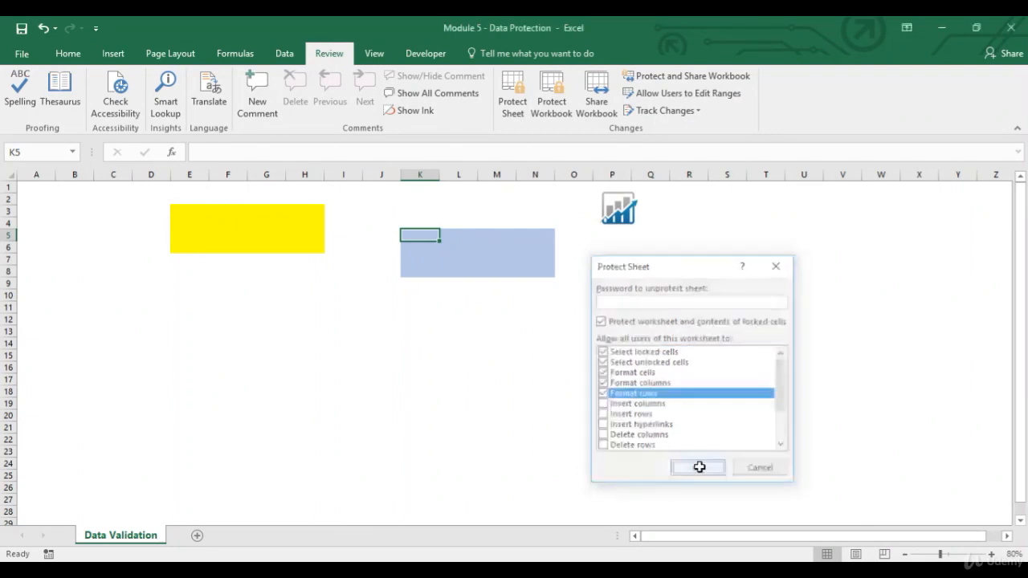
Set the width of column J to 15 on the protected sheet
{"action": "left_click", "coordinate": [380, 175]}
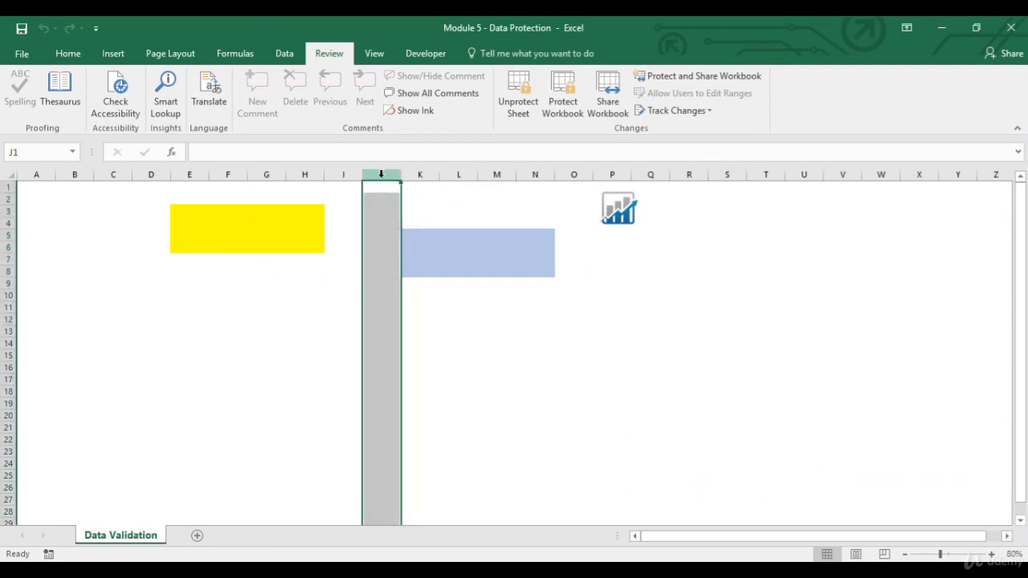
{"action": "right_click", "coordinate": [381, 174]}
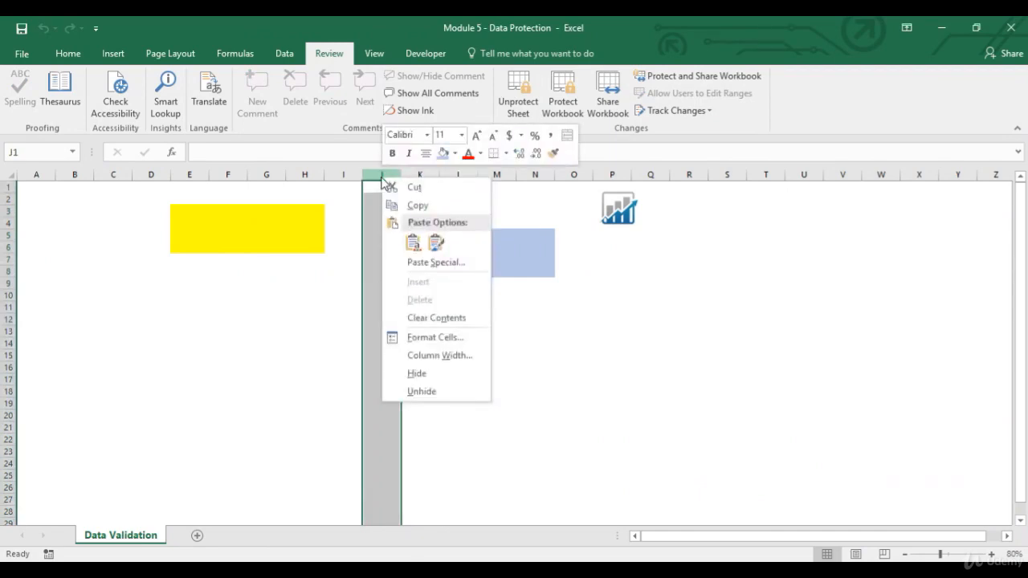
{"action": "left_click", "coordinate": [430, 357]}
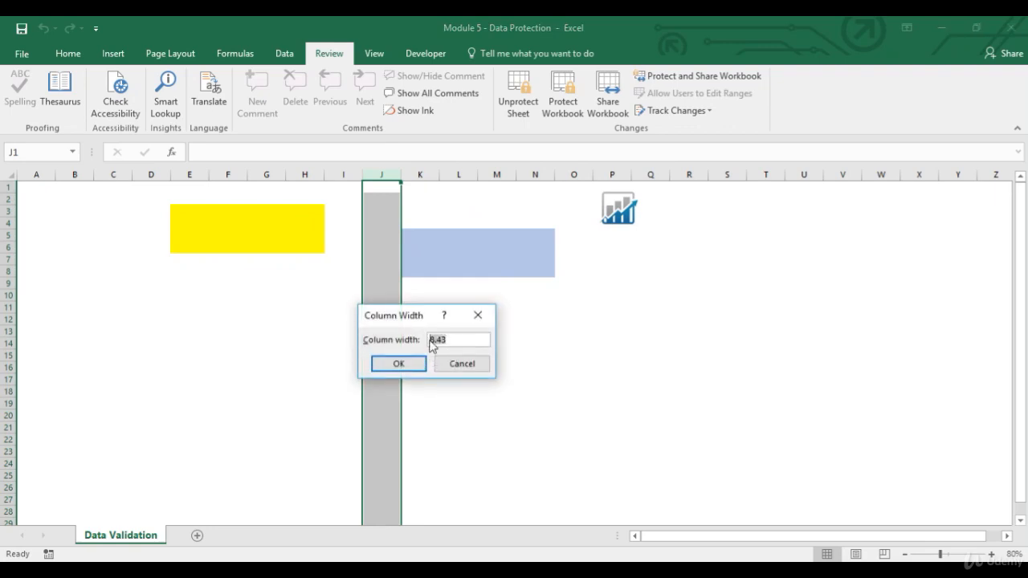
{"action": "type", "text": "15"}
{"action": "left_click", "coordinate": [405, 363]}
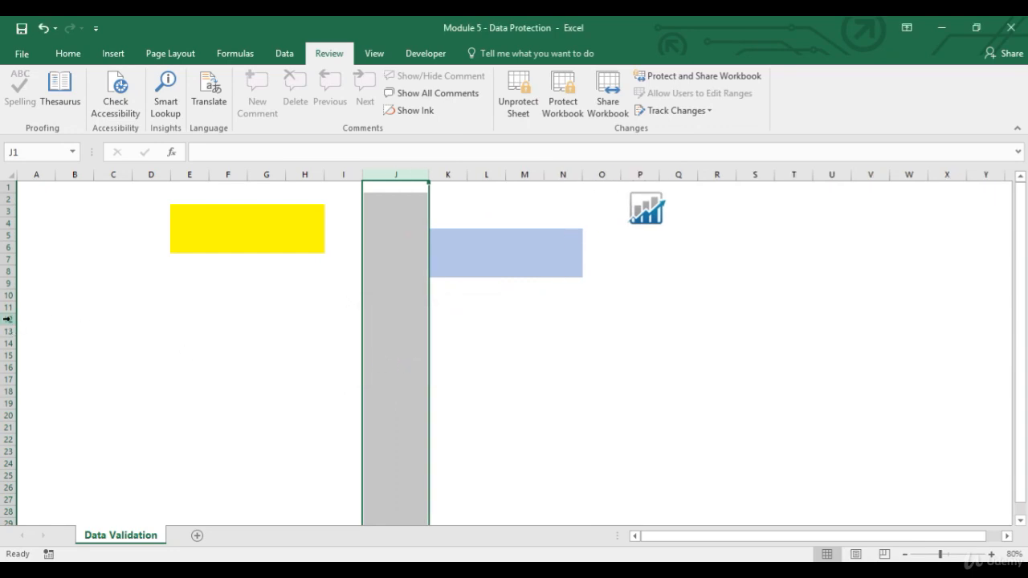
Set the height of row 12 to 15
{"action": "left_click", "coordinate": [7, 319]}
{"action": "right_click", "coordinate": [7, 319]}
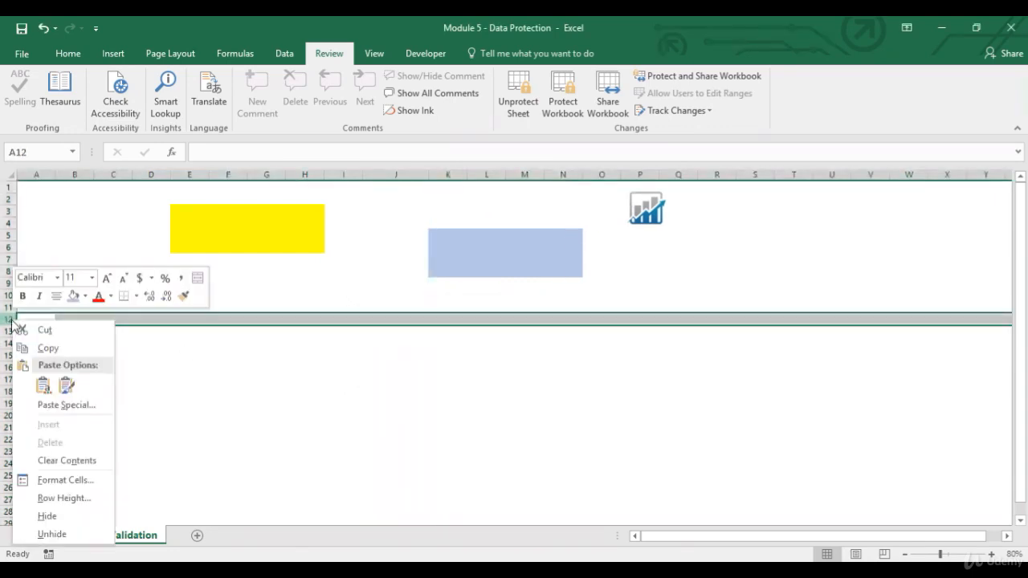
{"action": "left_click", "coordinate": [62, 498]}
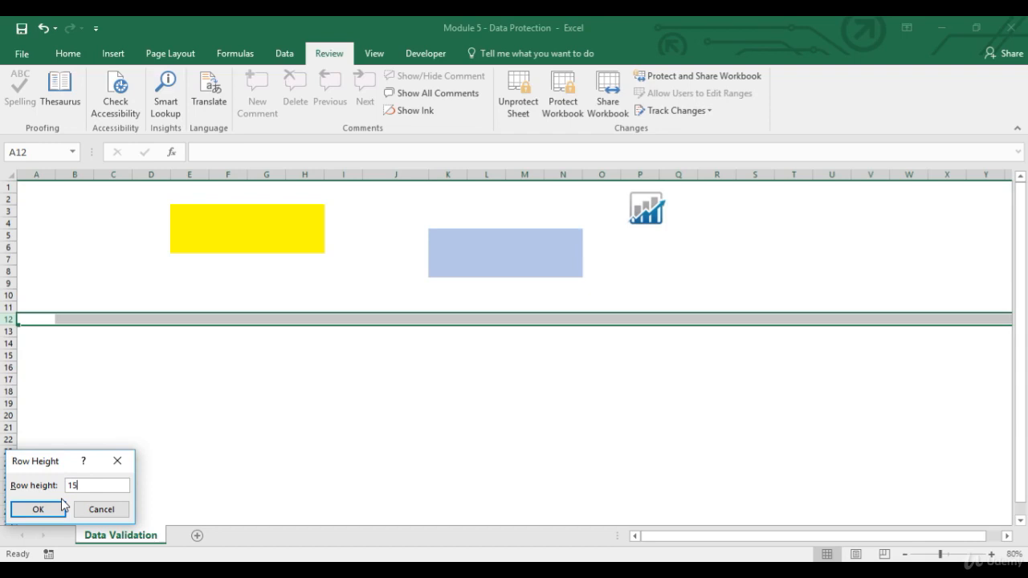
{"action": "left_click", "coordinate": [61, 505]}
Try to clear the contents of column J while column and row formatting are allowed
{"action": "left_click", "coordinate": [415, 233]}
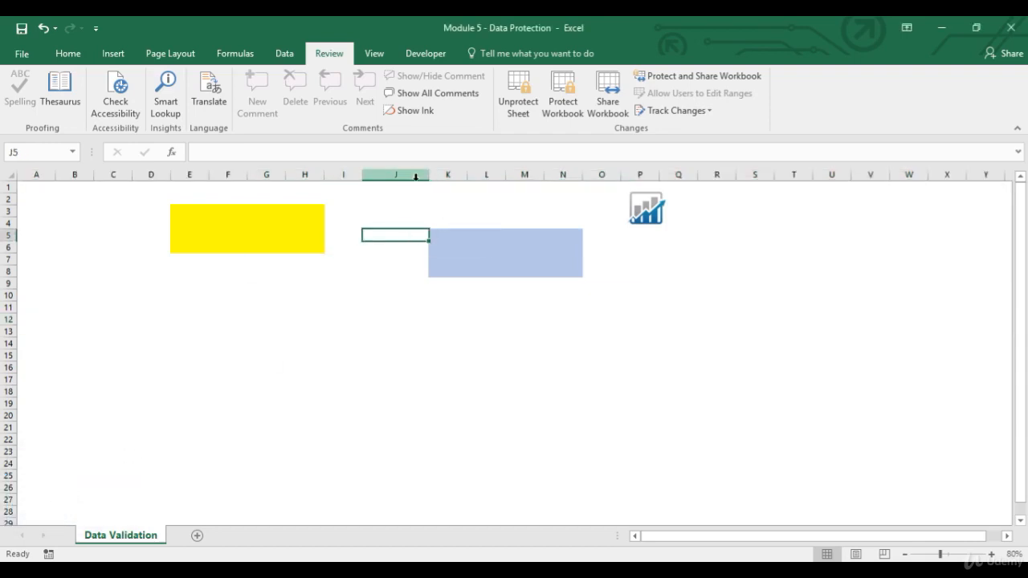
{"action": "left_click", "coordinate": [411, 176]}
{"action": "right_click", "coordinate": [411, 177]}
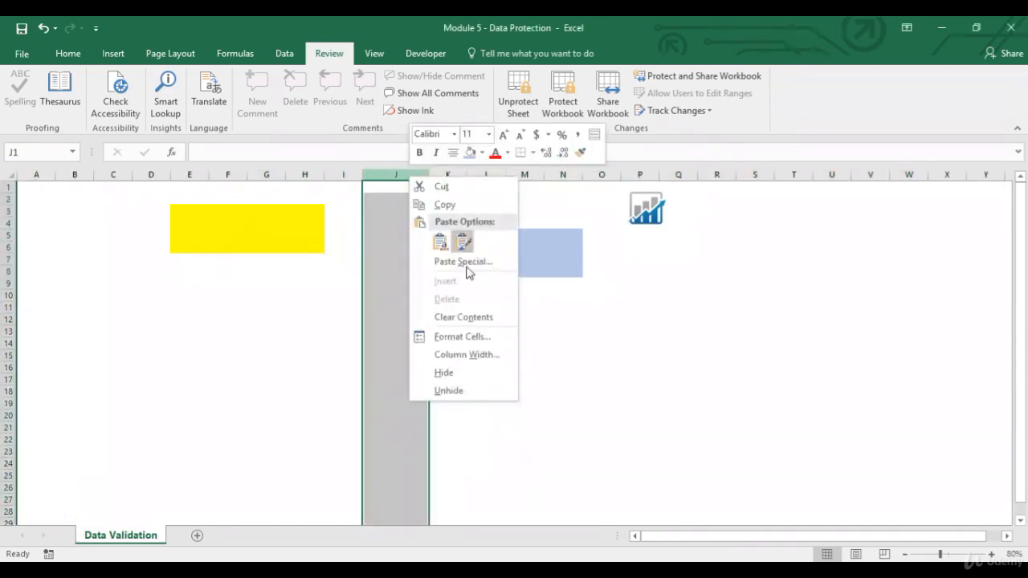
{"action": "left_click", "coordinate": [460, 319]}
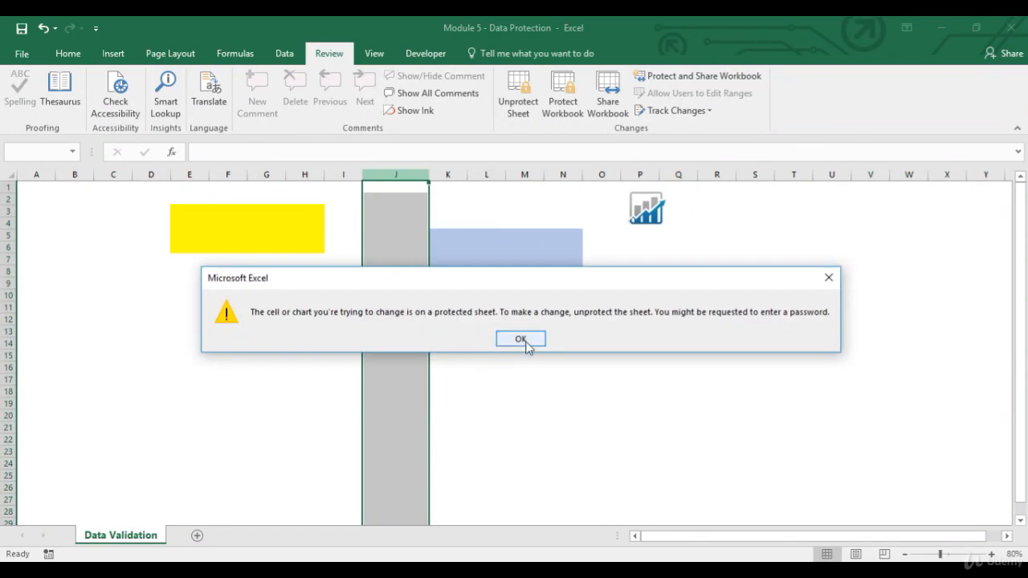
{"action": "left_click", "coordinate": [520, 339]}
Fill the whole of column J with solid blue through the cell format settings, and undo the fill
{"action": "right_click", "coordinate": [408, 174]}
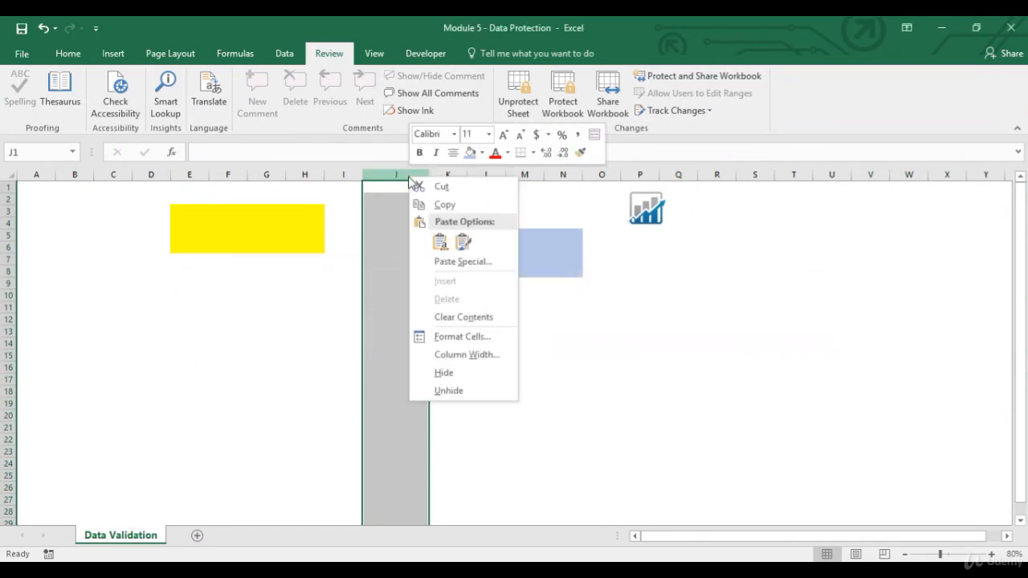
{"action": "left_click", "coordinate": [463, 337]}
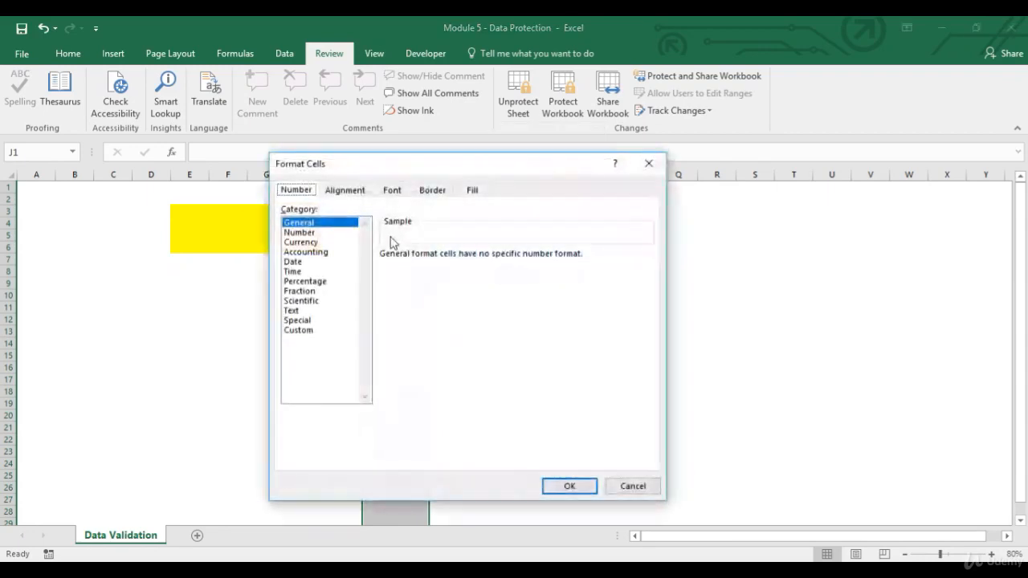
{"action": "left_click", "coordinate": [432, 191]}
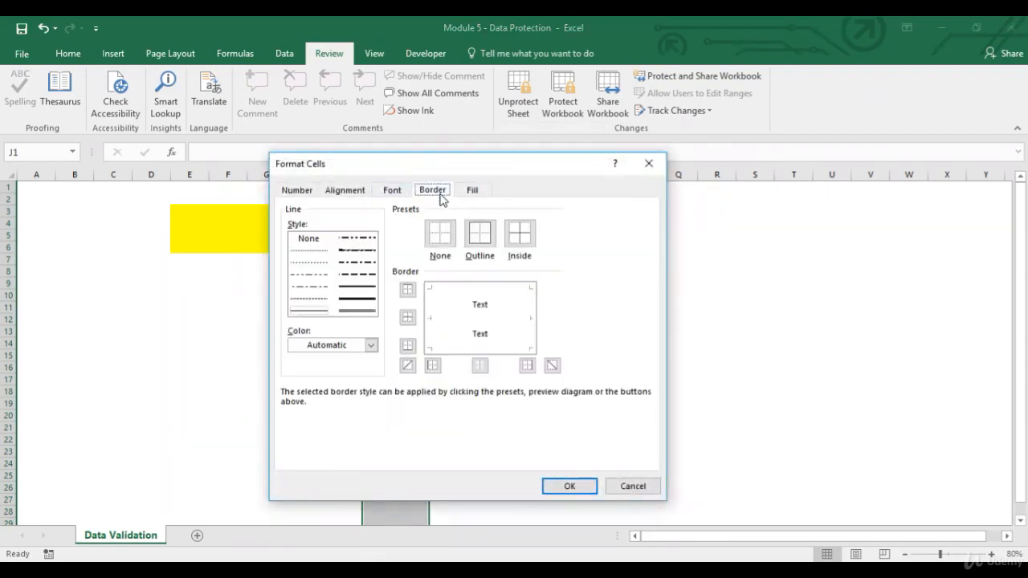
{"action": "left_click", "coordinate": [479, 189]}
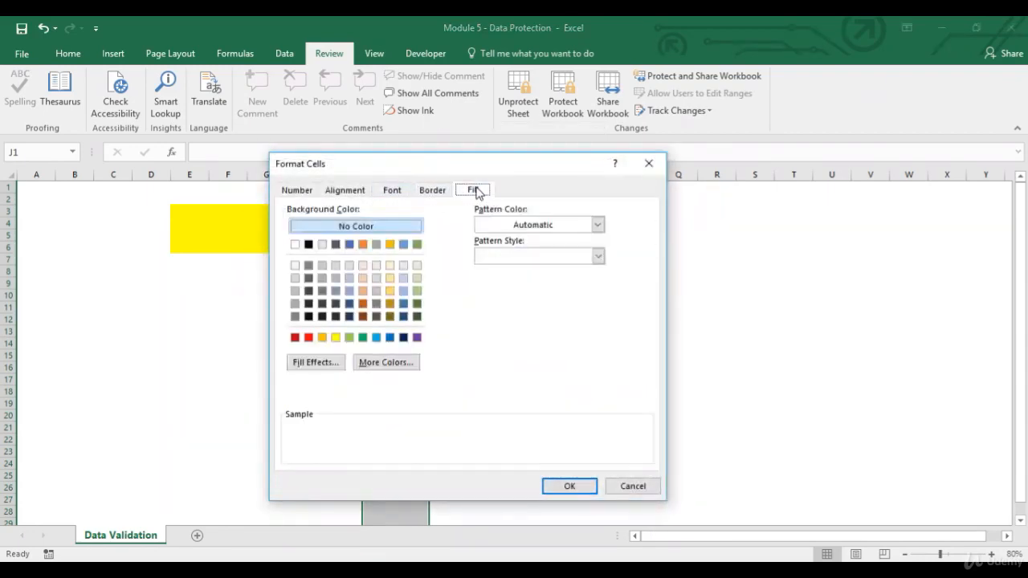
{"action": "left_click", "coordinate": [348, 244]}
{"action": "left_click", "coordinate": [570, 486]}
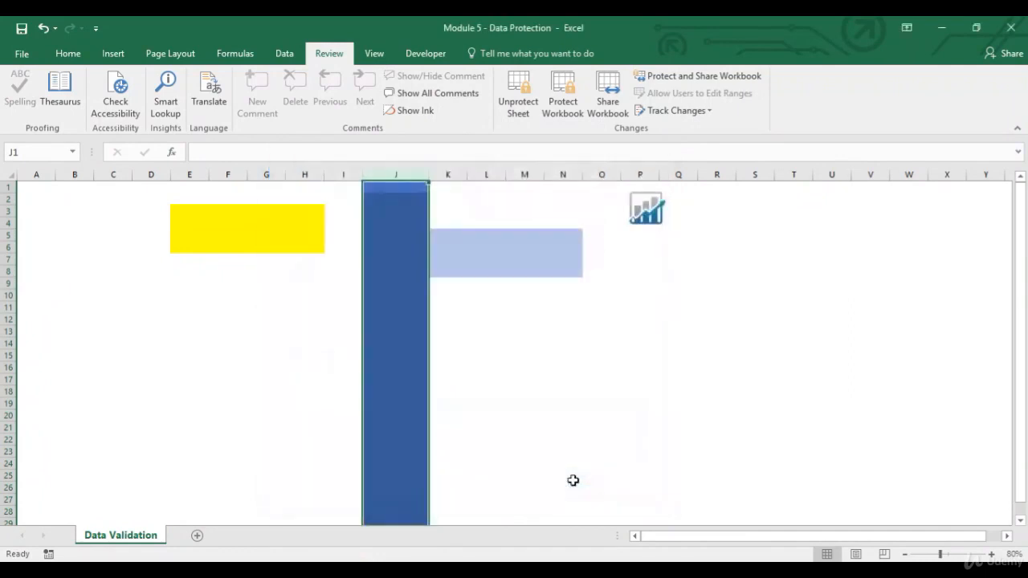
{"action": "left_click", "coordinate": [411, 187]}
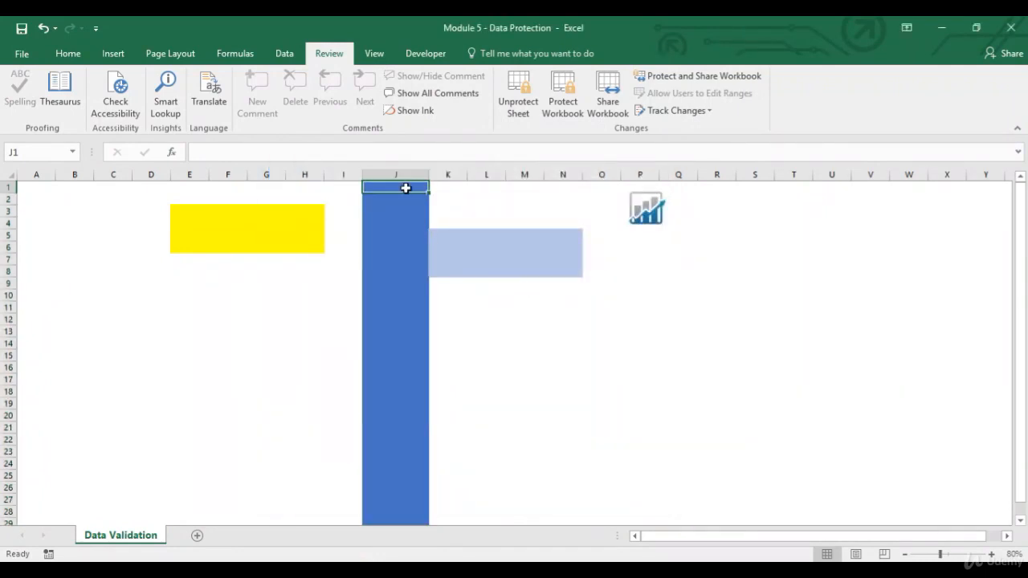
{"action": "left_click", "coordinate": [68, 53]}
{"action": "left_click", "coordinate": [44, 30]}
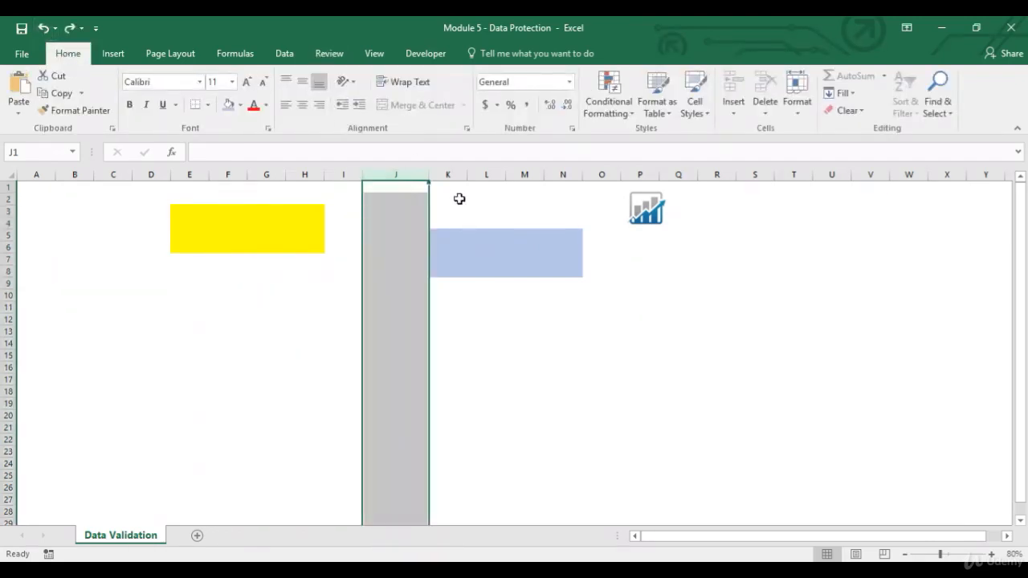
Unprotect the sheet and protect it again without a password, keeping cell, column and row formatting allowed
{"action": "left_click", "coordinate": [330, 53]}
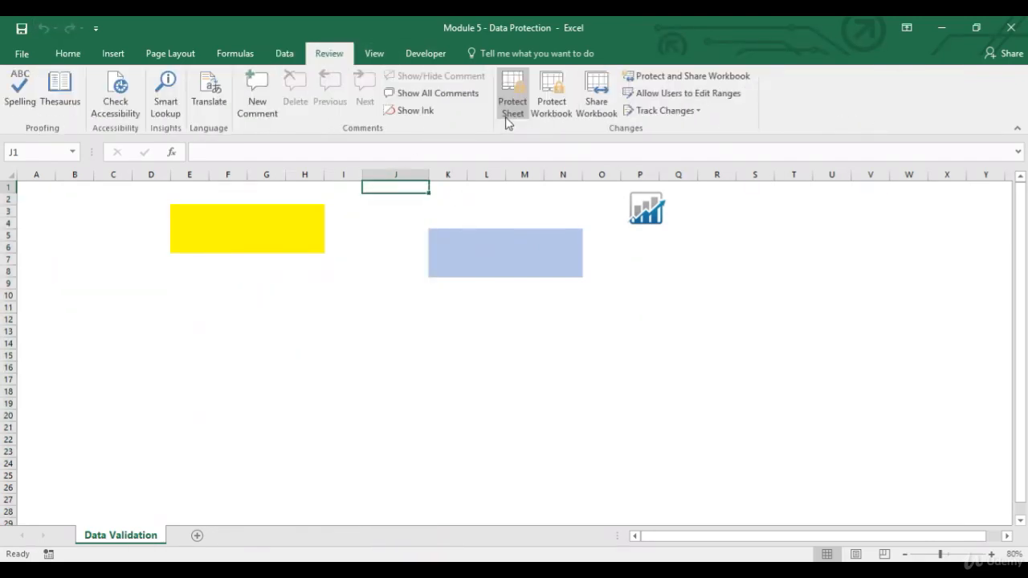
{"action": "left_click", "coordinate": [513, 107]}
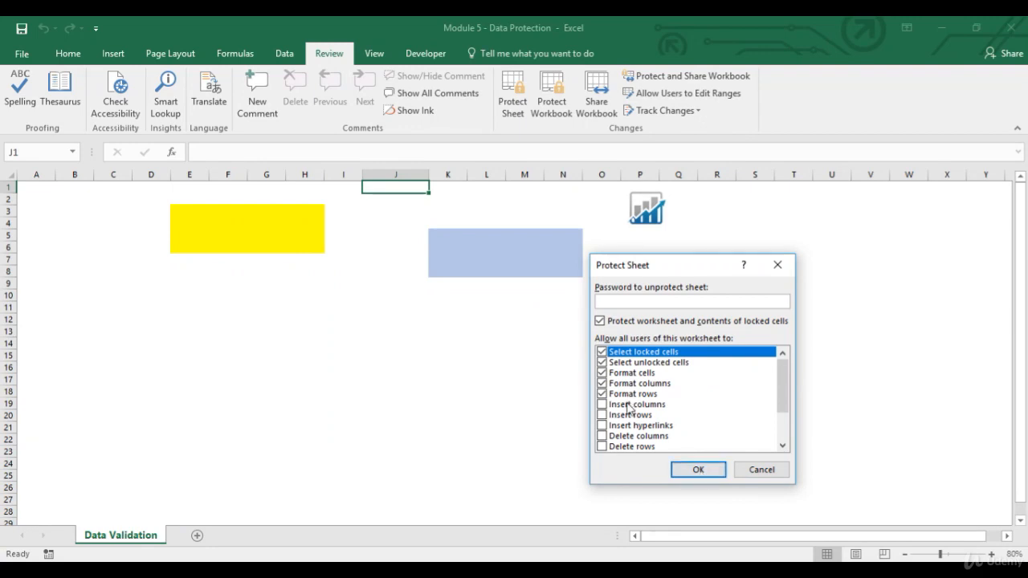
{"action": "left_click", "coordinate": [697, 470]}
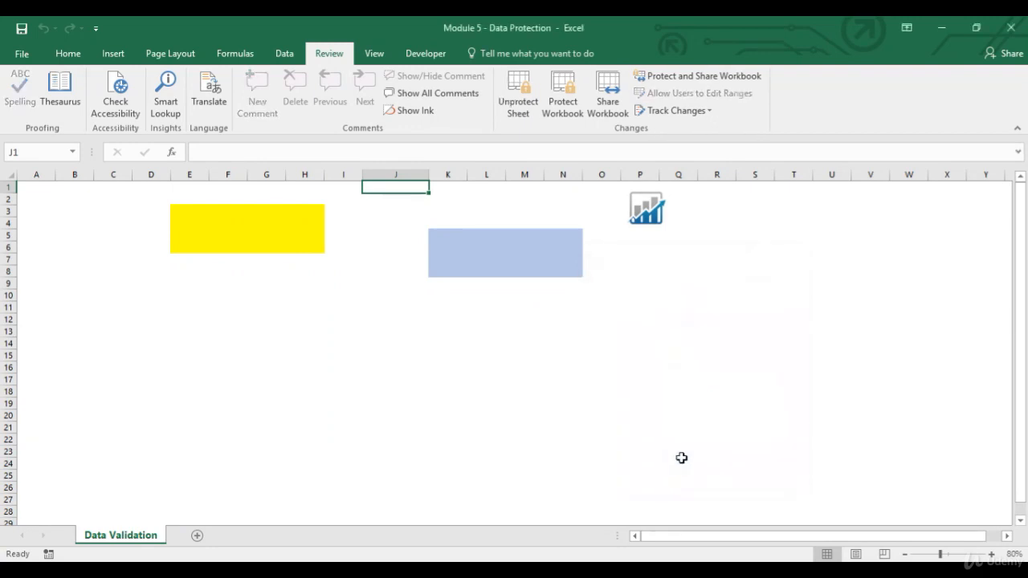
Check whether inserting and deleting are available for column J on the protected sheet
{"action": "right_click", "coordinate": [407, 170]}
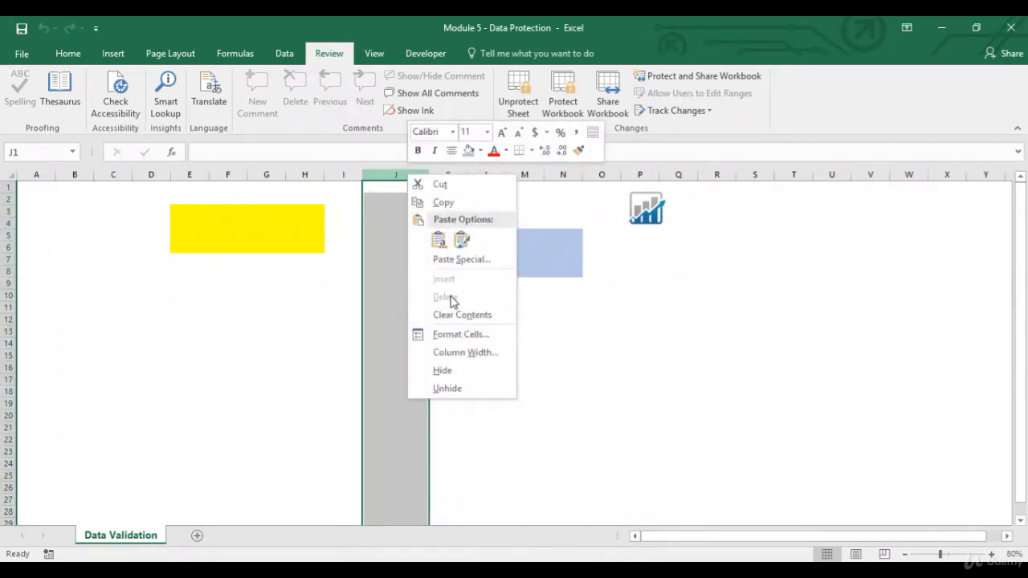
{"action": "key", "text": "Escape"}
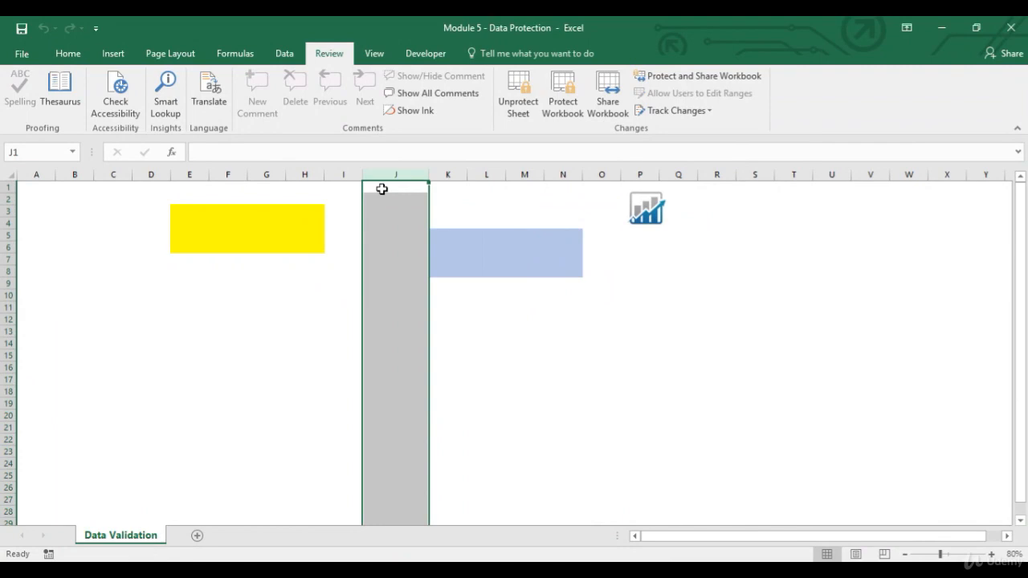
Unprotect the sheet and protect it again without a password, additionally allowing users to insert columns and insert rows
{"action": "left_click", "coordinate": [518, 92]}
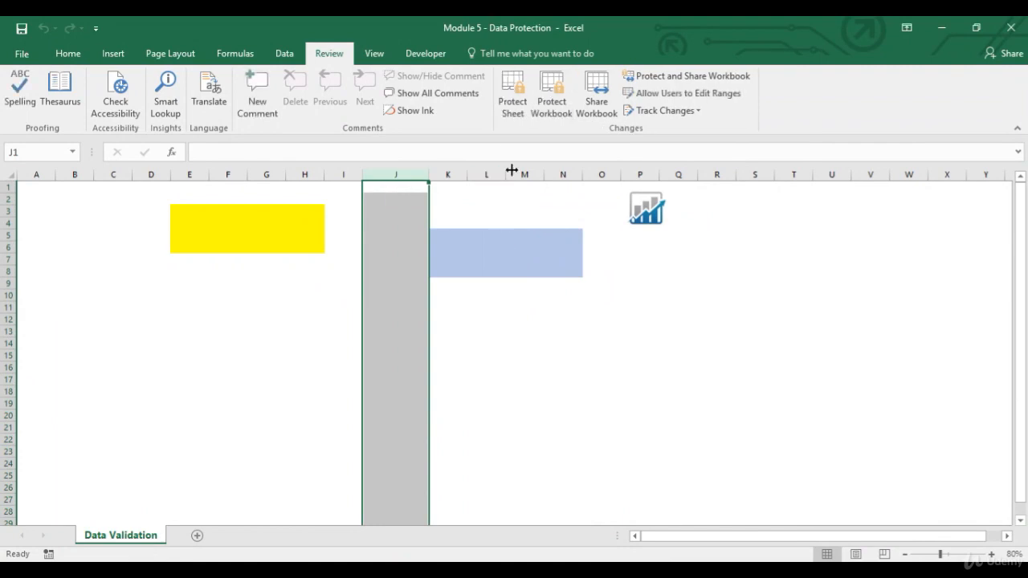
{"action": "left_click", "coordinate": [512, 93]}
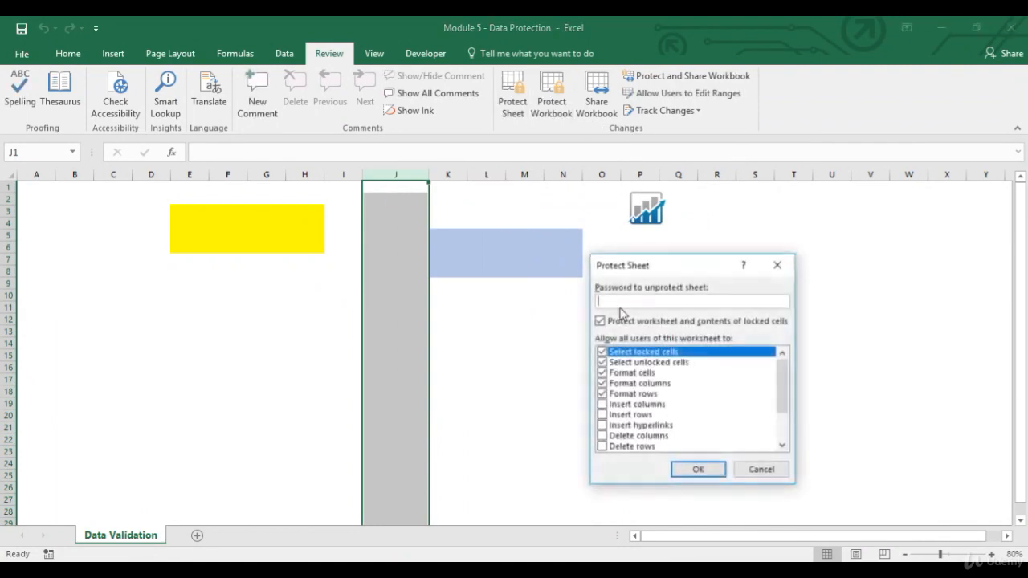
{"action": "left_click", "coordinate": [601, 404]}
{"action": "left_click", "coordinate": [602, 415]}
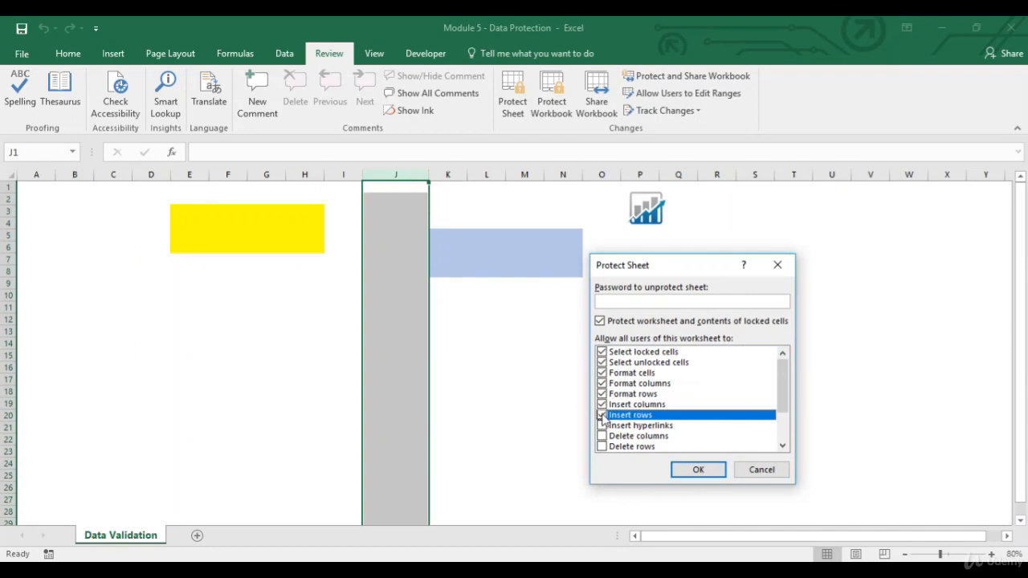
{"action": "left_click", "coordinate": [698, 471]}
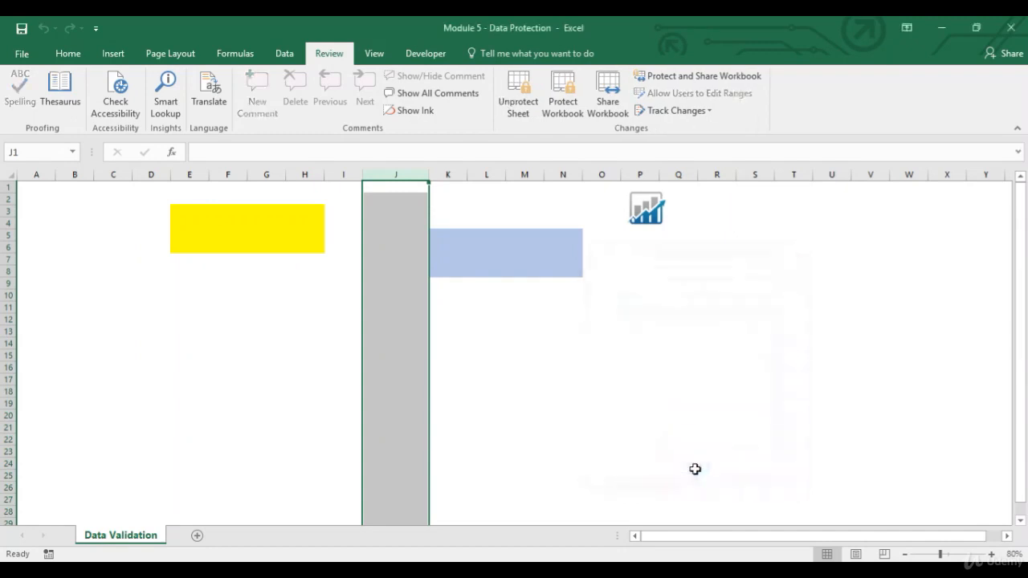
Insert a new column at column J and a new row at row 8 on the protected sheet
{"action": "left_click", "coordinate": [410, 189]}
{"action": "right_click", "coordinate": [403, 172]}
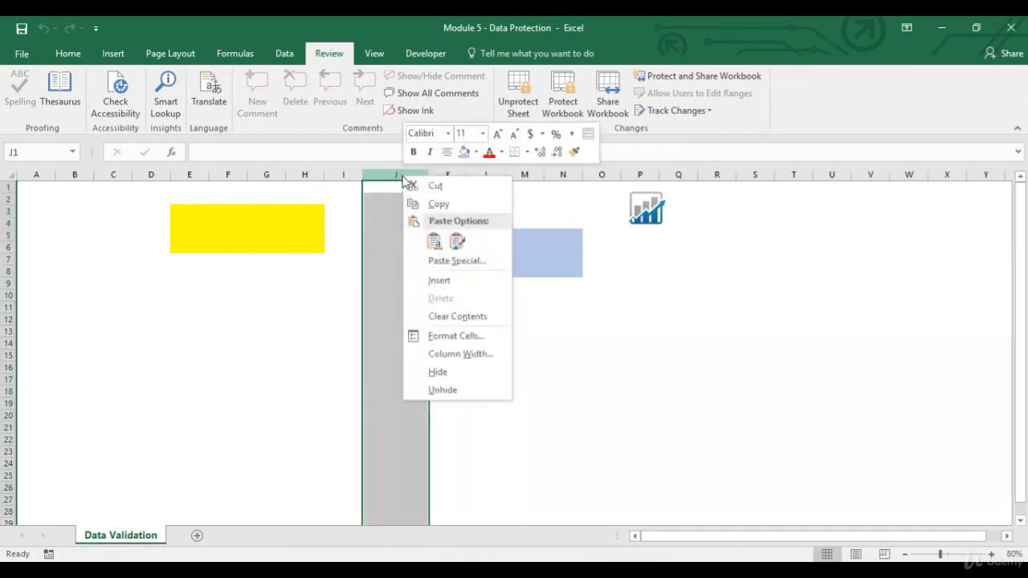
{"action": "left_click", "coordinate": [439, 283]}
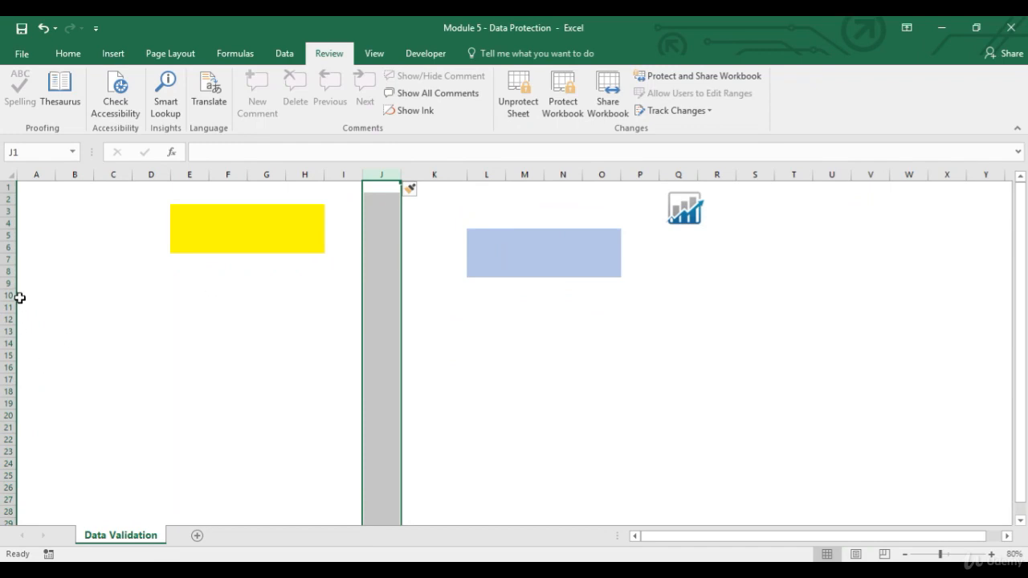
{"action": "left_click", "coordinate": [10, 271]}
{"action": "right_click", "coordinate": [10, 272]}
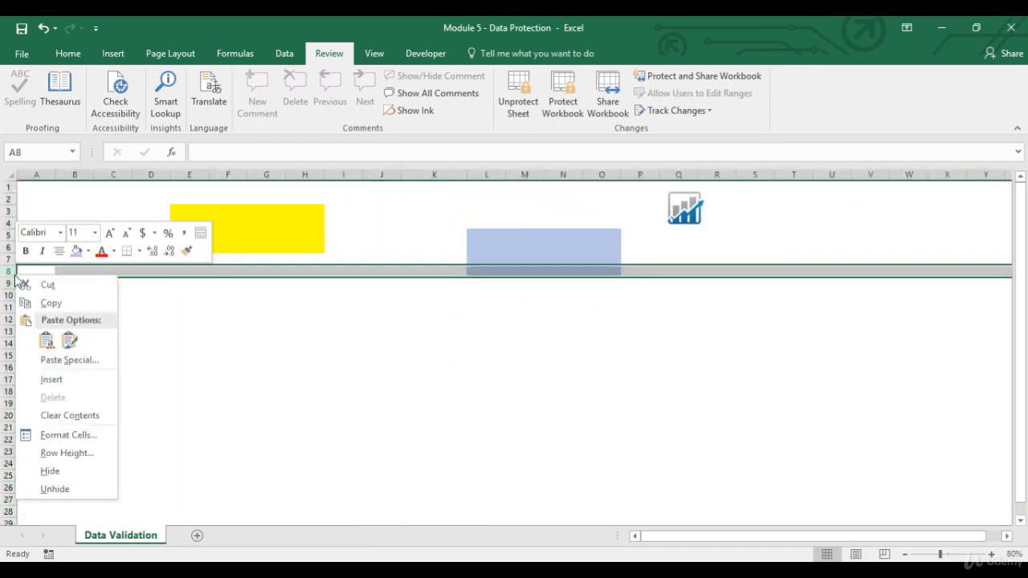
{"action": "left_click", "coordinate": [52, 379]}
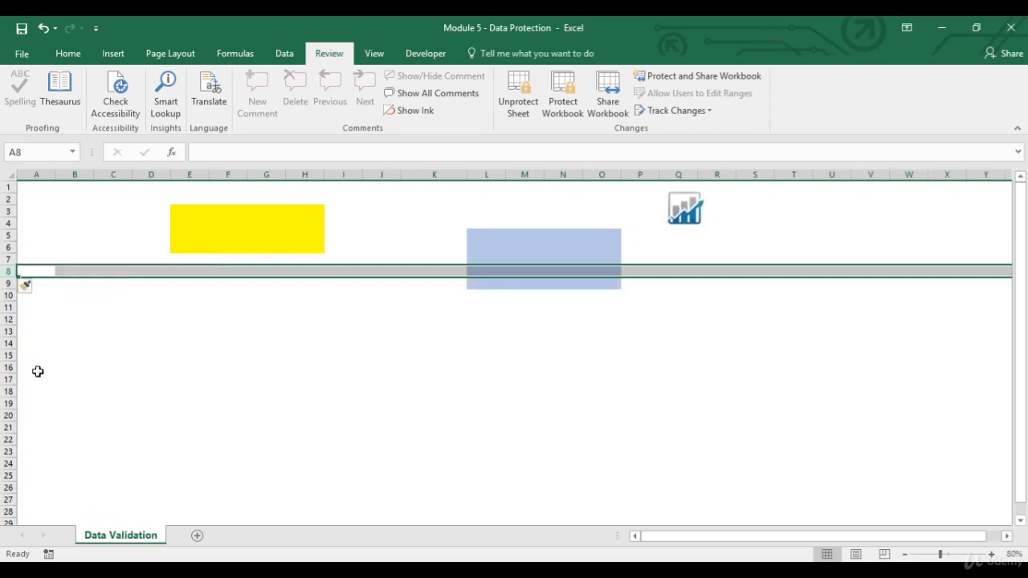
{"action": "left_click", "coordinate": [453, 271]}
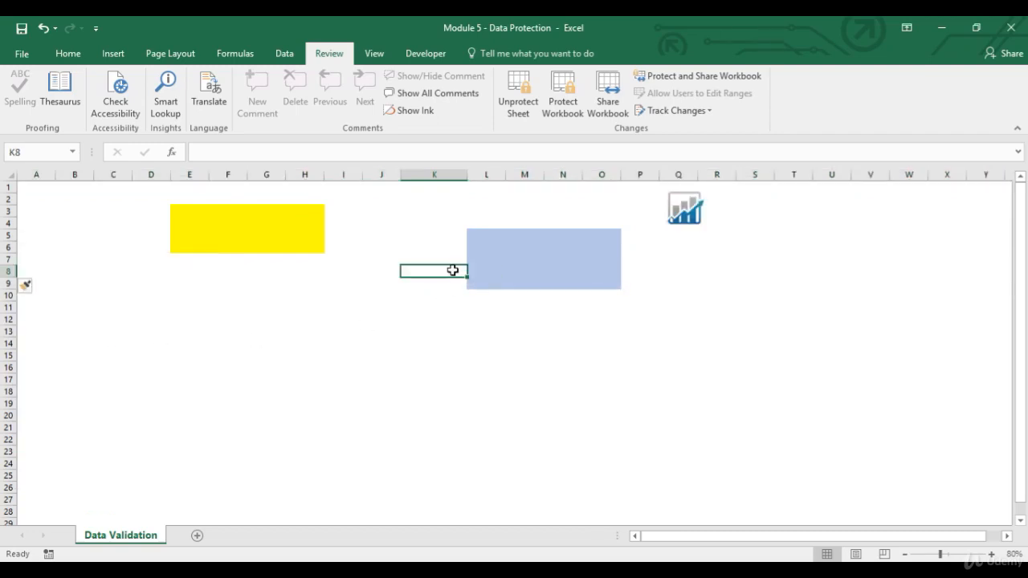
Unprotect the sheet and protect it again without a password, additionally allowing users to delete columns and delete rows
{"action": "left_click", "coordinate": [527, 114]}
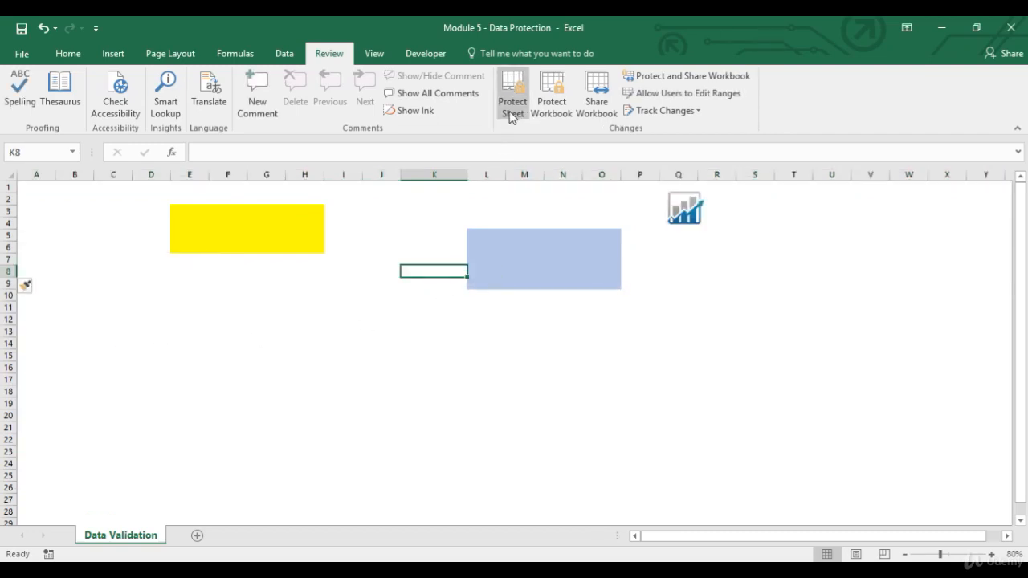
{"action": "left_click", "coordinate": [512, 112]}
{"action": "left_click_drag", "start_coordinate": [786, 385], "coordinate": [787, 406]}
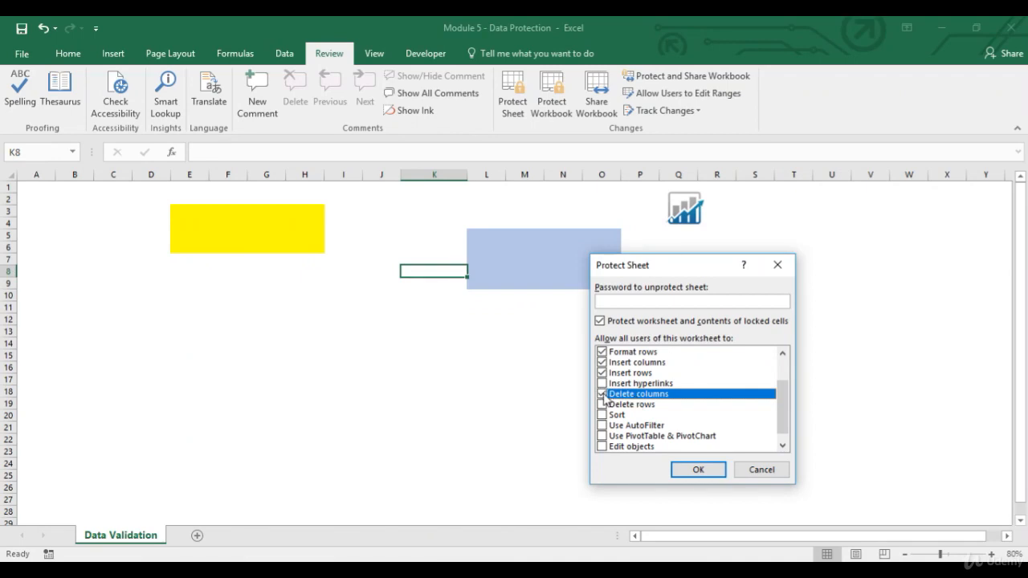
{"action": "left_click", "coordinate": [603, 405]}
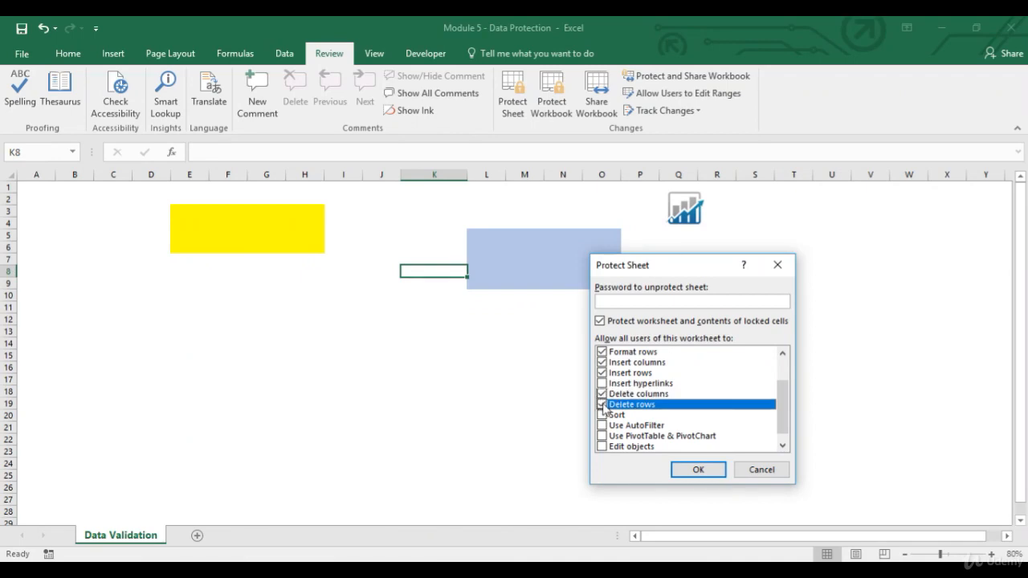
{"action": "left_click", "coordinate": [698, 470]}
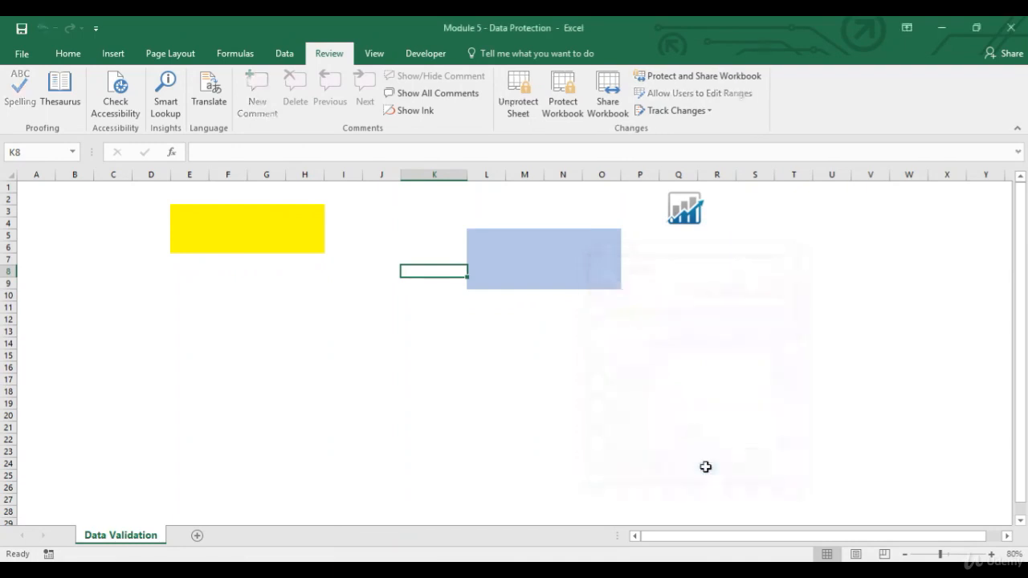
Try to delete columns M and N, which contain locked cells, on the protected sheet
{"action": "left_click_drag", "start_coordinate": [525, 173], "coordinate": [553, 173]}
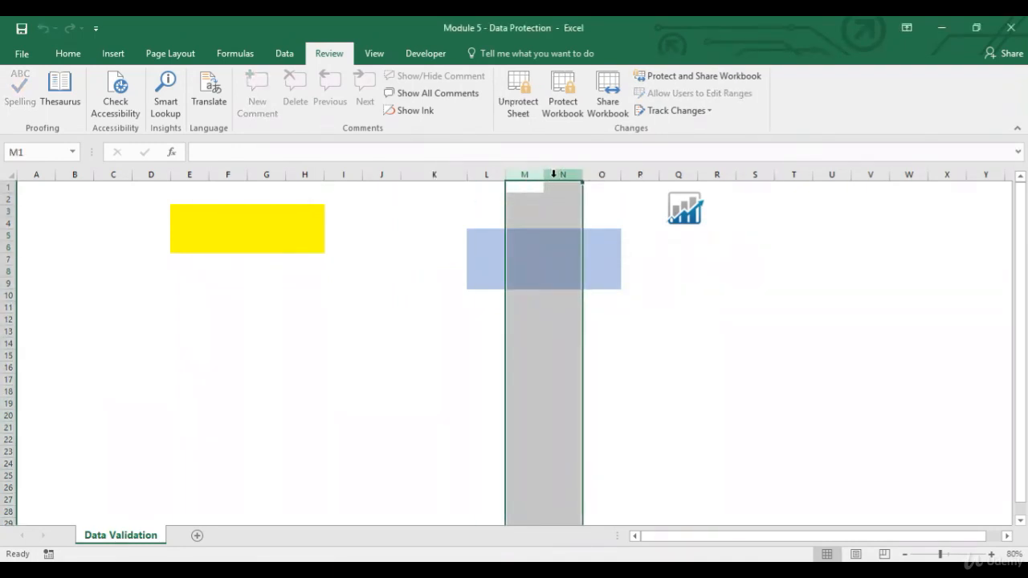
{"action": "right_click", "coordinate": [554, 178]}
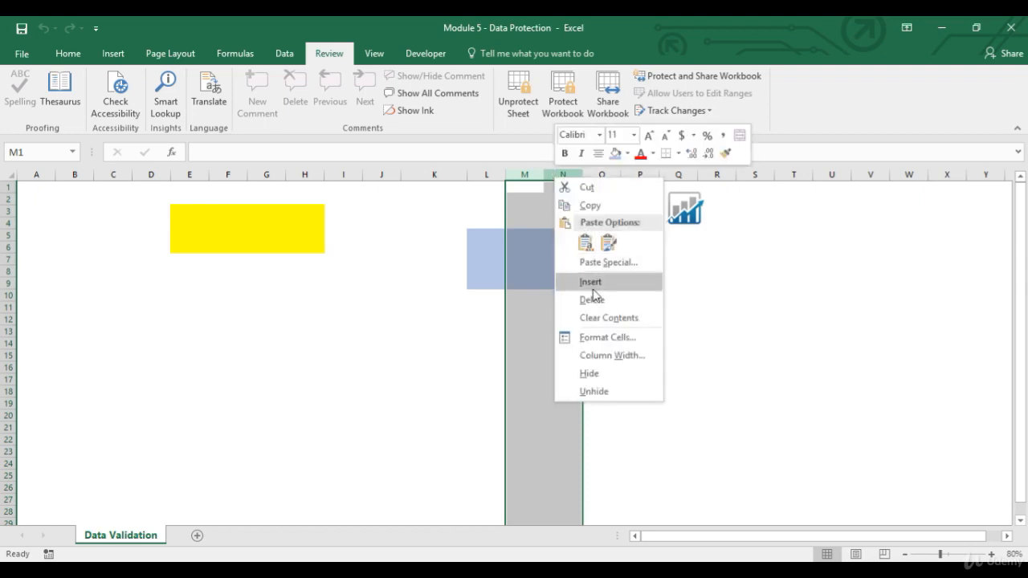
{"action": "key", "text": "Escape"}
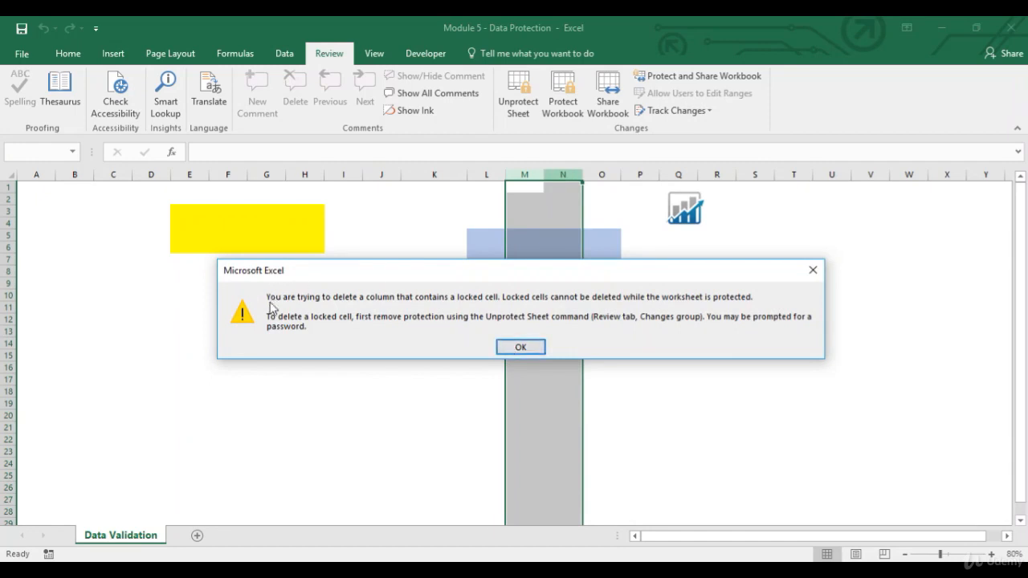
{"action": "left_click", "coordinate": [520, 347]}
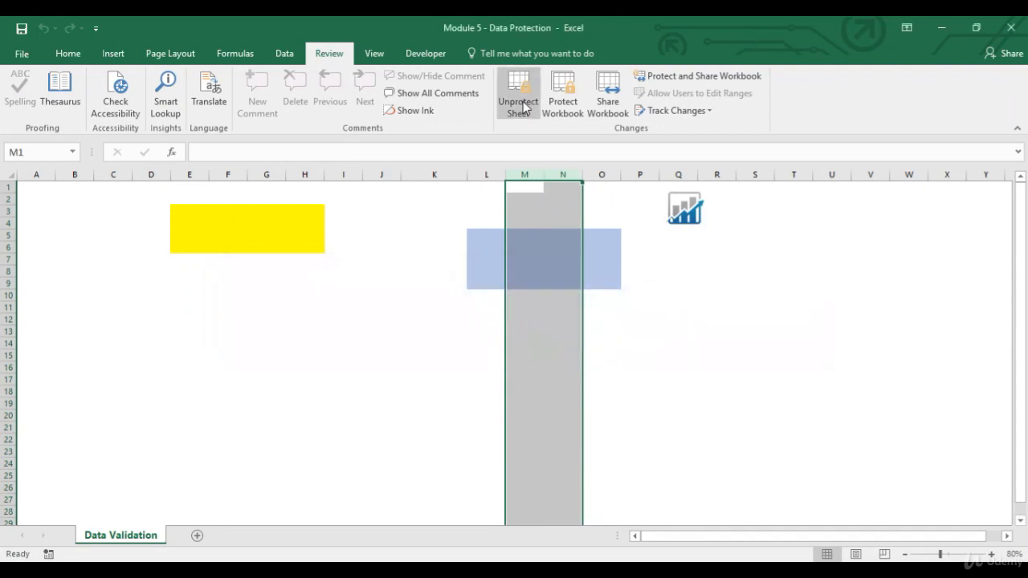
Unprotect the sheet and unlock all cells in columns M and N through the cell format protection settings
{"action": "left_click", "coordinate": [521, 102]}
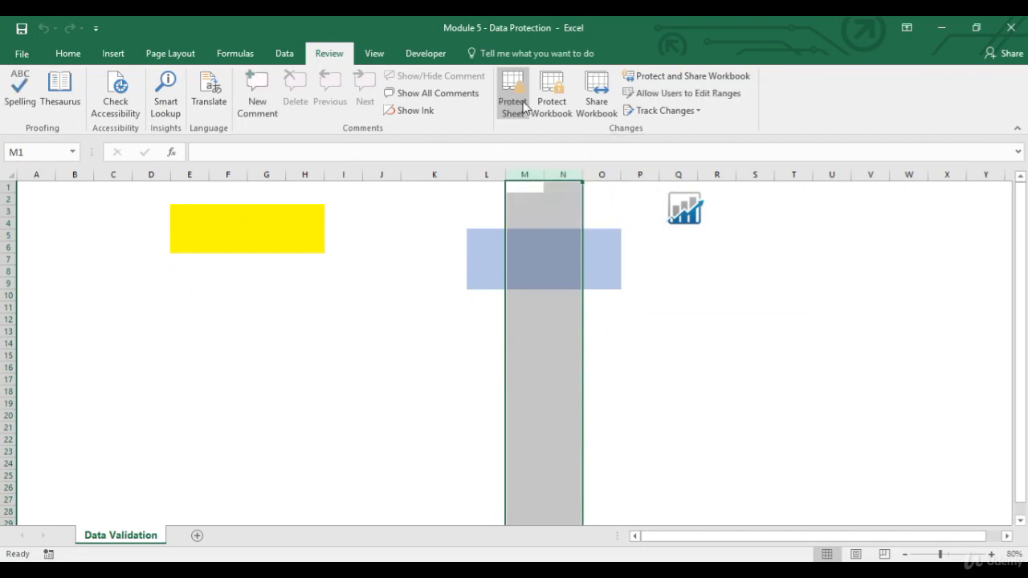
{"action": "left_click_drag", "start_coordinate": [526, 175], "coordinate": [559, 174]}
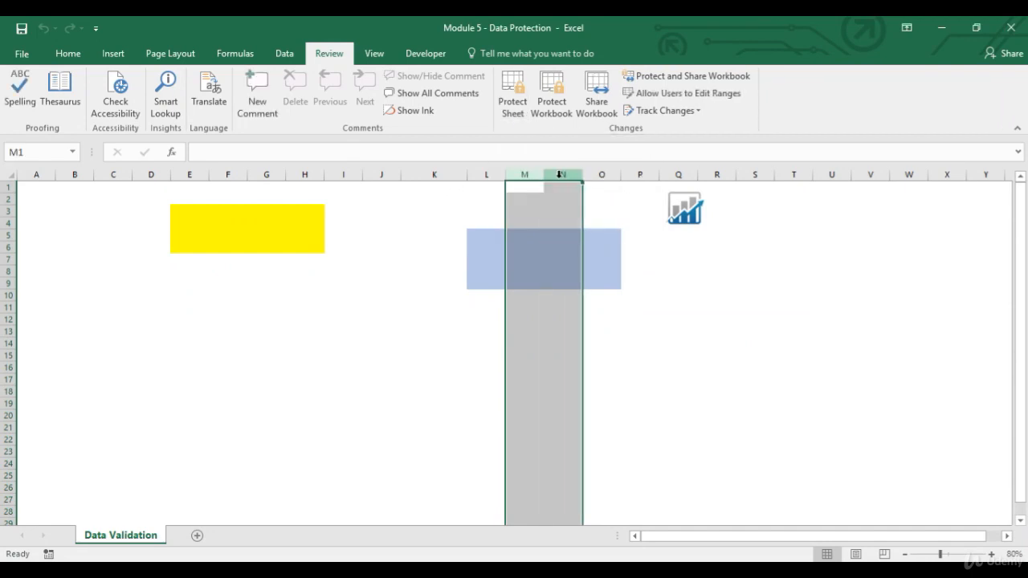
{"action": "right_click", "coordinate": [560, 175]}
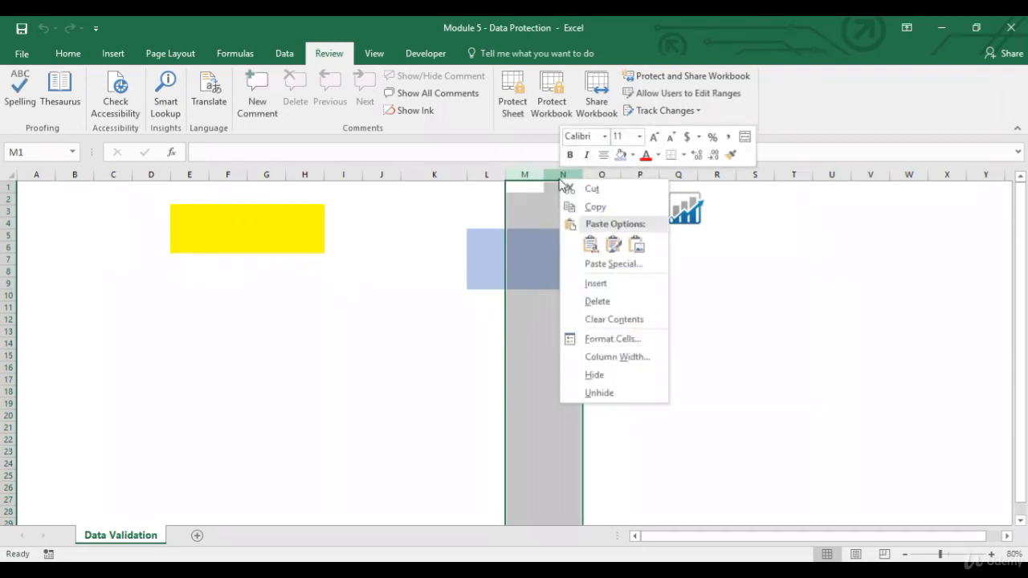
{"action": "left_click", "coordinate": [612, 340]}
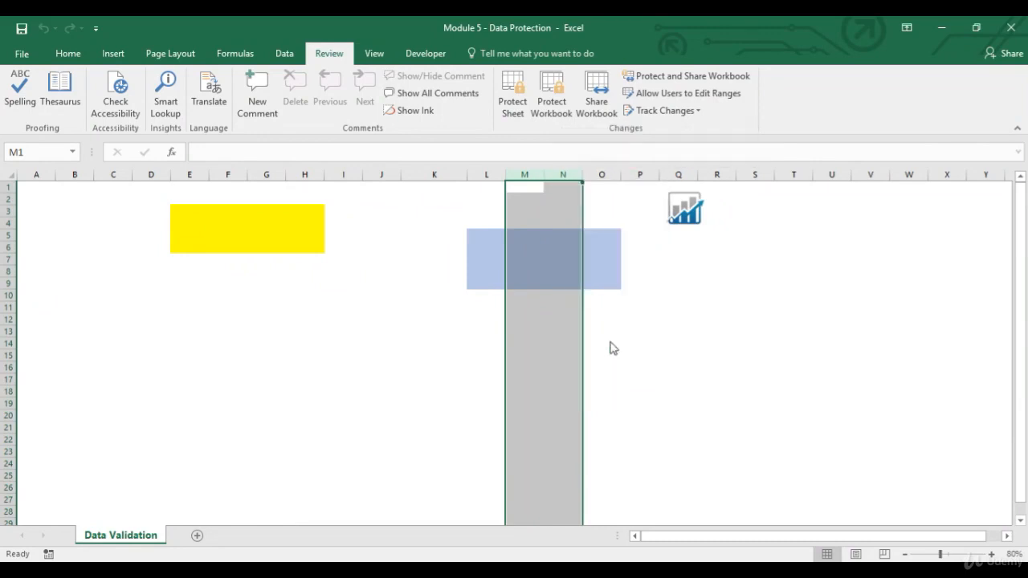
{"action": "left_click", "coordinate": [652, 198]}
{"action": "left_click", "coordinate": [444, 217]}
{"action": "left_click", "coordinate": [712, 489]}
{"action": "left_click", "coordinate": [491, 189]}
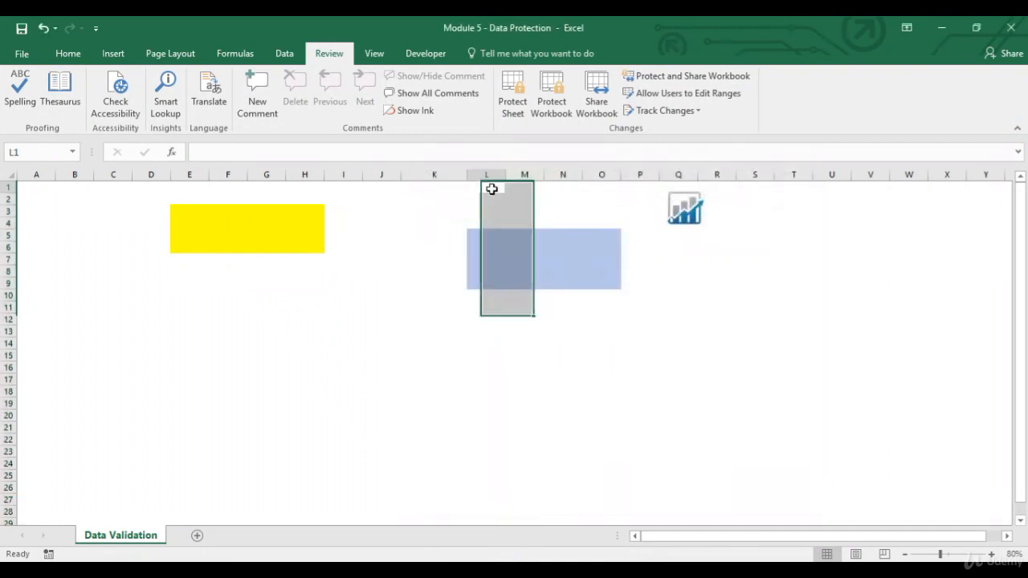
Protect the sheet again without a password, keeping the same permissions, and delete the unlocked columns M and N
{"action": "left_click", "coordinate": [511, 103]}
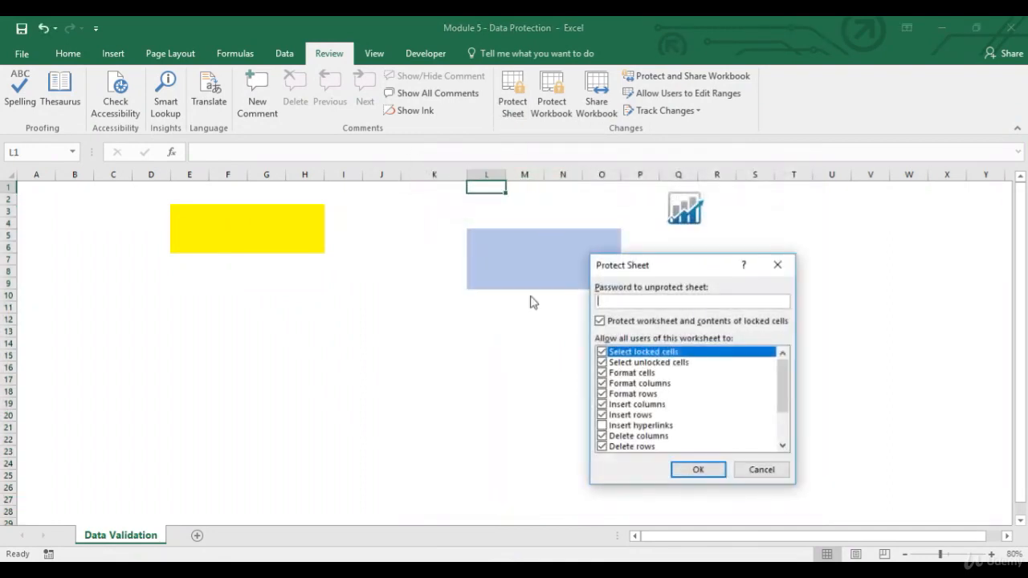
{"action": "left_click", "coordinate": [695, 471]}
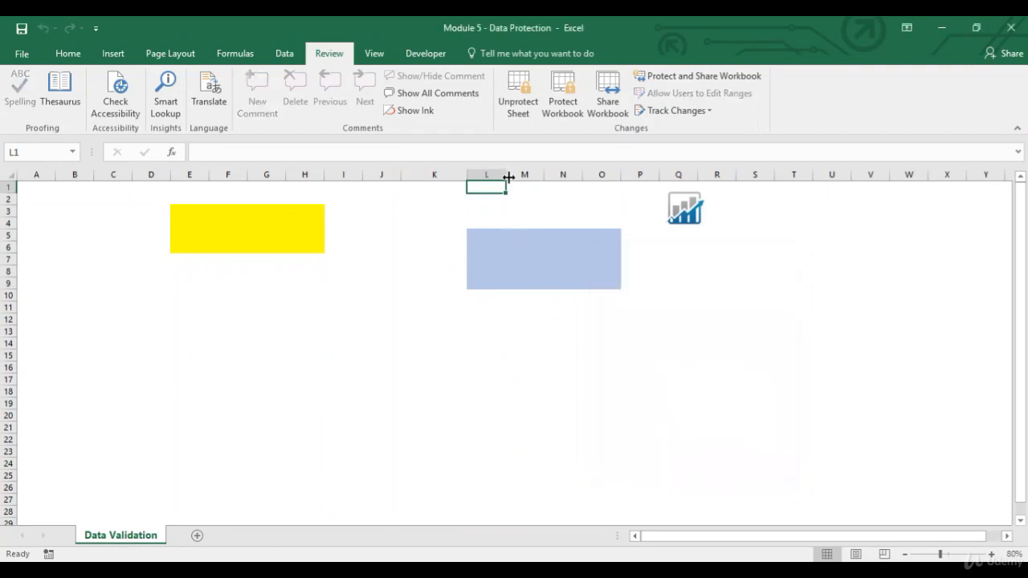
{"action": "left_click_drag", "start_coordinate": [522, 175], "coordinate": [549, 177]}
{"action": "right_click", "coordinate": [555, 177]}
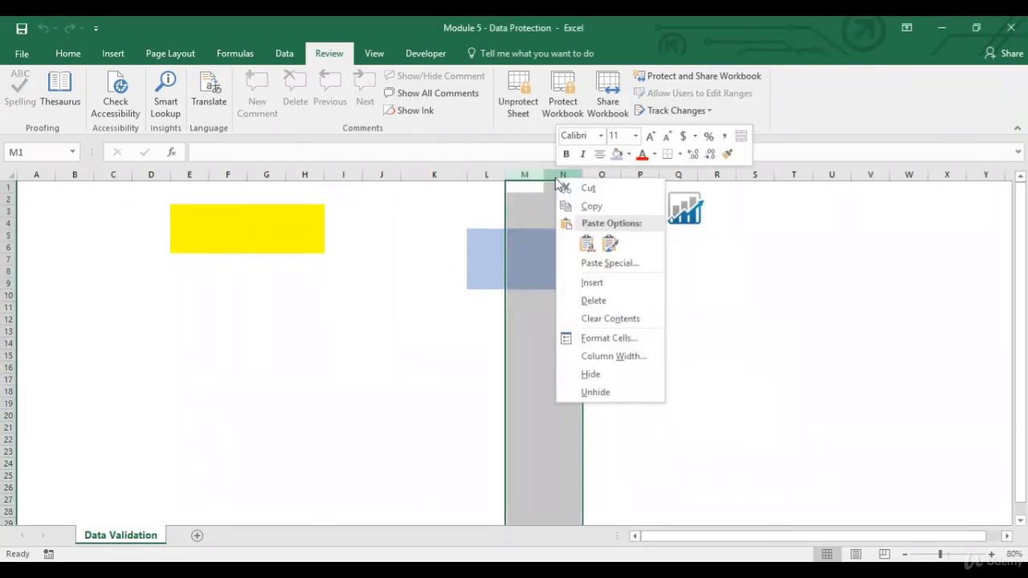
{"action": "left_click", "coordinate": [592, 296]}
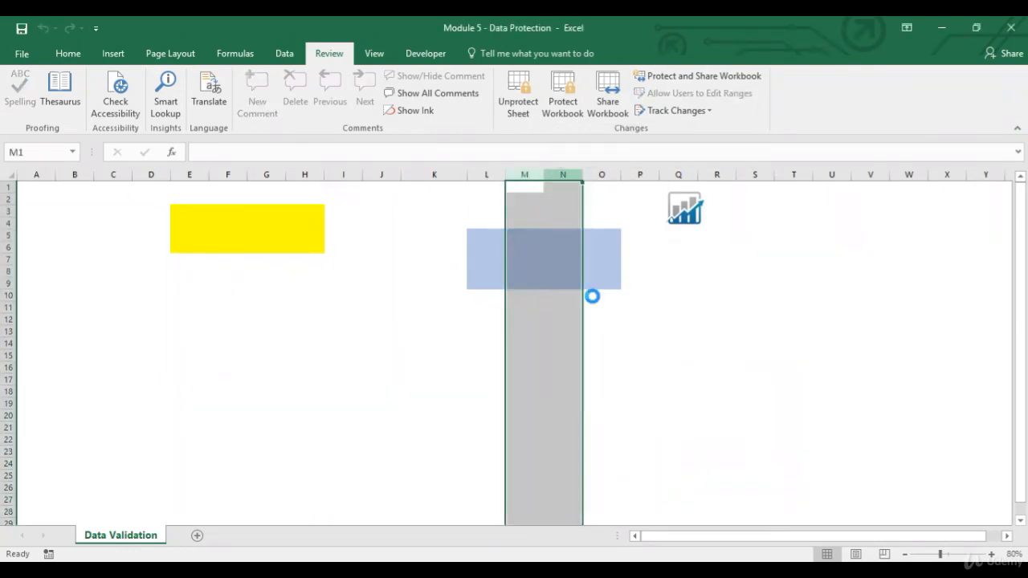
{"action": "left_click", "coordinate": [483, 219]}
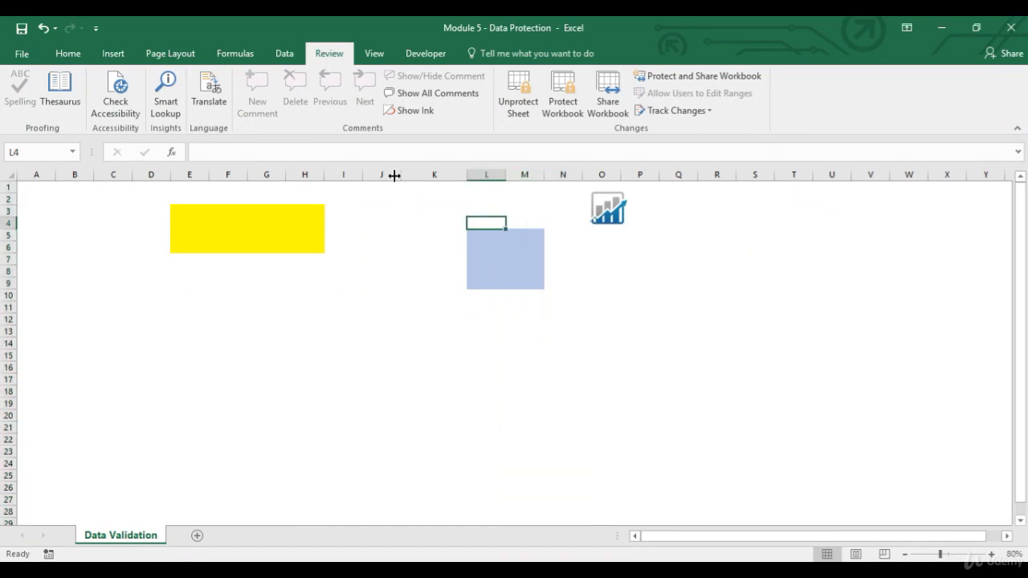
Unprotect the sheet and review the remaining sheet protection permissions, such as Sort and Use AutoFilter, without applying protection
{"action": "left_click", "coordinate": [514, 104]}
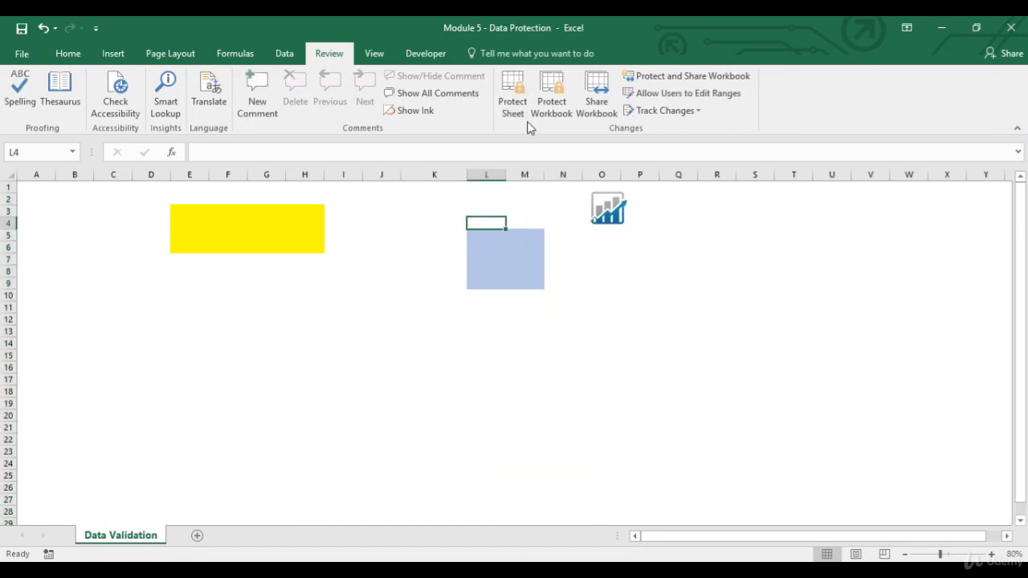
{"action": "left_click", "coordinate": [513, 100]}
{"action": "scroll", "coordinate": [778, 402], "scroll_direction": "down", "scroll_amount": 2}
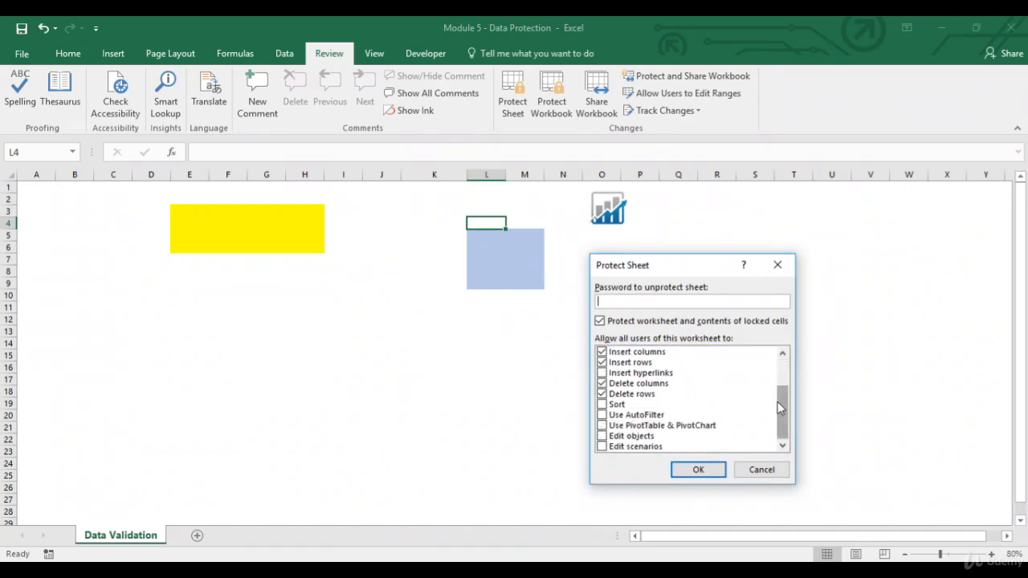
{"action": "left_click", "coordinate": [752, 472]}
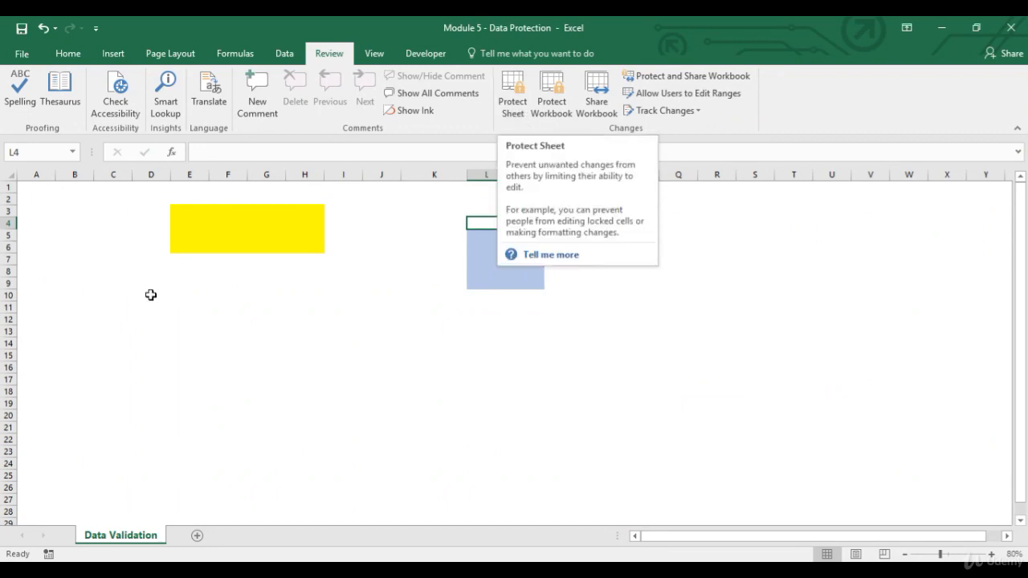
Enter the table headers Name in A1 and Salary in B1
{"action": "left_click", "coordinate": [41, 187]}
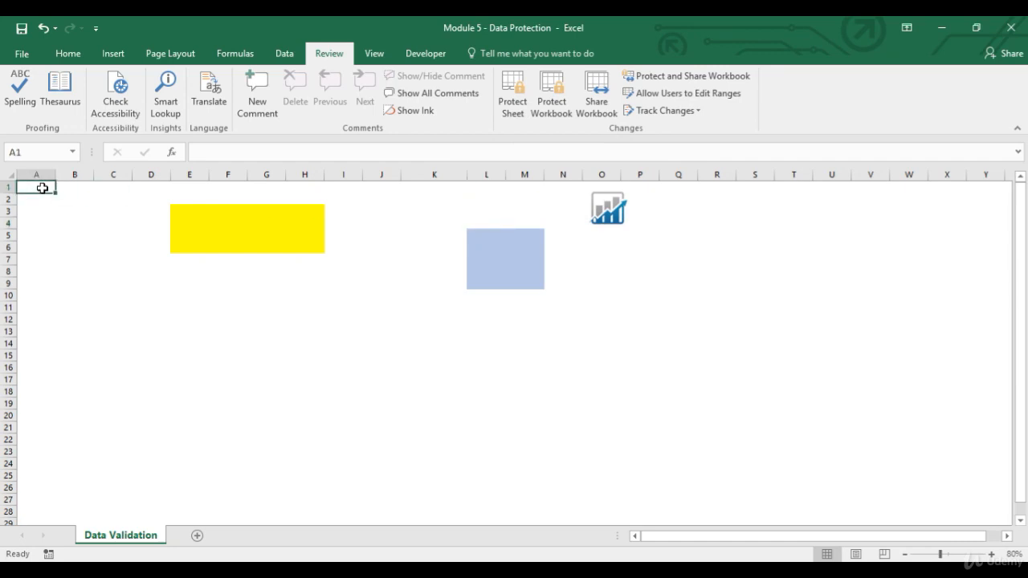
{"action": "type", "text": "Name"}
{"action": "key", "text": "Tab"}
{"action": "type", "text": "Sa"}
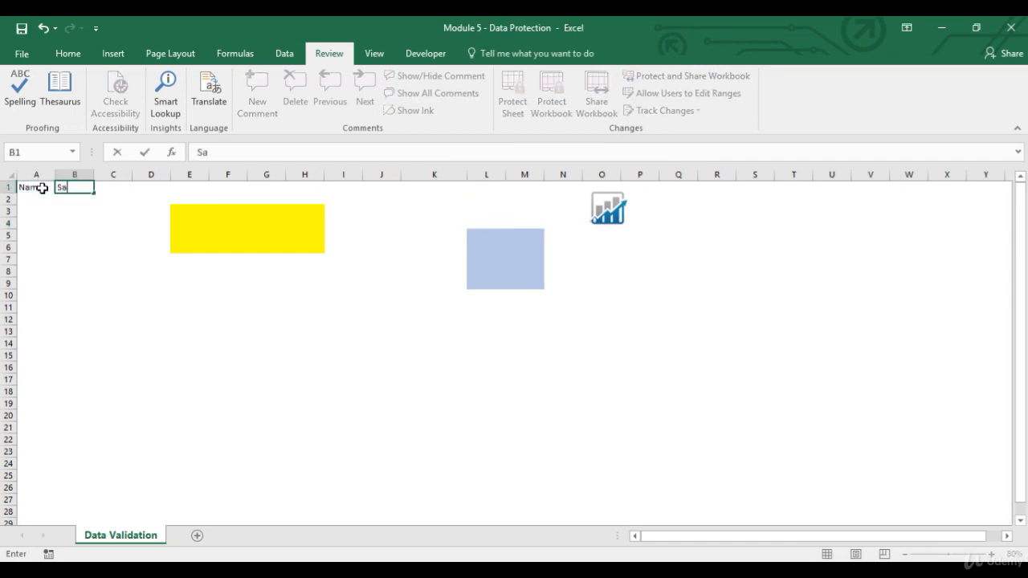
{"action": "type", "text": "lary"}
{"action": "key", "text": "Return"}
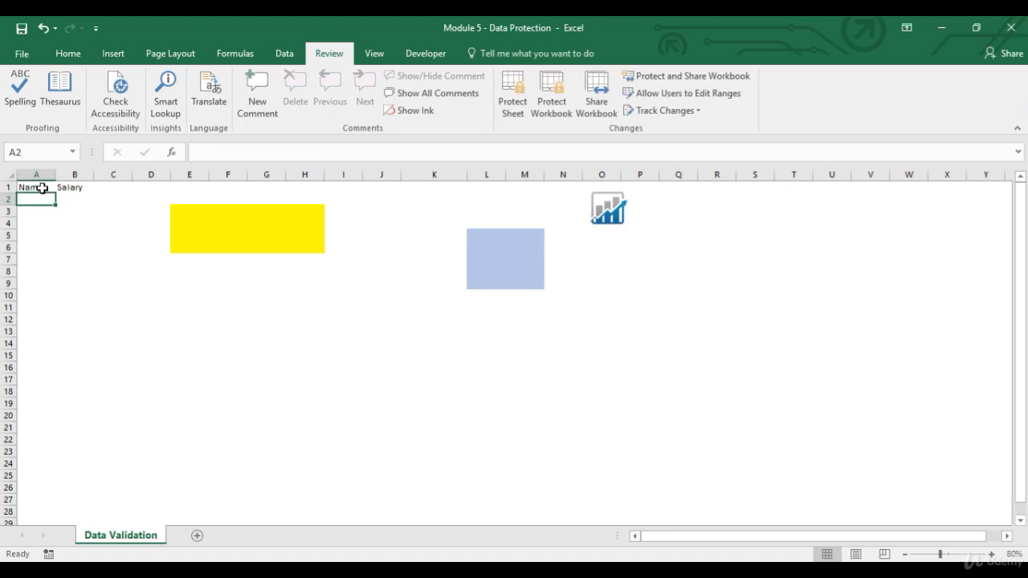
Fill the Name column with A, B, C and D in cells A2 to A5
{"action": "type", "text": "A"}
{"action": "key", "text": "Tab"}
{"action": "key", "text": "Return"}
{"action": "type", "text": "B"}
{"action": "key", "text": "Return"}
{"action": "type", "text": "C"}
{"action": "key", "text": "Return"}
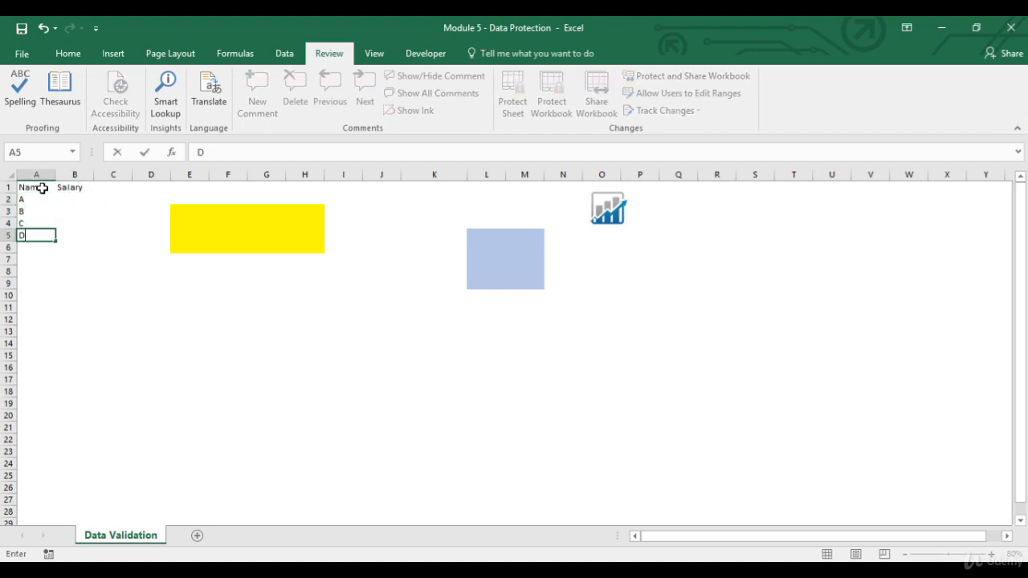
{"action": "type", "text": "D"}
{"action": "key", "text": "Tab"}
Fill the Salary column with 1100, 1200, 1300 and 1400 in cells B2 to B5
{"action": "key", "text": "Up"}
{"action": "key", "text": "Up"}
{"action": "key", "text": "Up"}
{"action": "type", "text": "1100"}
{"action": "key", "text": "Return"}
{"action": "type", "text": "1200"}
{"action": "key", "text": "Return"}
{"action": "type", "text": "1300"}
{"action": "key", "text": "Return"}
{"action": "type", "text": "1"}
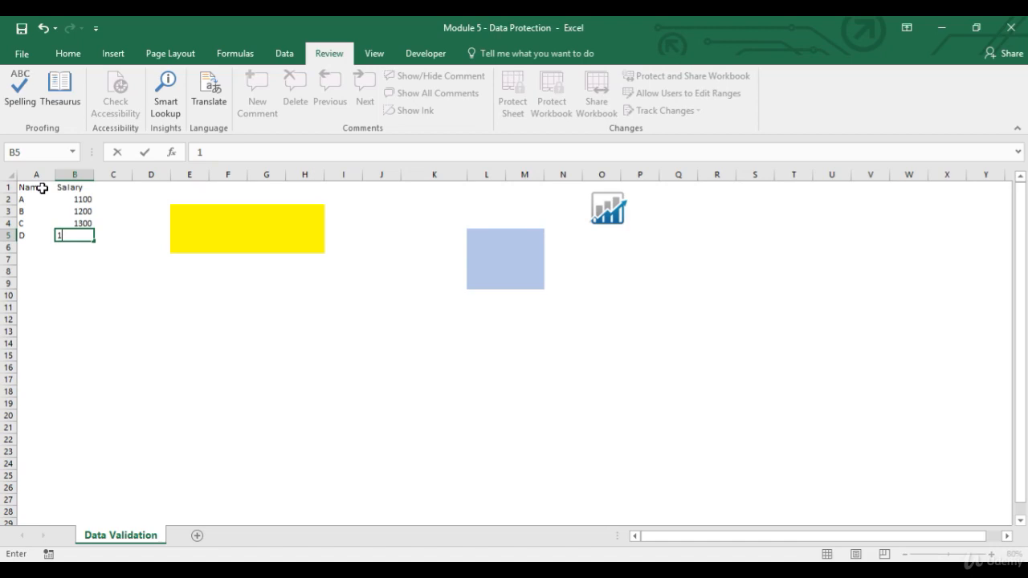
{"action": "key", "text": "Return"}
Add filters to the Name and Salary headers in A1:B1 and widen columns A and B
{"action": "key", "text": "Up"}
{"action": "key", "text": "Up"}
{"action": "key", "text": "Up"}
{"action": "key", "text": "Up"}
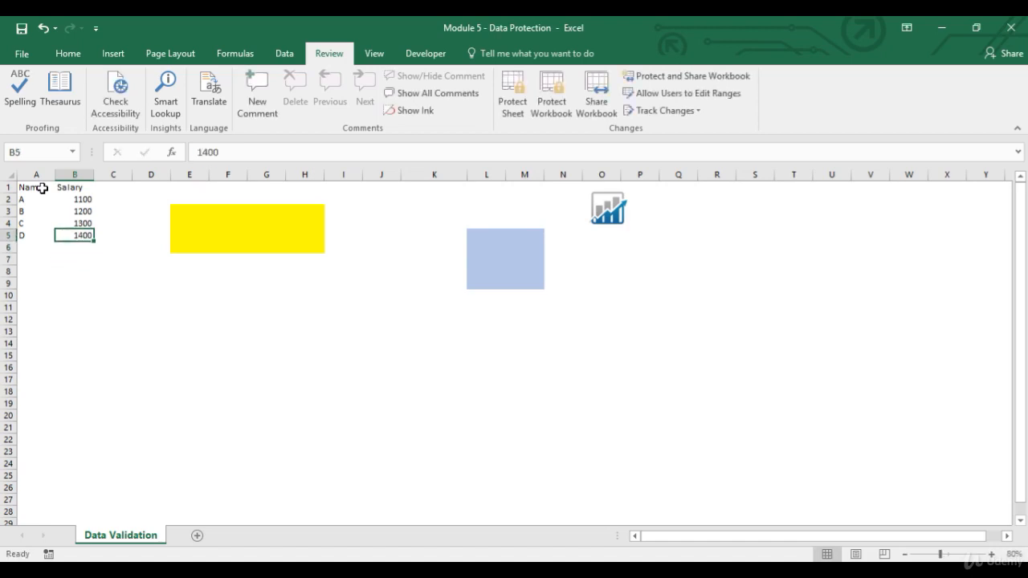
{"action": "left_click_drag", "start_coordinate": [74, 187], "coordinate": [43, 188]}
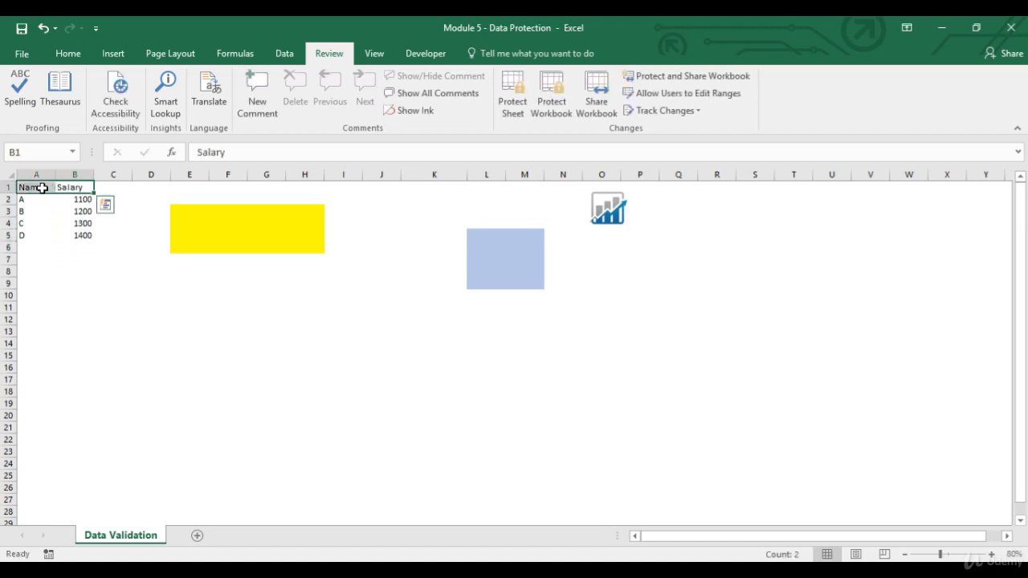
{"action": "key", "text": "alt+d"}
{"action": "key", "text": "f"}
{"action": "key", "text": "f"}
{"action": "mouse_move", "coordinate": [53, 174]}
{"action": "left_mouse_down"}
{"action": "mouse_move", "coordinate": [120, 175]}
{"action": "mouse_move", "coordinate": [64, 178]}
{"action": "left_mouse_up"}
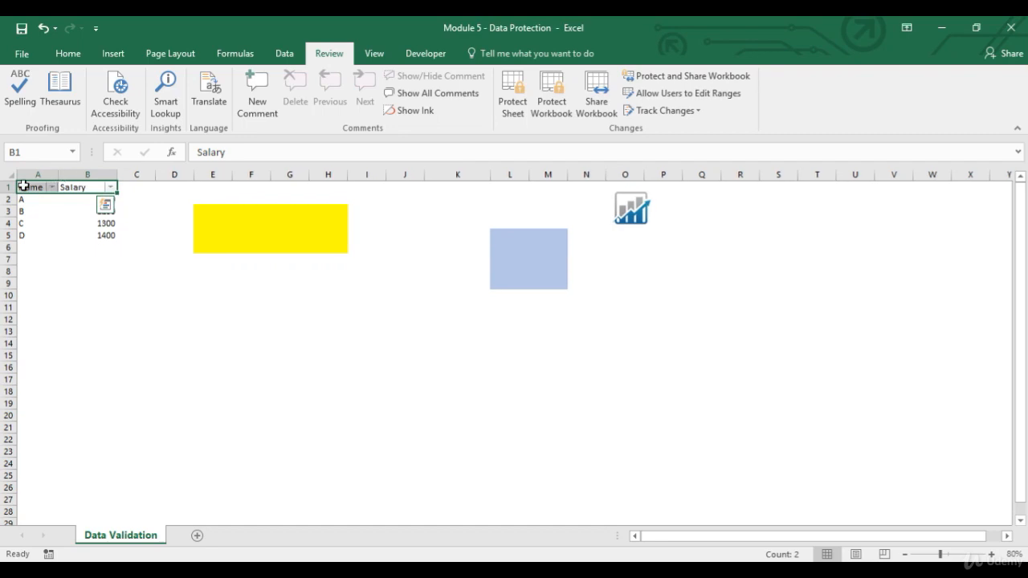
{"action": "left_click", "coordinate": [24, 185]}
Enter the label Sum of Salaries in A8 and total B2:B5 with a SUM formula in B8
{"action": "left_click", "coordinate": [32, 271]}
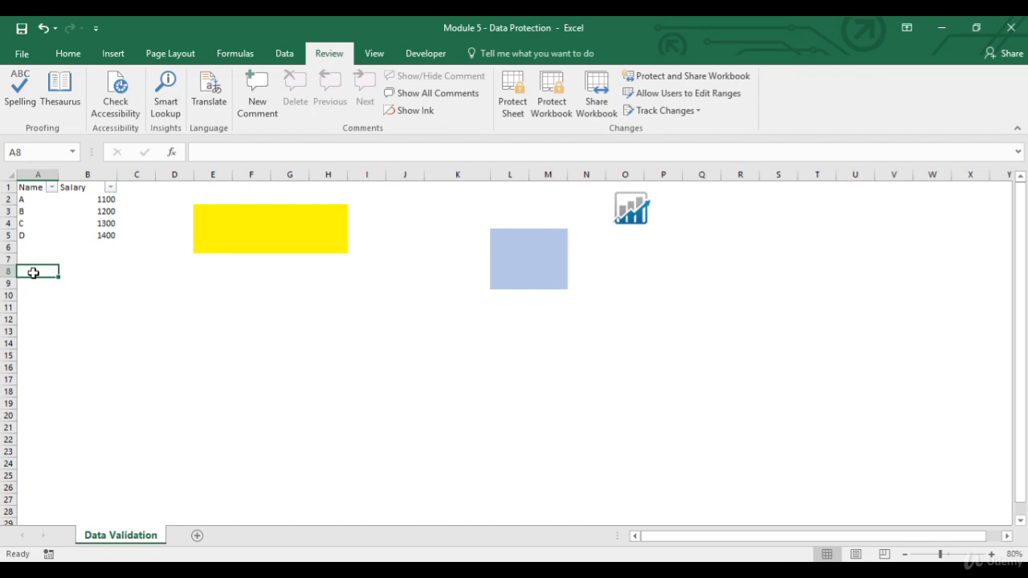
{"action": "type", "text": "Sum"}
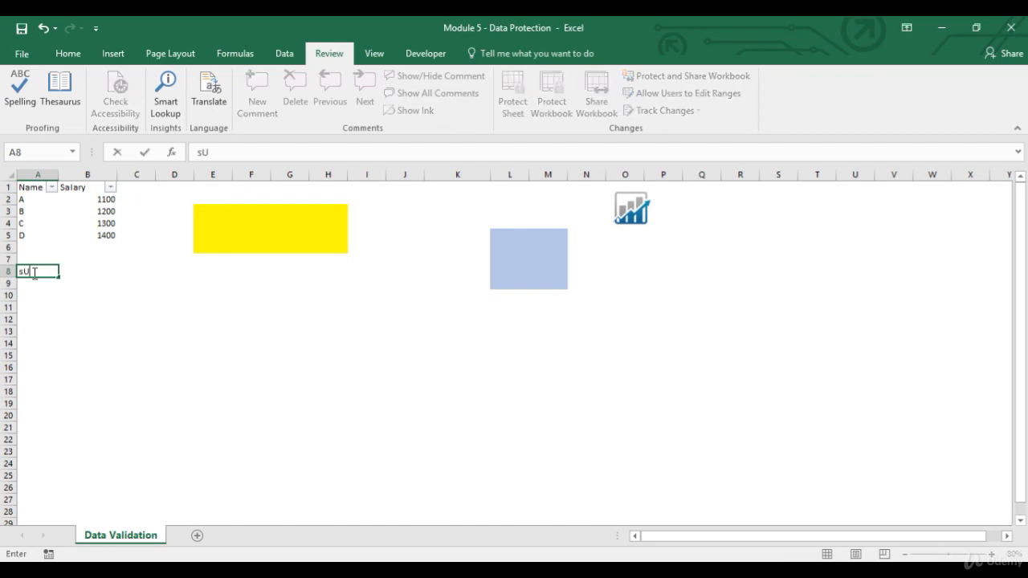
{"action": "type", "text": " of Salaries"}
{"action": "key", "text": "Tab"}
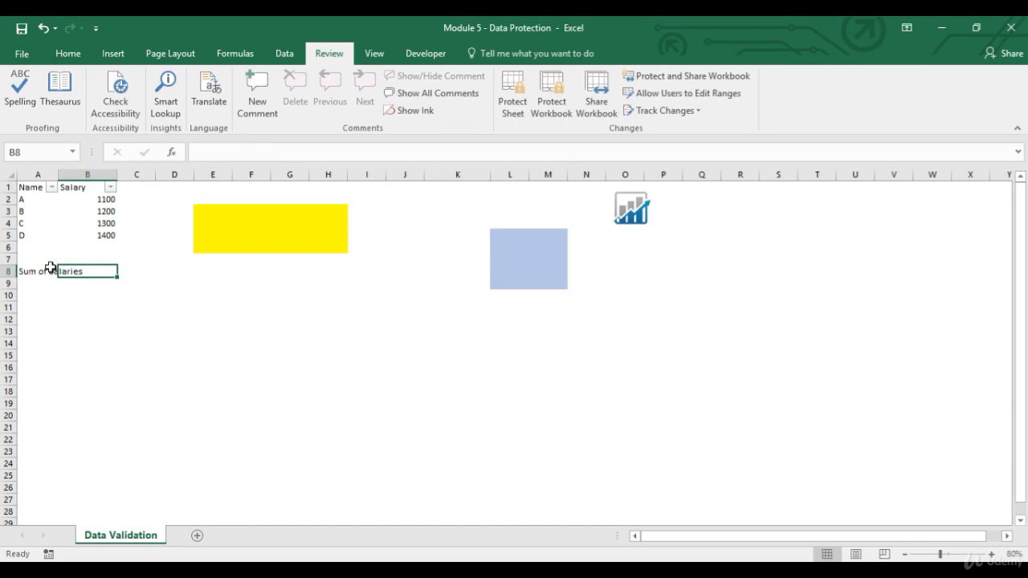
{"action": "type", "text": "=sum("}
{"action": "key", "text": "Up"}
{"action": "key", "text": "Up"}
{"action": "key", "text": "shift+Up"}
{"action": "key", "text": "shift+Up"}
{"action": "key", "text": "shift+Up"}
{"action": "key", "text": "shift+Up"}
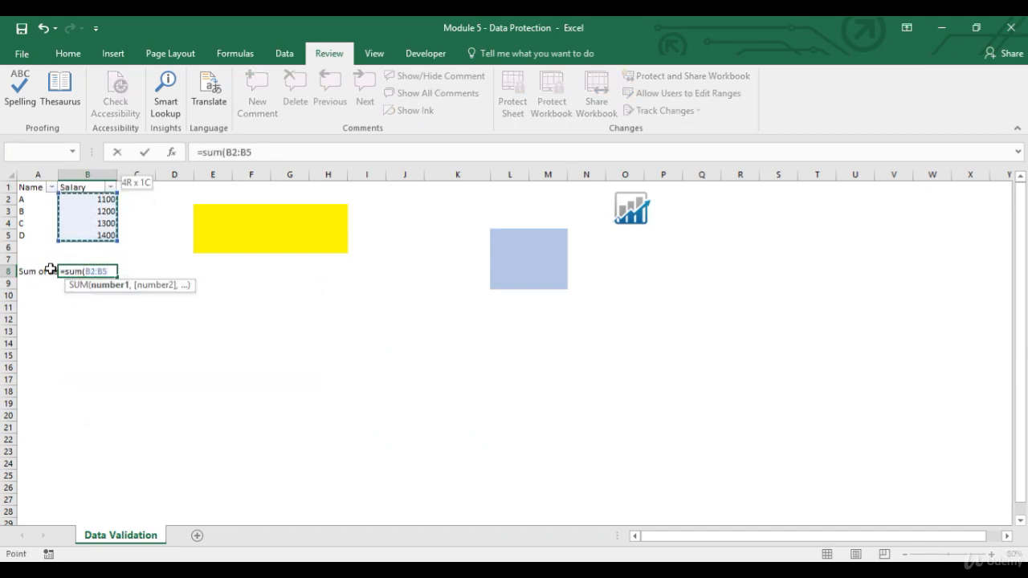
{"action": "key", "text": "Return"}
Enter the label Average in A9 and average B2:B5 with an AVERAGE formula in B9
{"action": "type", "text": "Average"}
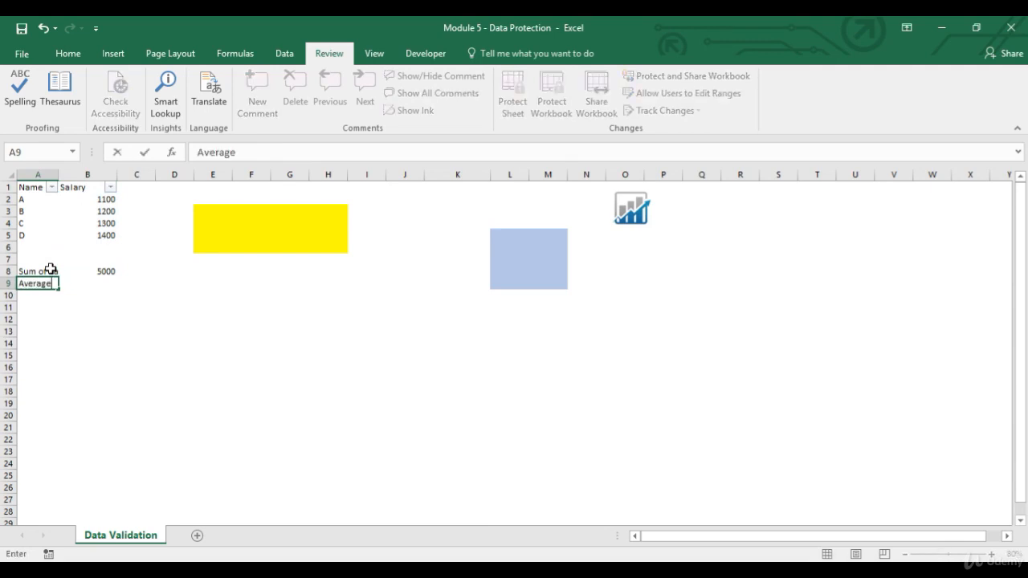
{"action": "key", "text": "Tab"}
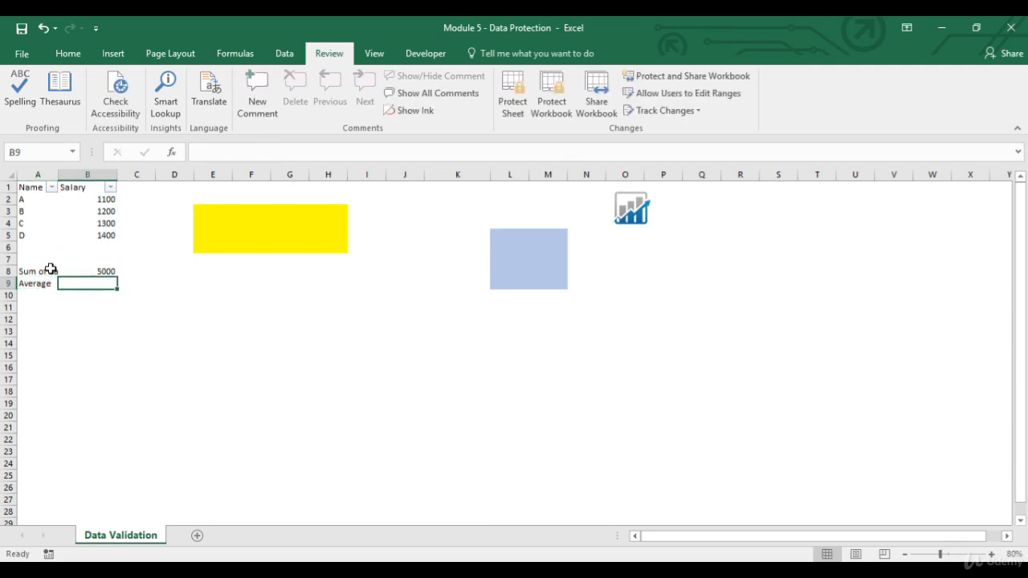
{"action": "type", "text": "=average"}
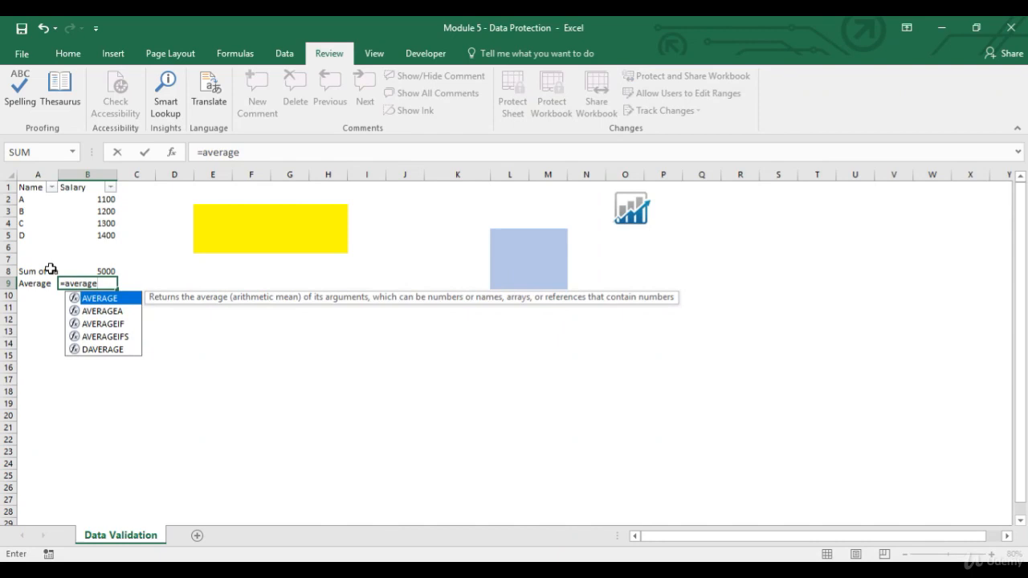
{"action": "type", "text": "("}
{"action": "key", "text": "Up"}
{"action": "key", "text": "Up"}
{"action": "key", "text": "Up"}
{"action": "key", "text": "Up"}
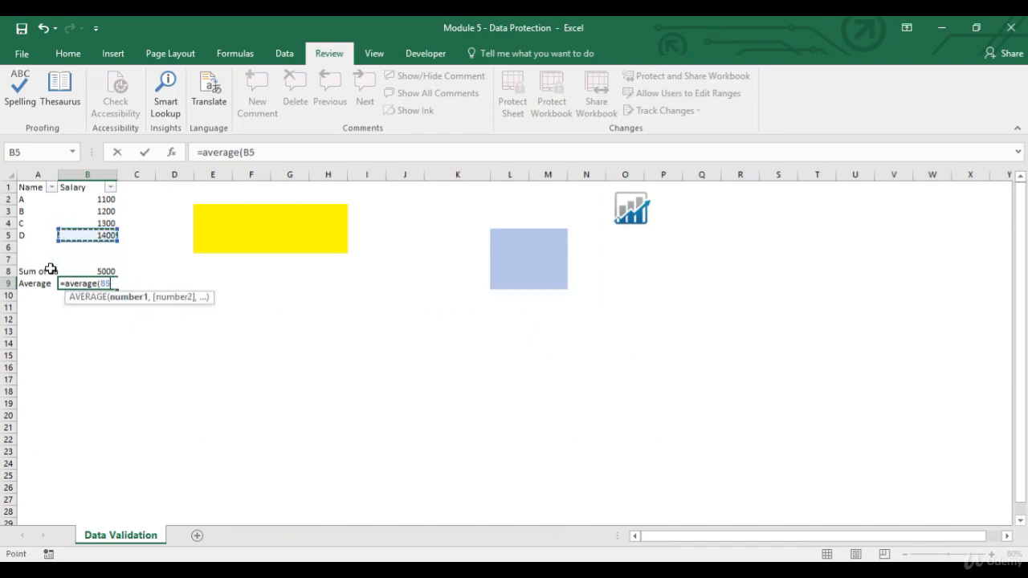
{"action": "key", "text": "shift+Up"}
{"action": "key", "text": "shift+Up"}
{"action": "key", "text": "shift+Up"}
{"action": "type", "text": ")"}
{"action": "key", "text": "Return"}
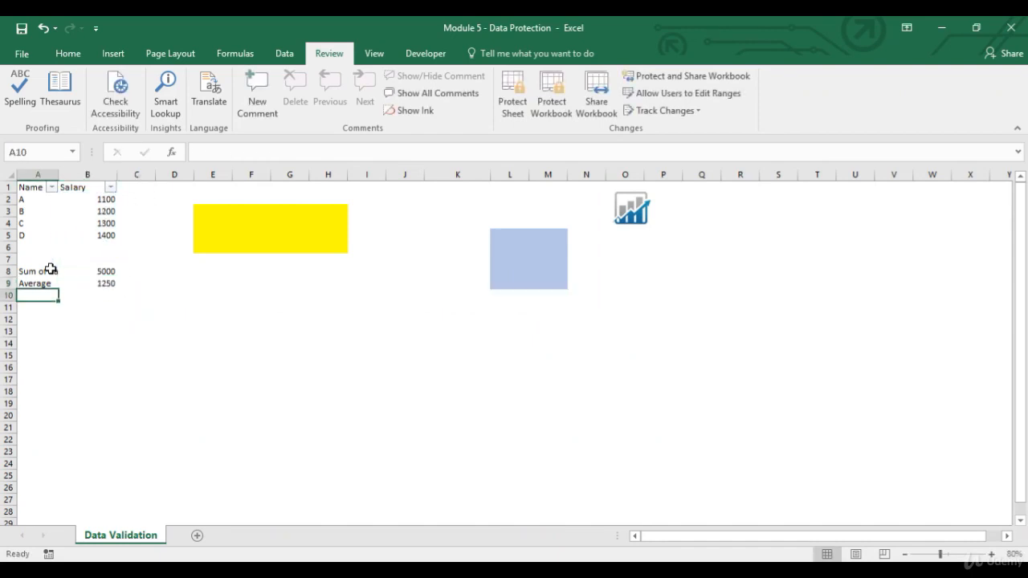
Protect the sheet without a password, leaving the Sort and Use AutoFilter permissions off
{"action": "left_click", "coordinate": [51, 269]}
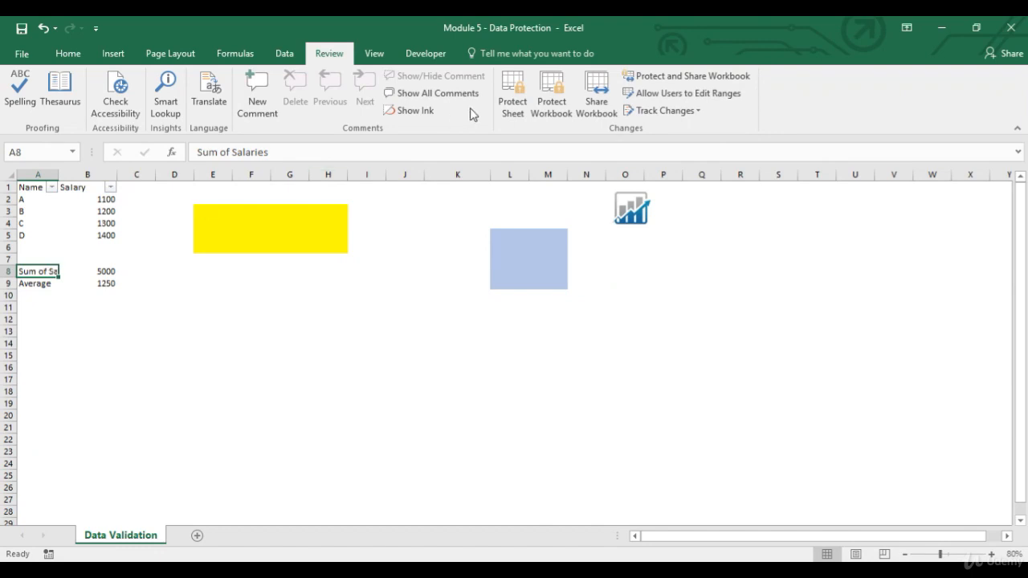
{"action": "left_click", "coordinate": [514, 107]}
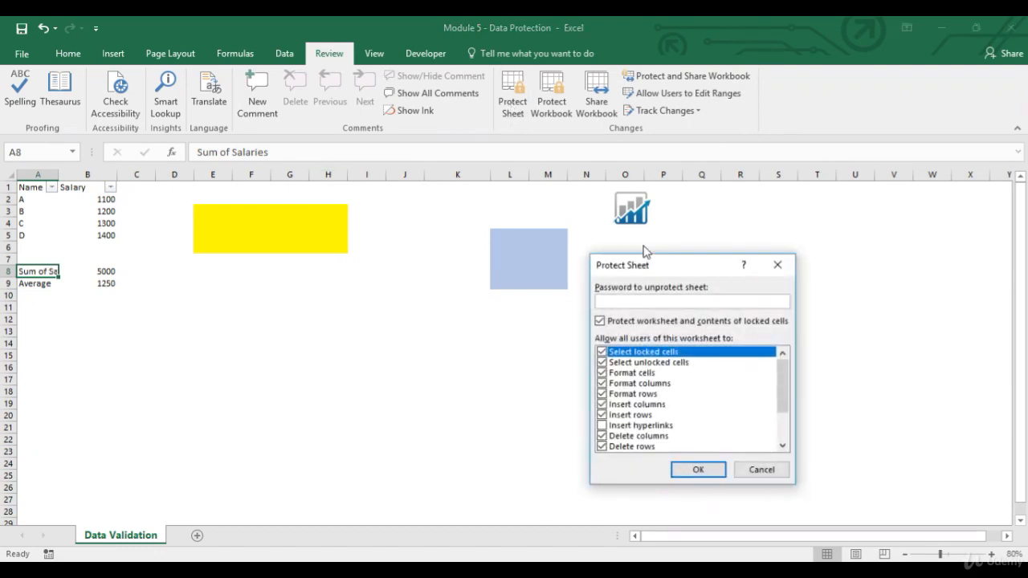
{"action": "left_click_drag", "start_coordinate": [782, 395], "coordinate": [784, 414]}
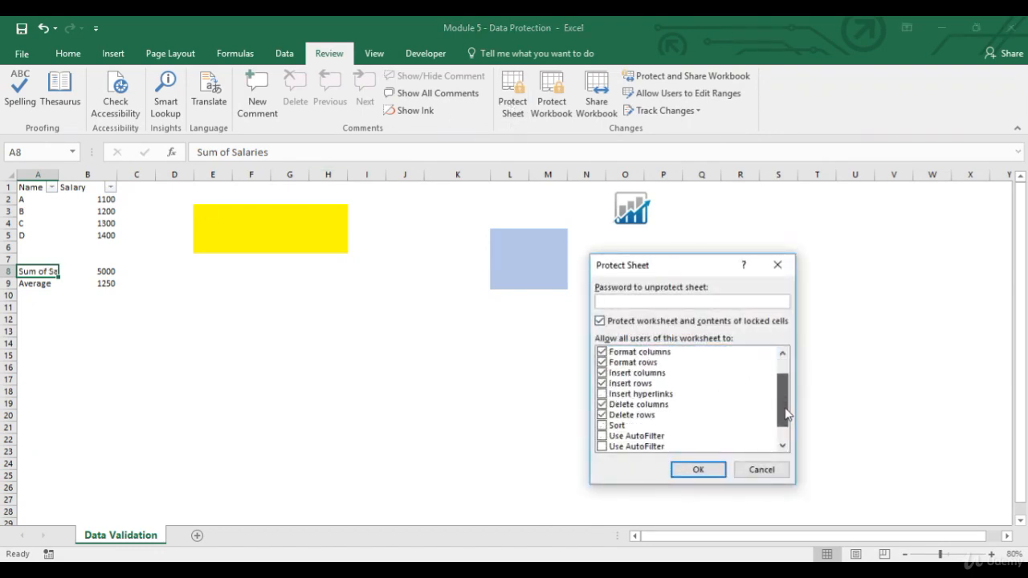
{"action": "left_click", "coordinate": [602, 426]}
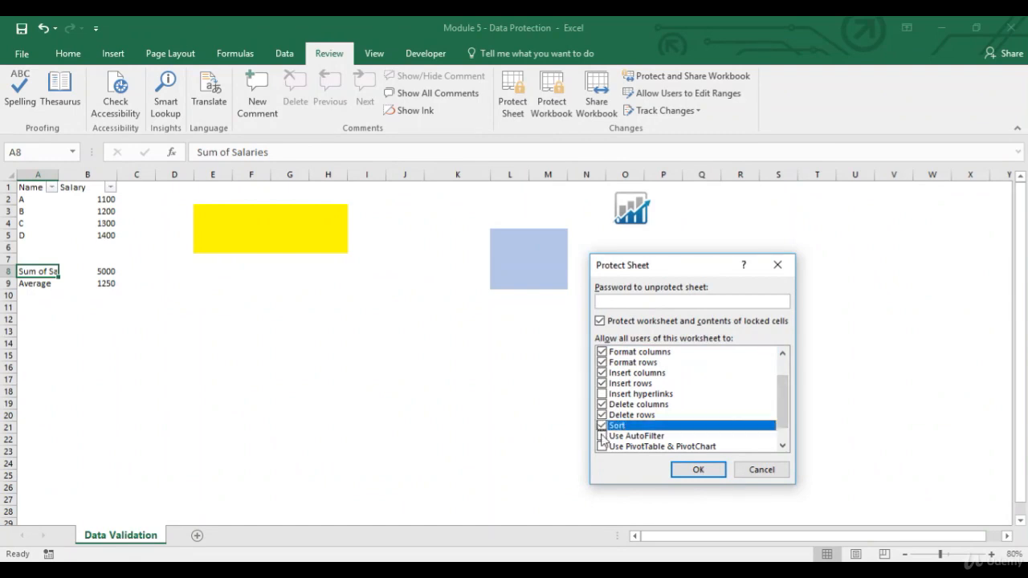
{"action": "left_click", "coordinate": [601, 425]}
{"action": "left_click", "coordinate": [698, 470]}
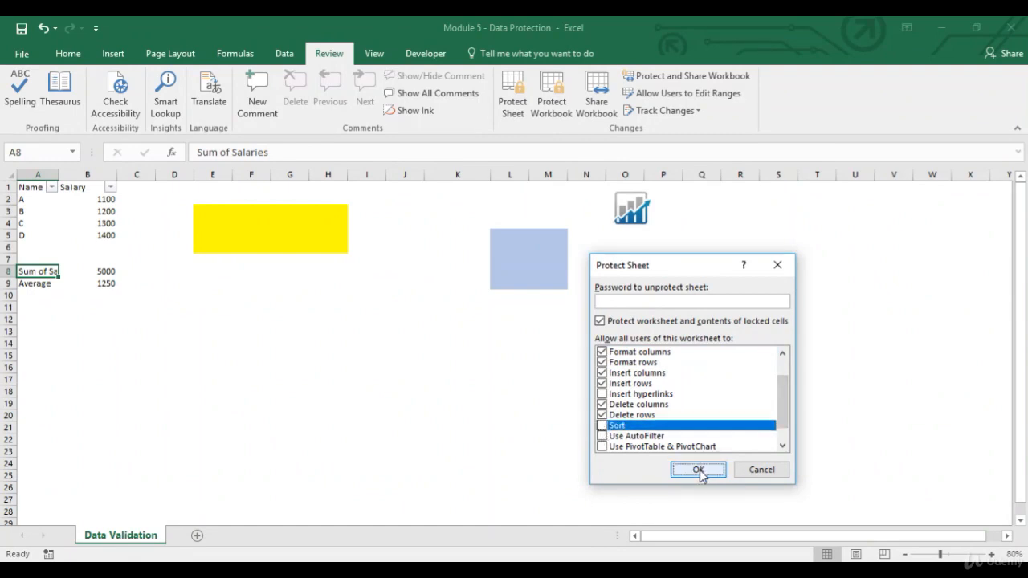
Try to edit the salary in cell B5 while the sheet is protected
{"action": "left_click", "coordinate": [84, 187]}
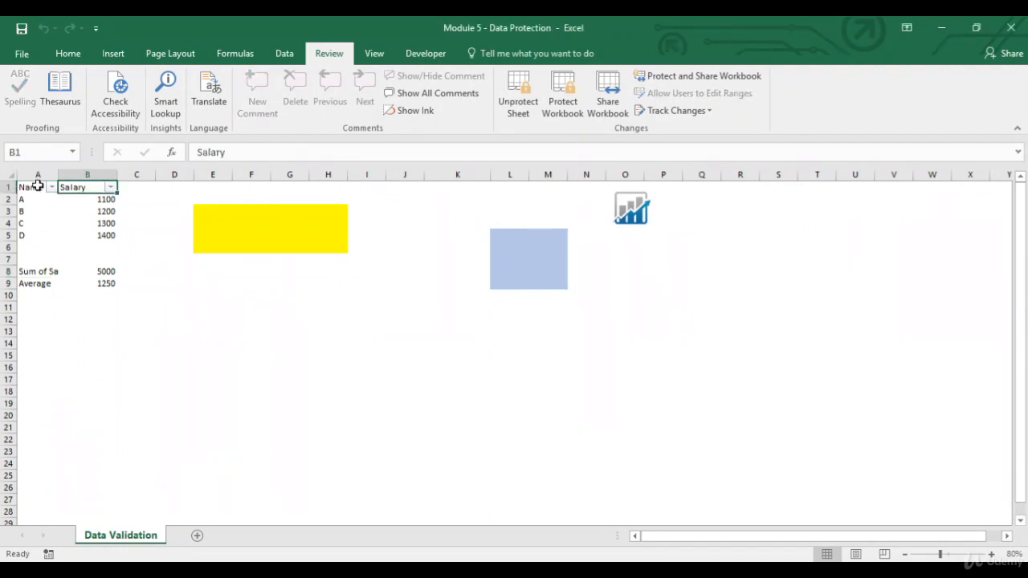
{"action": "left_click", "coordinate": [40, 187]}
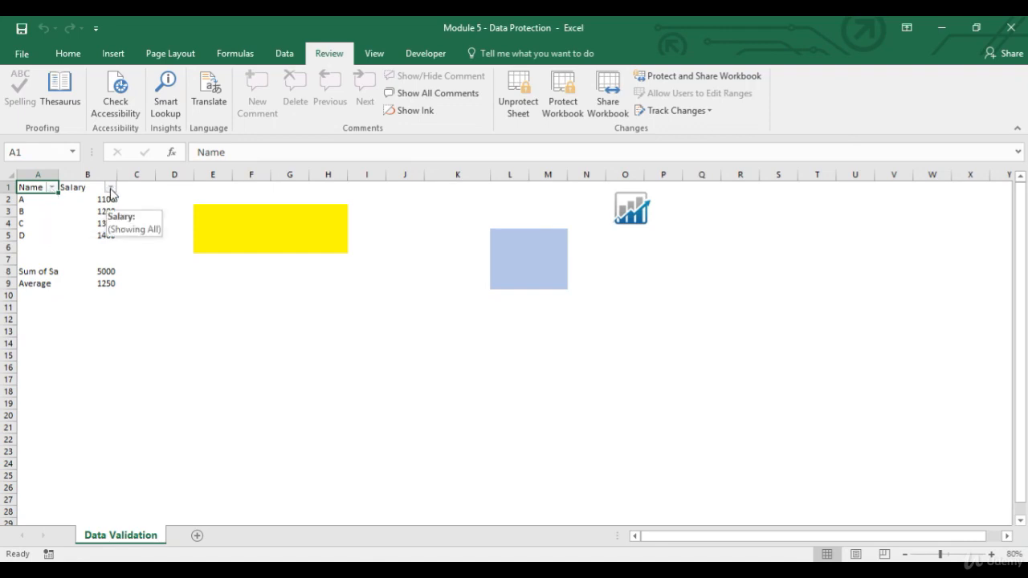
{"action": "double_click", "coordinate": [108, 238]}
{"action": "left_click", "coordinate": [522, 338]}
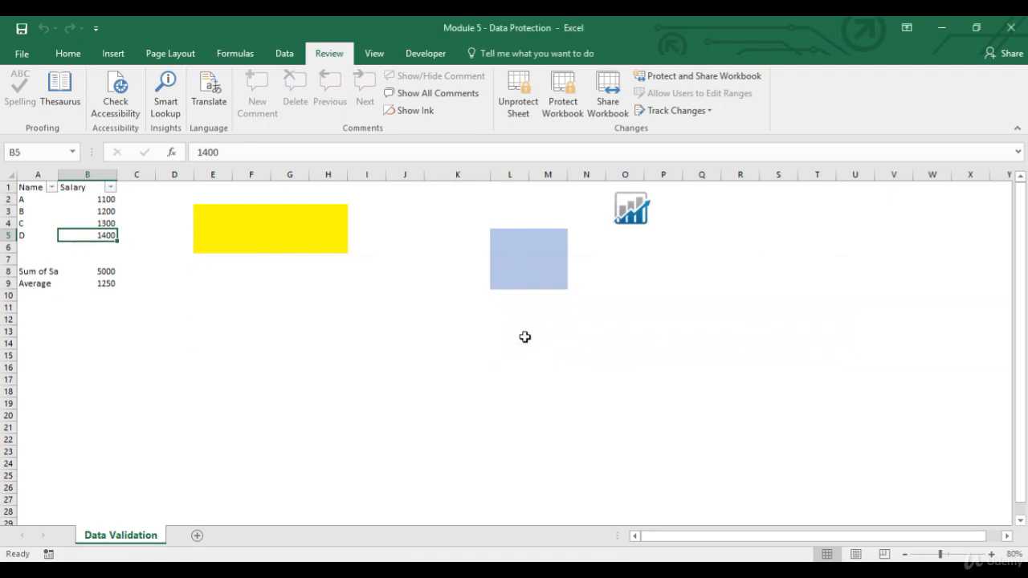
Unprotect the sheet and protect it again without a password, also allowing Sort and Use AutoFilter
{"action": "left_click", "coordinate": [529, 99]}
{"action": "left_click", "coordinate": [514, 100]}
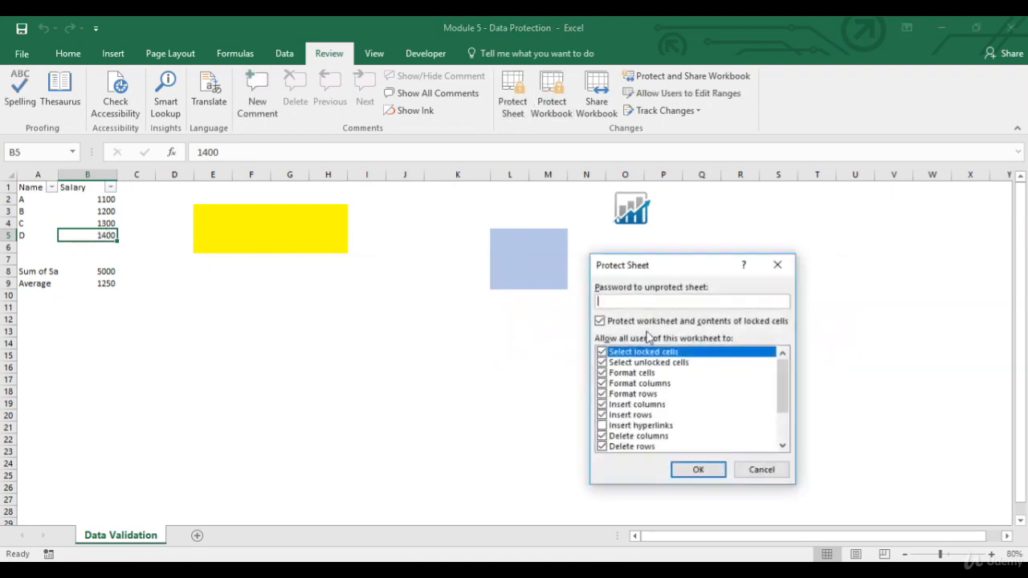
{"action": "scroll", "coordinate": [755, 377], "scroll_direction": "down", "scroll_amount": 2}
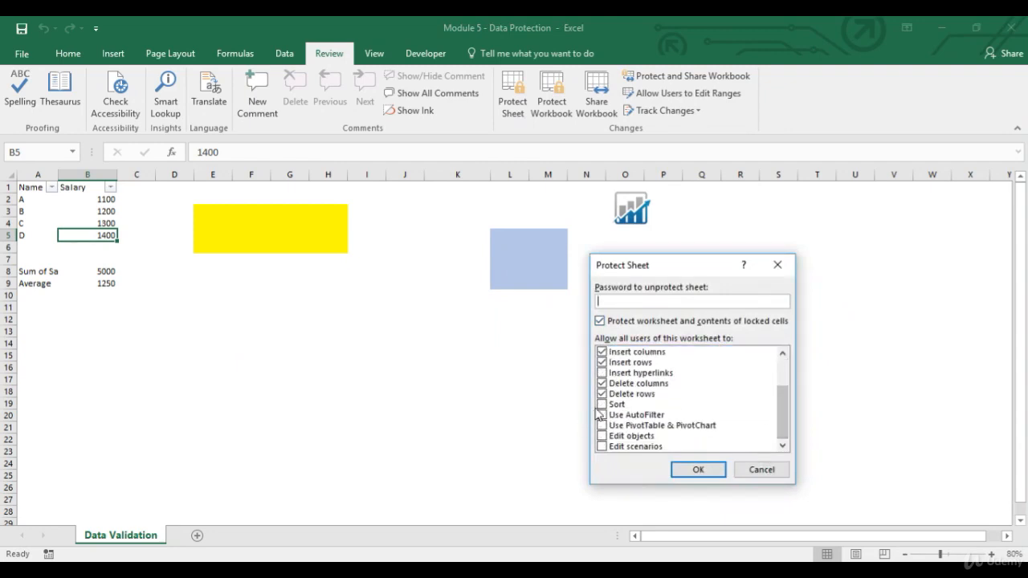
{"action": "left_click", "coordinate": [602, 404]}
{"action": "left_click", "coordinate": [602, 415]}
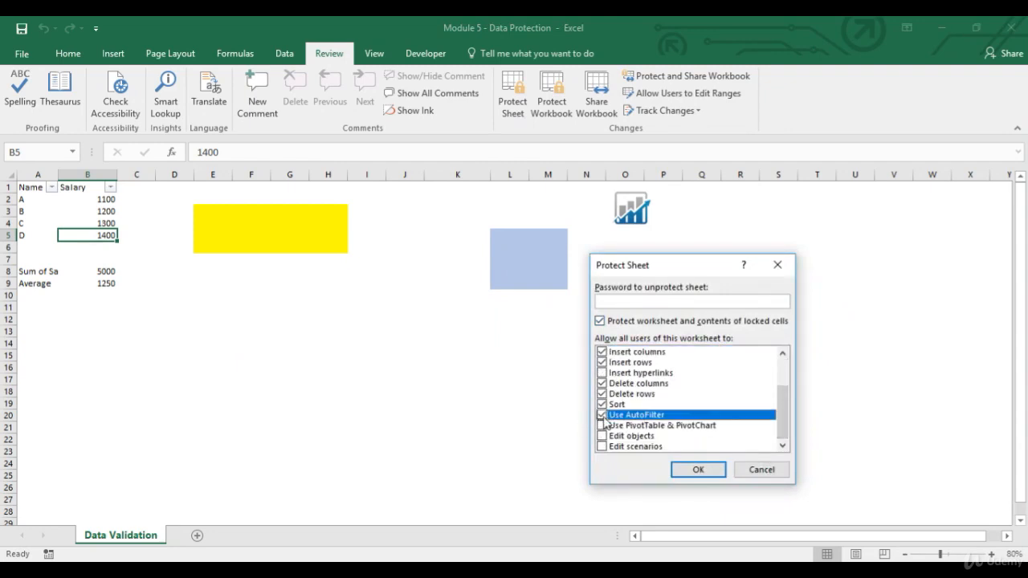
{"action": "left_click", "coordinate": [699, 470]}
Try to sort the Salary column from largest to smallest on the protected sheet
{"action": "left_click", "coordinate": [94, 188]}
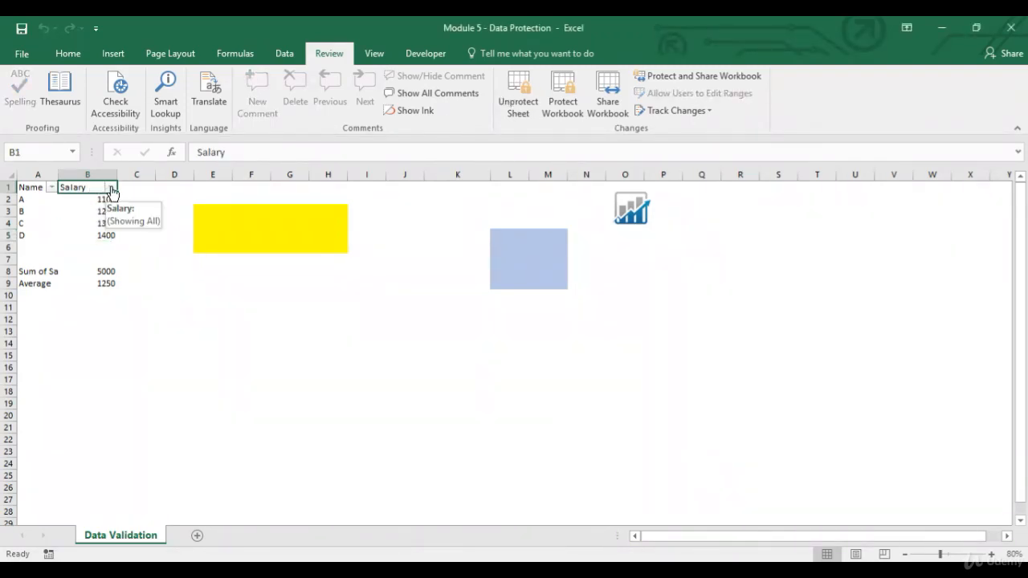
{"action": "left_click", "coordinate": [112, 188]}
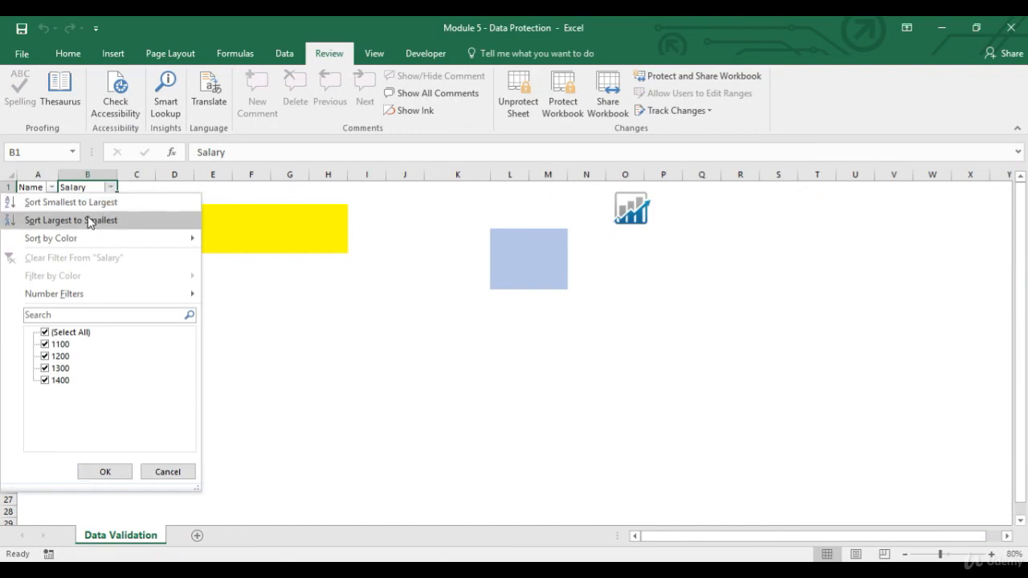
{"action": "left_click", "coordinate": [89, 221]}
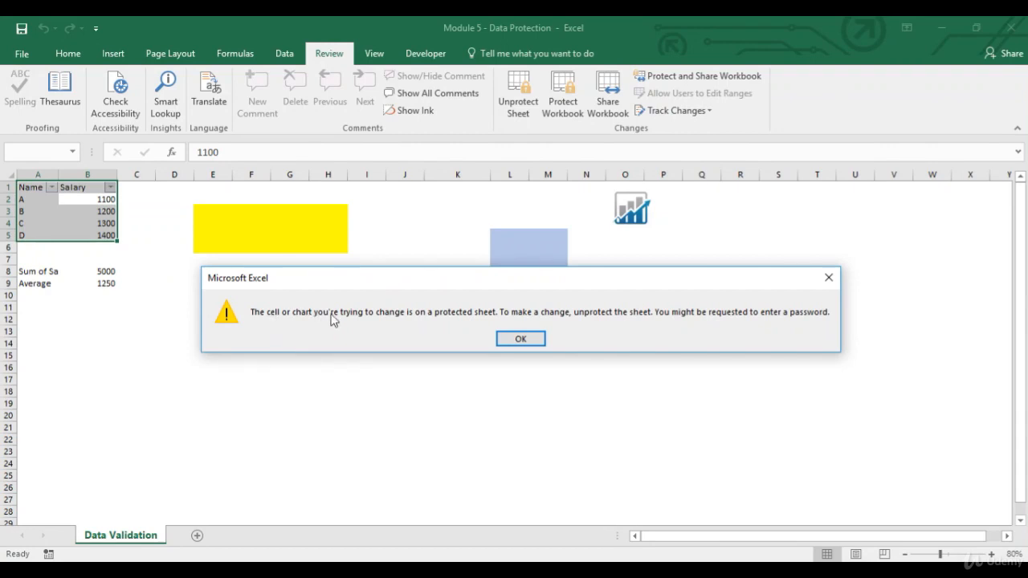
{"action": "left_click", "coordinate": [522, 338]}
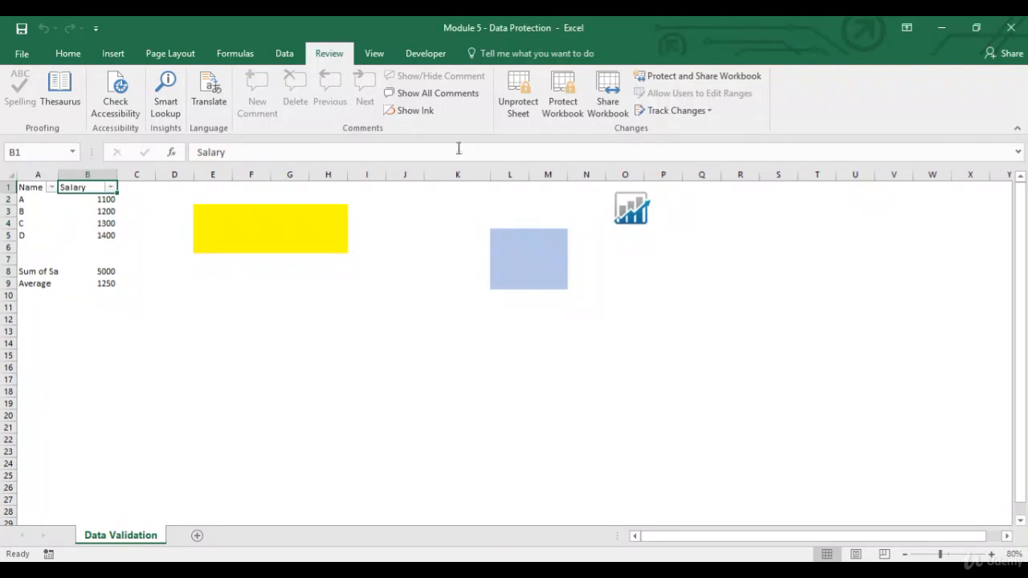
Unprotect the sheet and unlock the Name and Salary table cells A1:B5
{"action": "left_click", "coordinate": [518, 113]}
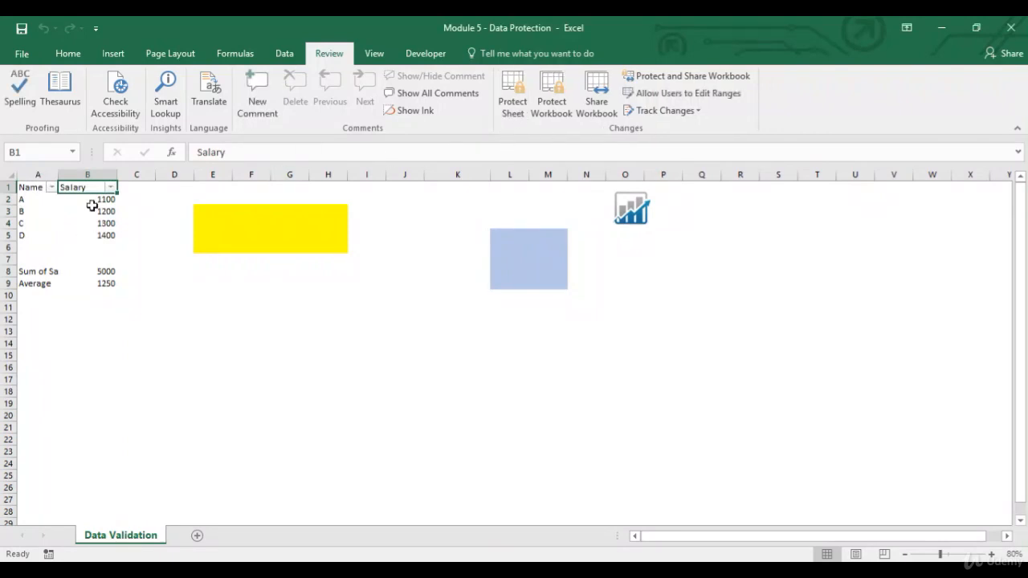
{"action": "left_click_drag", "start_coordinate": [32, 187], "coordinate": [76, 231]}
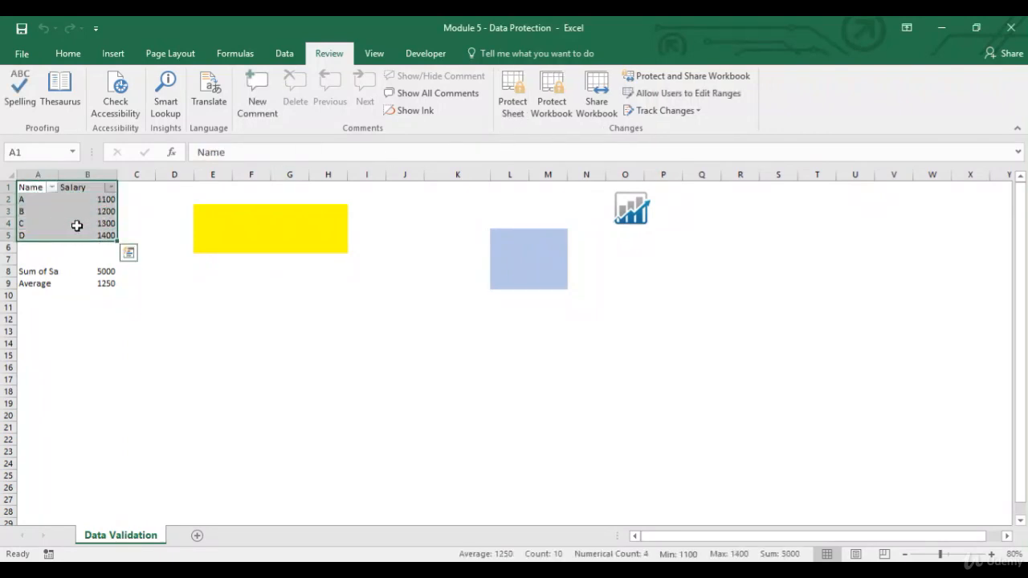
{"action": "right_click", "coordinate": [78, 227]}
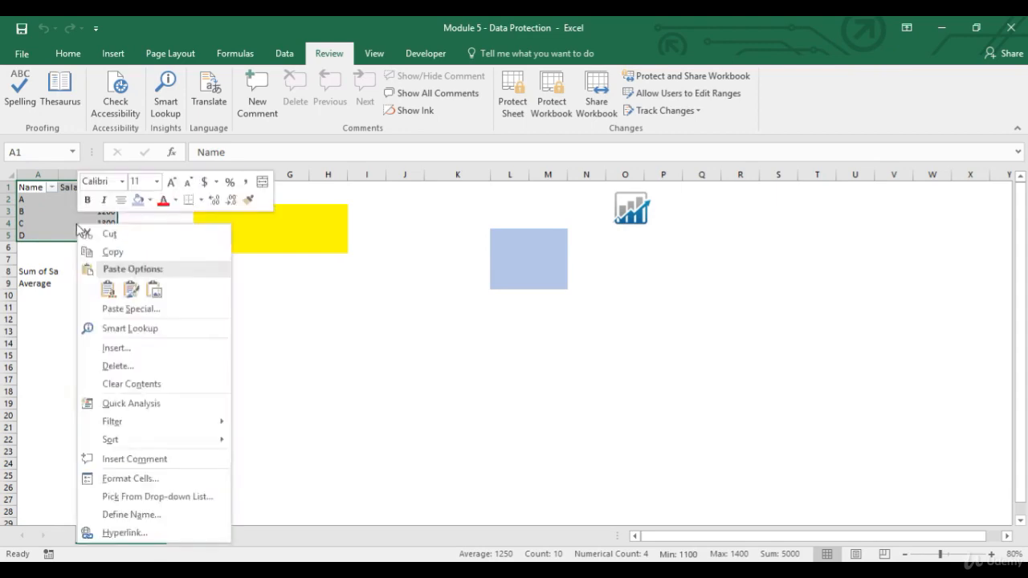
{"action": "left_click", "coordinate": [131, 479]}
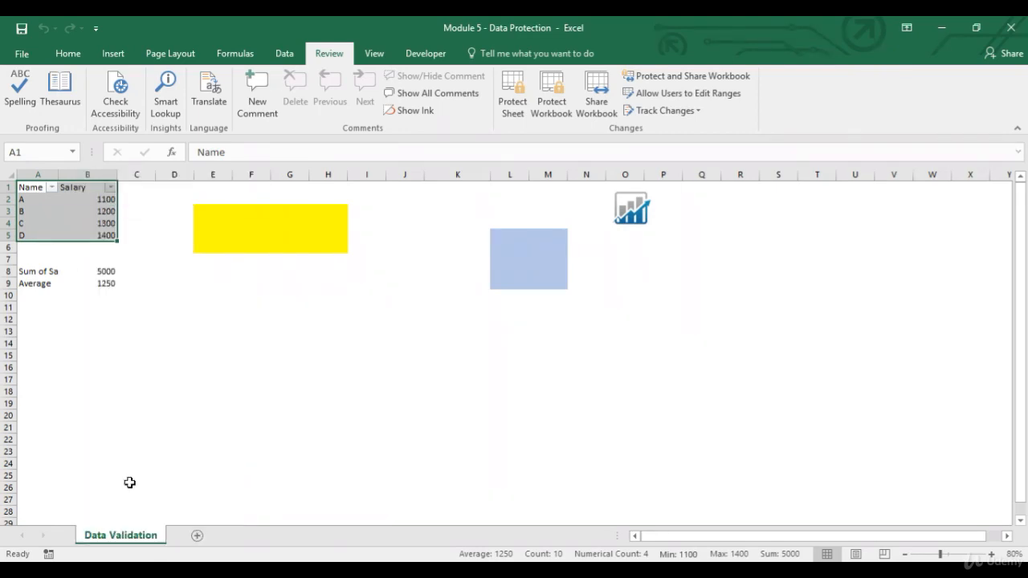
{"action": "left_click", "coordinate": [23, 266]}
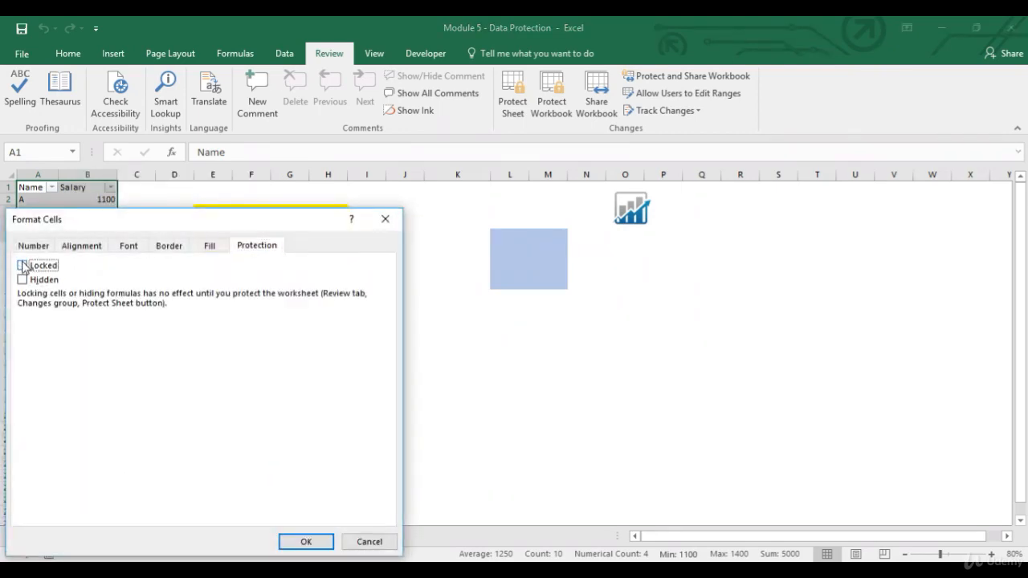
{"action": "left_click", "coordinate": [296, 541]}
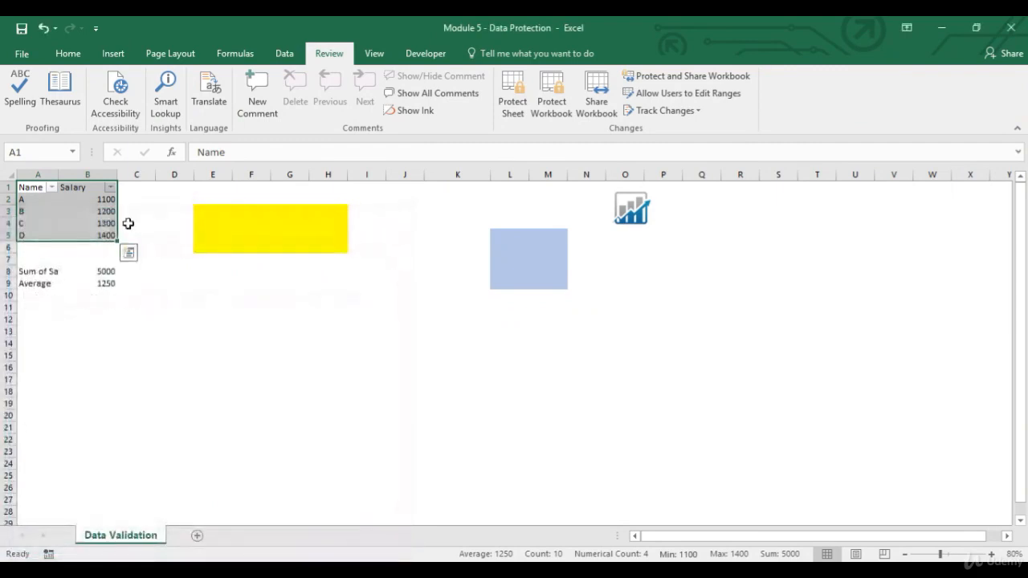
{"action": "left_click", "coordinate": [33, 188]}
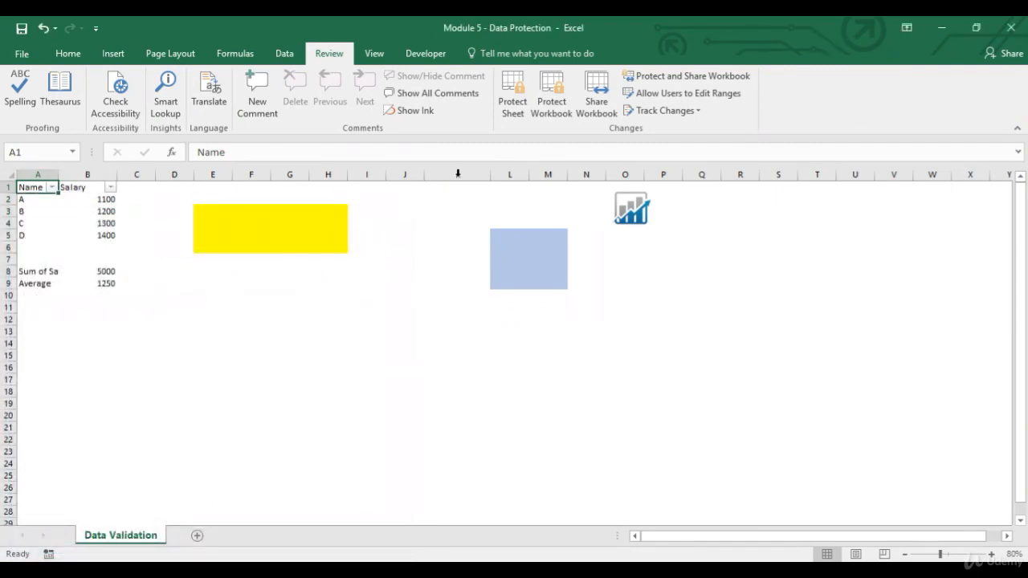
Protect the sheet again without a password and sort the Salary column from largest to smallest
{"action": "left_click", "coordinate": [521, 104]}
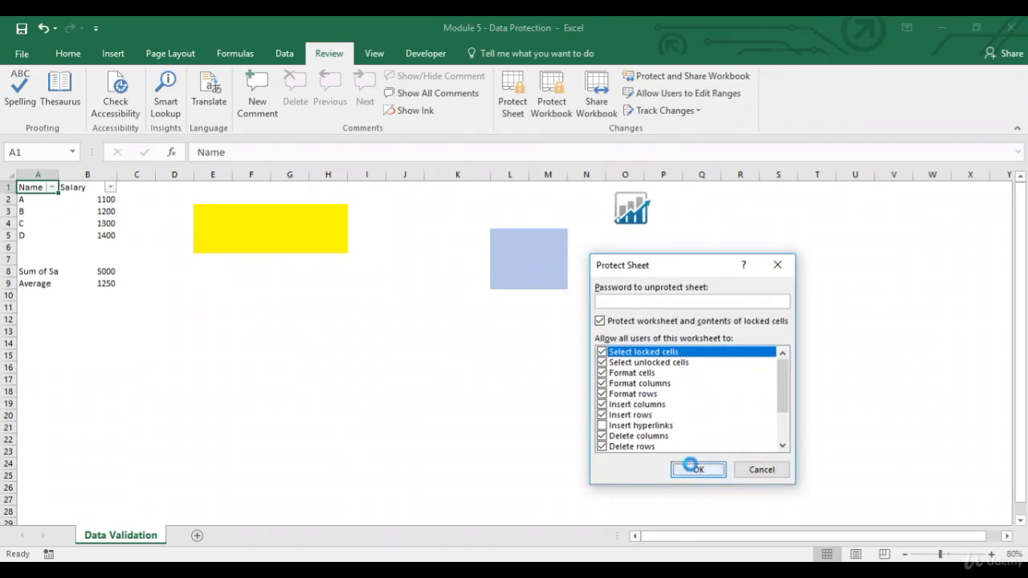
{"action": "left_click", "coordinate": [697, 469]}
{"action": "left_click", "coordinate": [92, 187]}
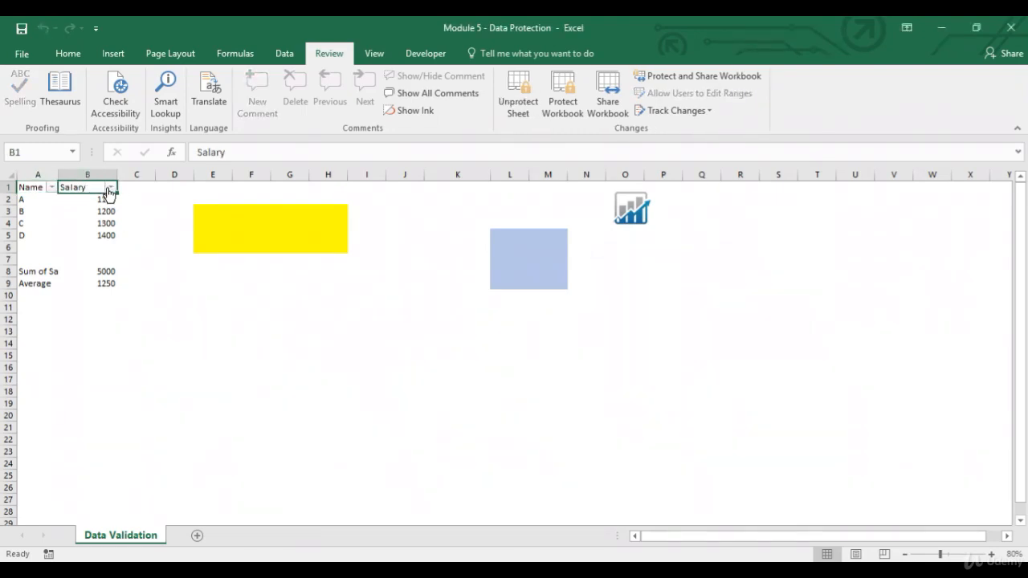
{"action": "left_click", "coordinate": [110, 187]}
{"action": "left_click", "coordinate": [88, 215]}
Sort the Name column from Z to A, restore it to A to Z, and unprotect the sheet
{"action": "left_click", "coordinate": [51, 187]}
{"action": "left_click", "coordinate": [48, 220]}
{"action": "left_click", "coordinate": [51, 187]}
{"action": "left_click", "coordinate": [52, 202]}
{"action": "left_click", "coordinate": [518, 101]}
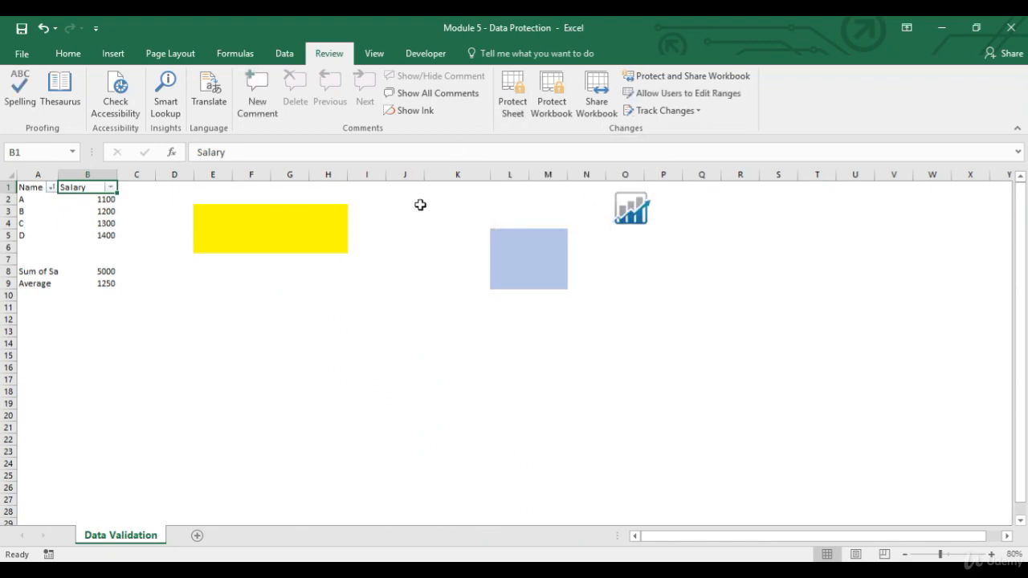
{"action": "left_click", "coordinate": [514, 108]}
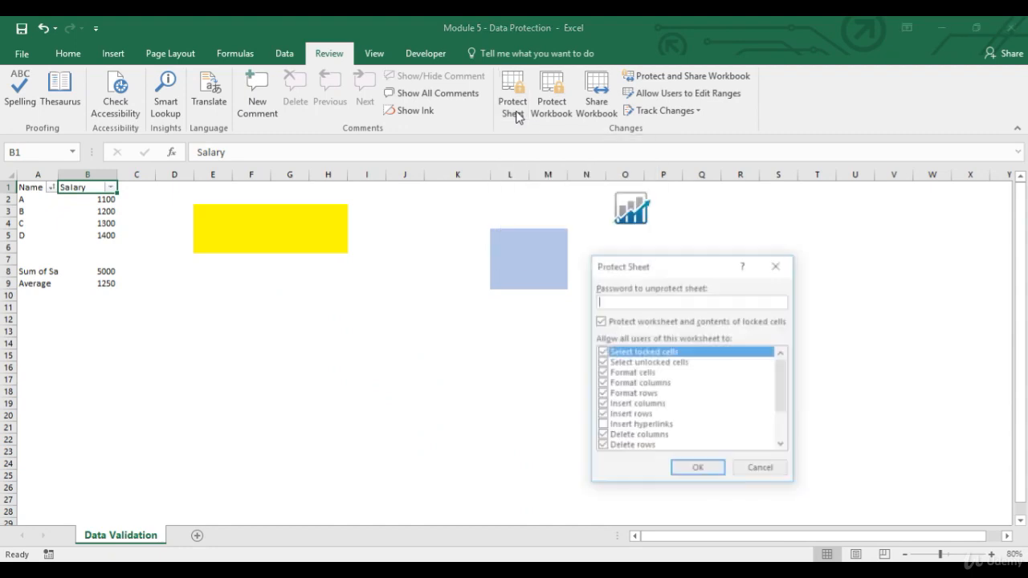
{"action": "left_click_drag", "start_coordinate": [784, 385], "coordinate": [781, 432]}
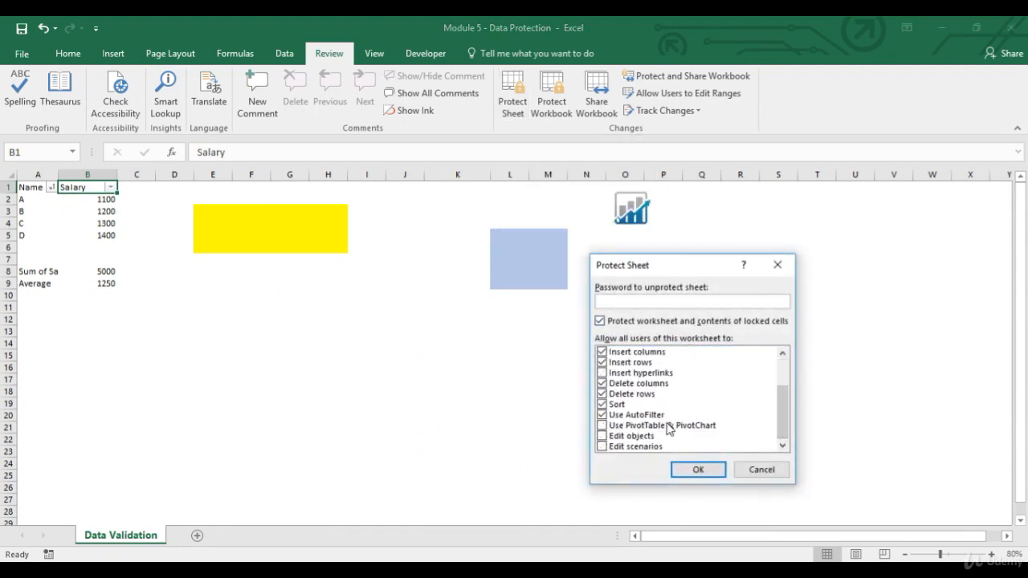
{"action": "left_click", "coordinate": [604, 427]}
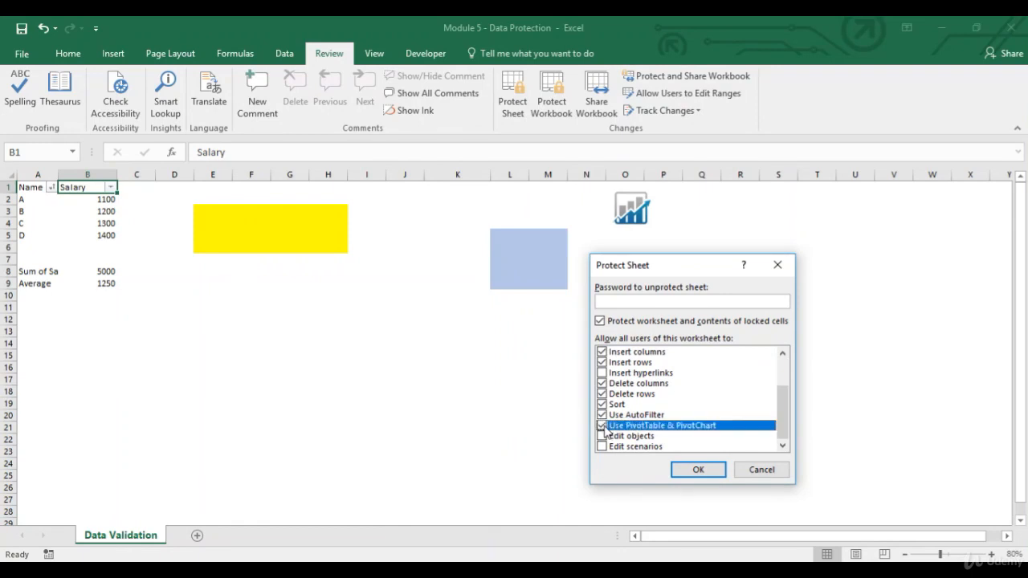
{"action": "left_click", "coordinate": [760, 471]}
Insert a PivotTable from the Name and Salary table A1:B5 on a new worksheet
{"action": "left_click_drag", "start_coordinate": [37, 190], "coordinate": [98, 233]}
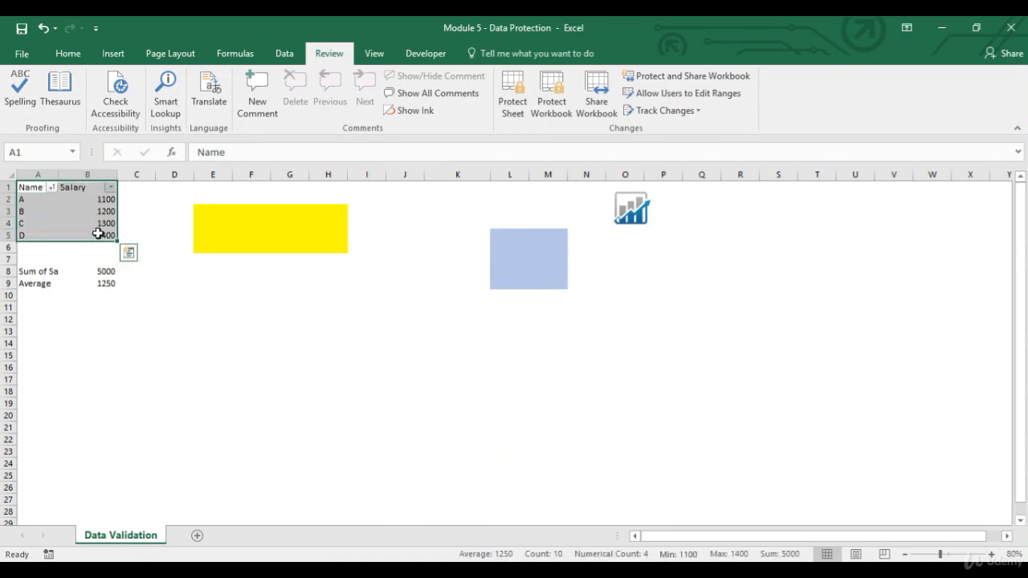
{"action": "left_click", "coordinate": [112, 58]}
{"action": "left_click", "coordinate": [34, 93]}
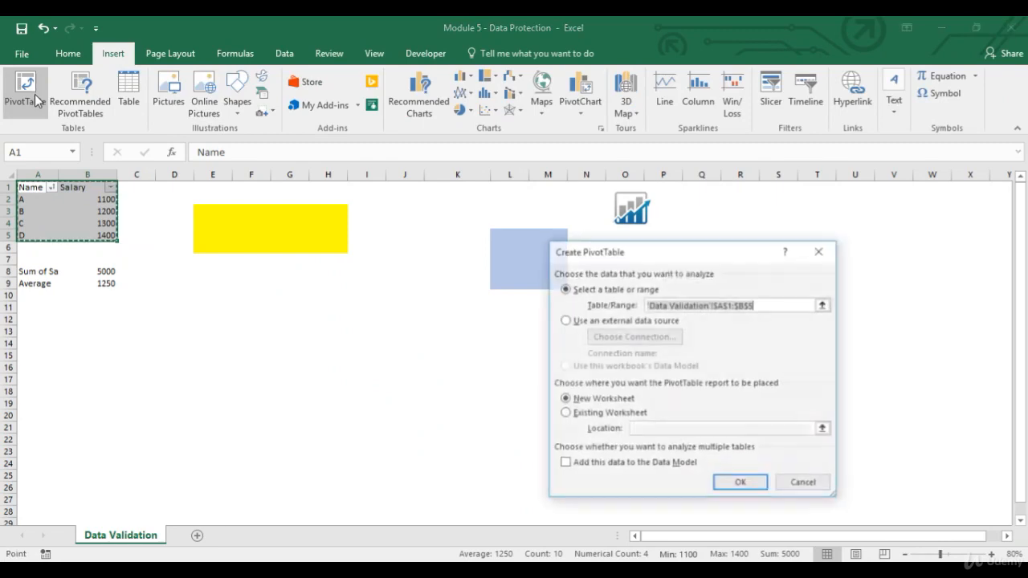
{"action": "left_click", "coordinate": [745, 482]}
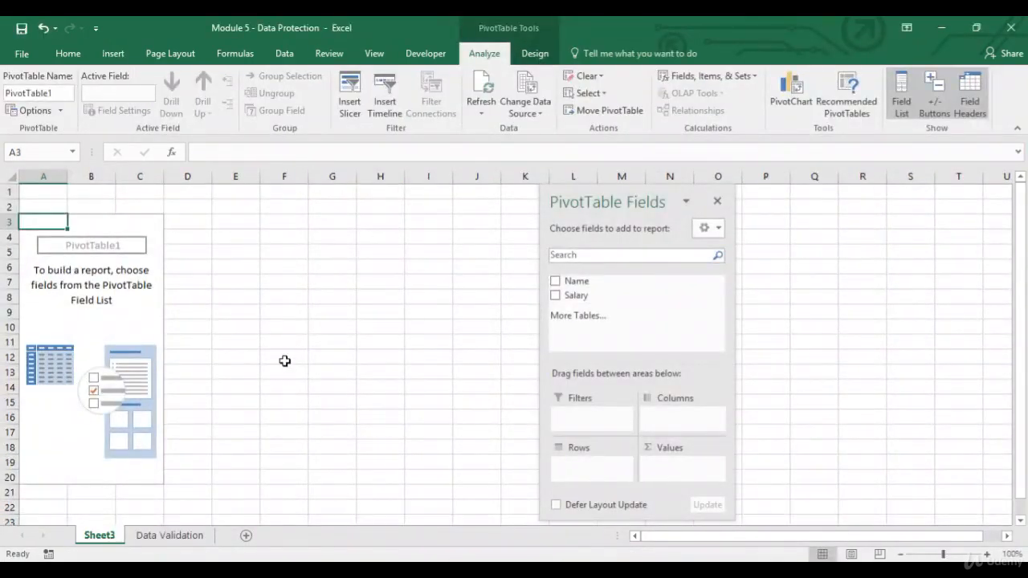
{"action": "left_click", "coordinate": [159, 545]}
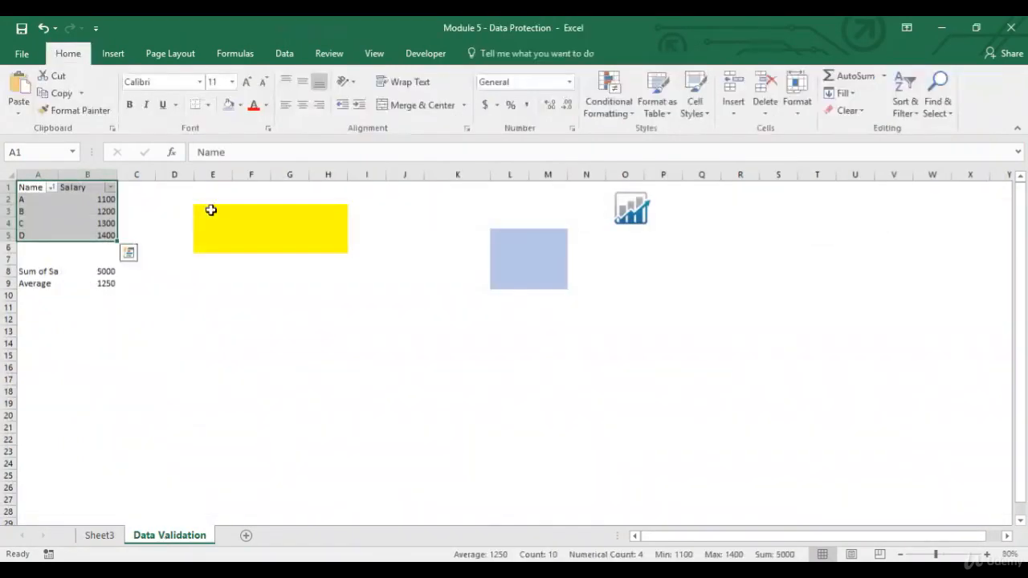
{"action": "key", "text": "Right"}
{"action": "left_click", "coordinate": [284, 54]}
Protect the PivotTable sheet Sheet3 without a password, also allowing Use PivotTable & PivotChart
{"action": "left_click", "coordinate": [330, 54]}
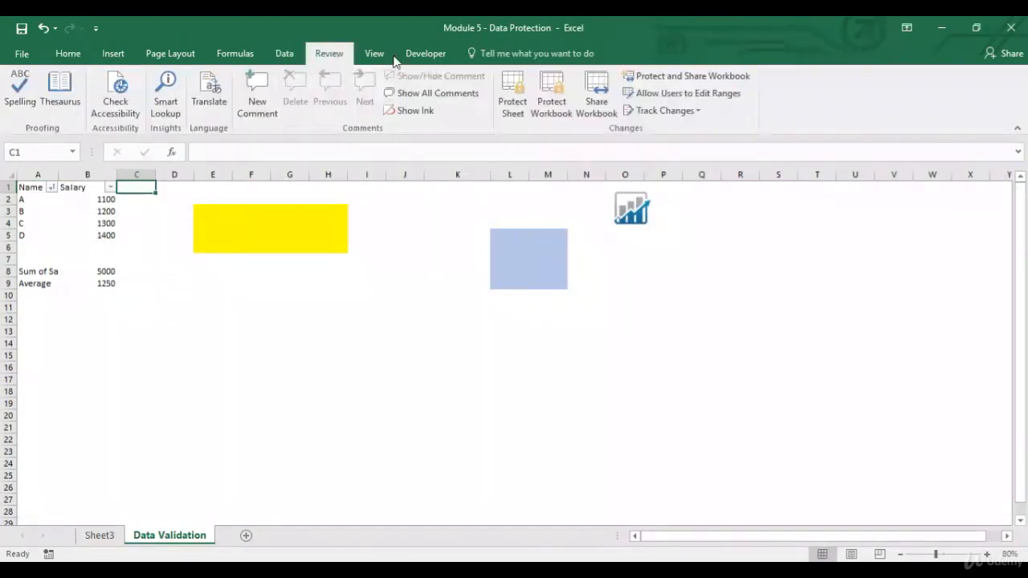
{"action": "left_click", "coordinate": [106, 535]}
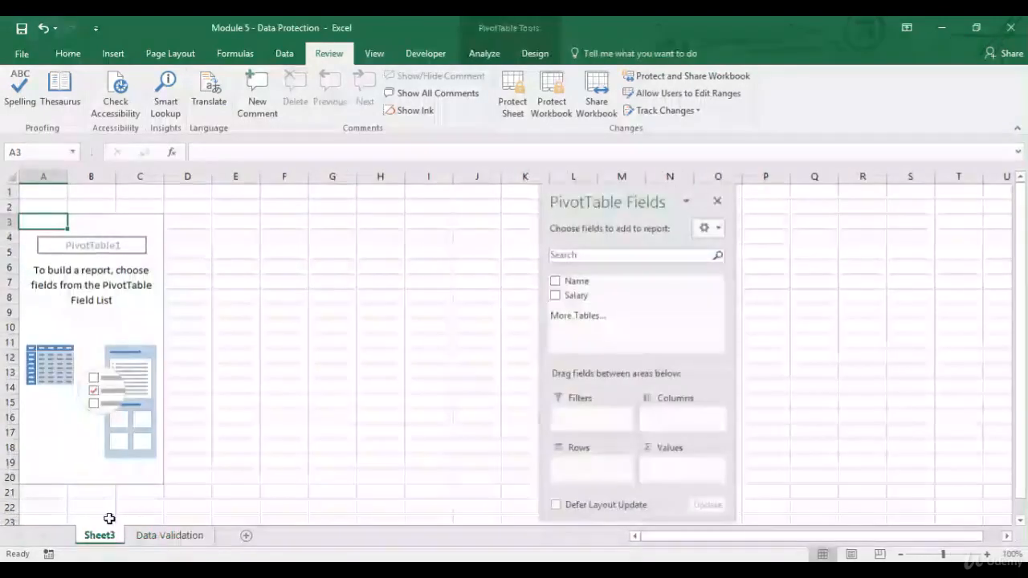
{"action": "left_click", "coordinate": [514, 105]}
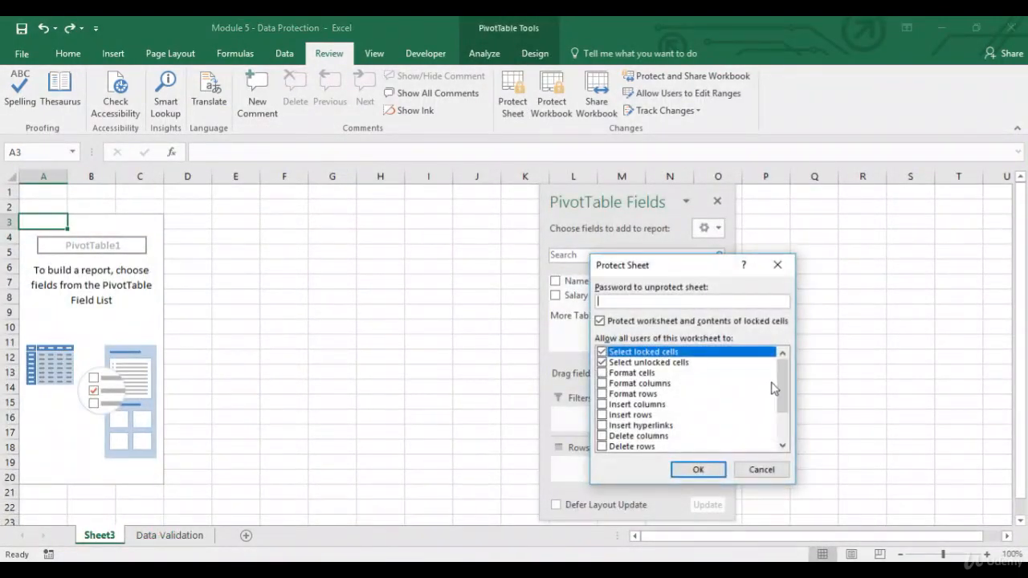
{"action": "left_click_drag", "start_coordinate": [781, 389], "coordinate": [780, 414]}
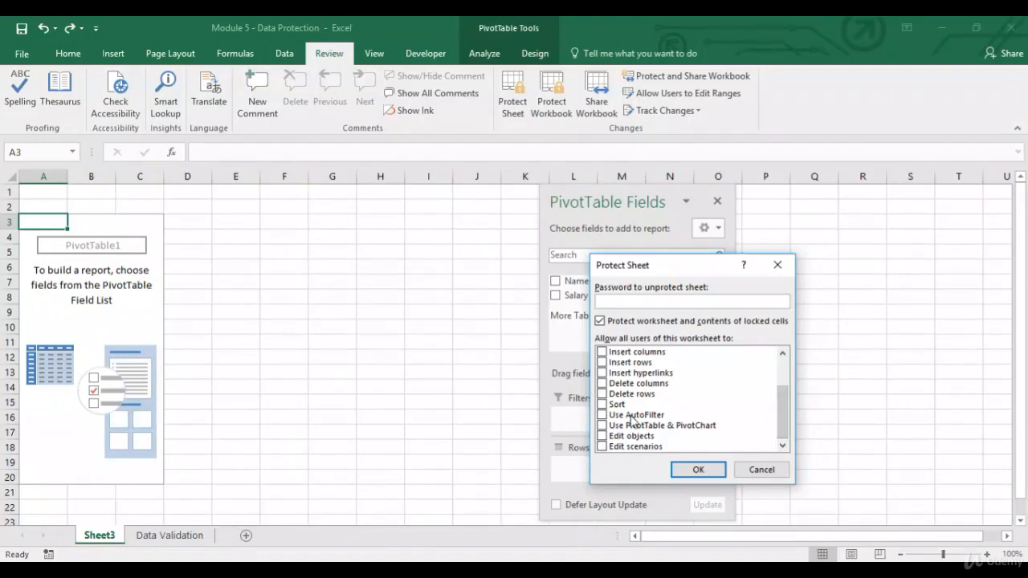
{"action": "left_click", "coordinate": [602, 425]}
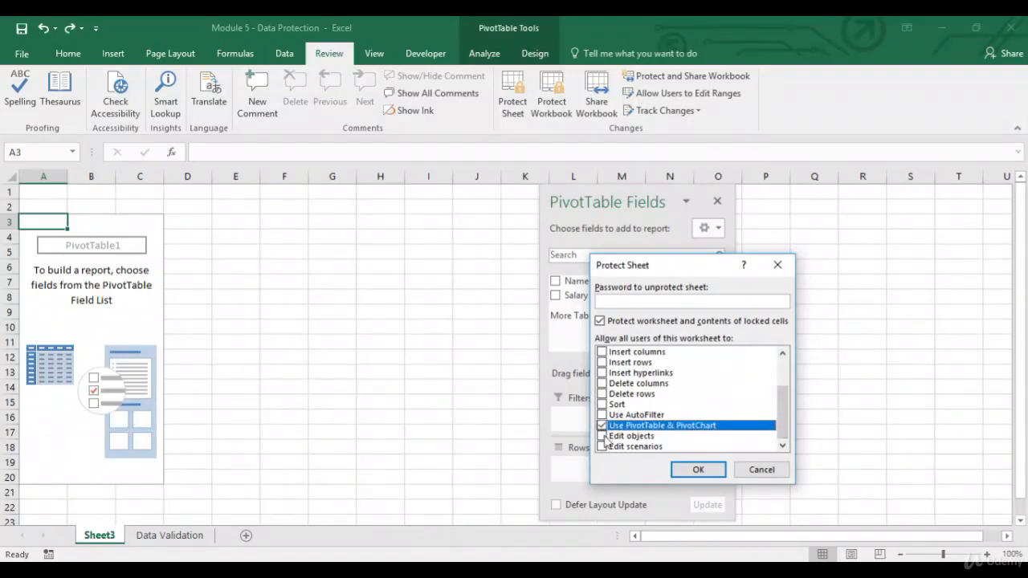
{"action": "left_click", "coordinate": [700, 471]}
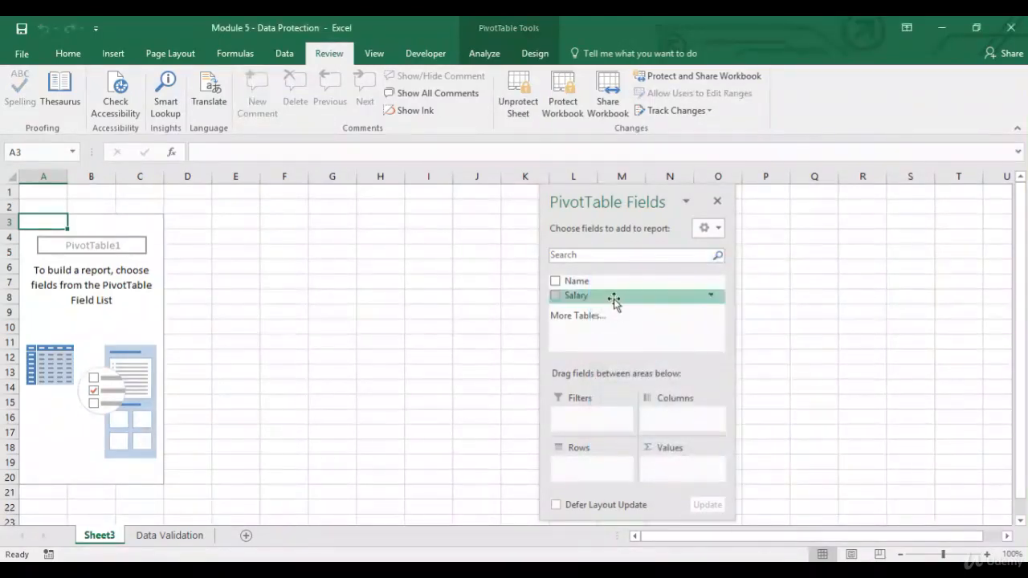
Build the PivotTable on the protected sheet with Name as rows and Sum of Salary as values
{"action": "left_click_drag", "start_coordinate": [576, 282], "coordinate": [592, 470]}
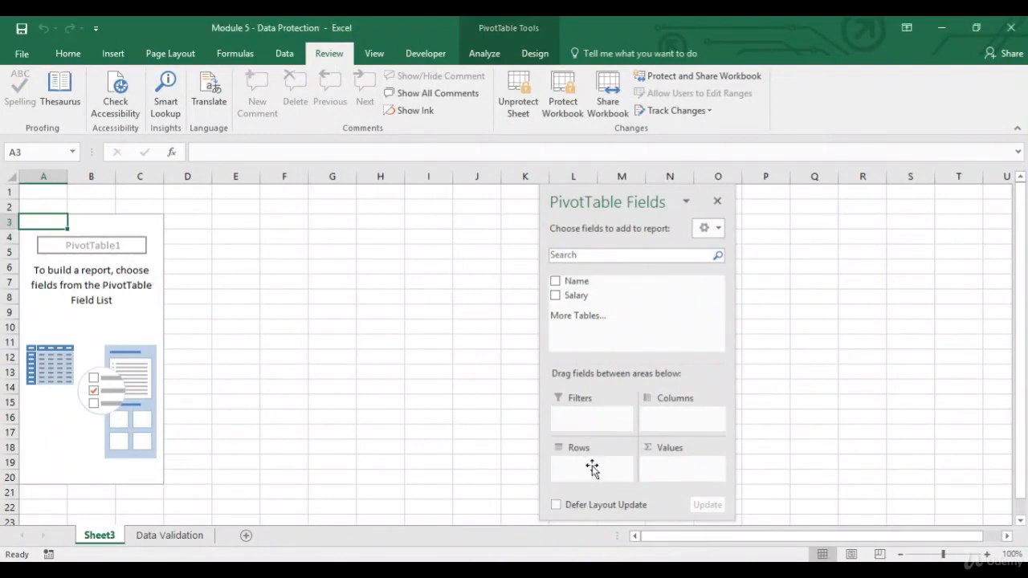
{"action": "left_click_drag", "start_coordinate": [594, 296], "coordinate": [670, 473]}
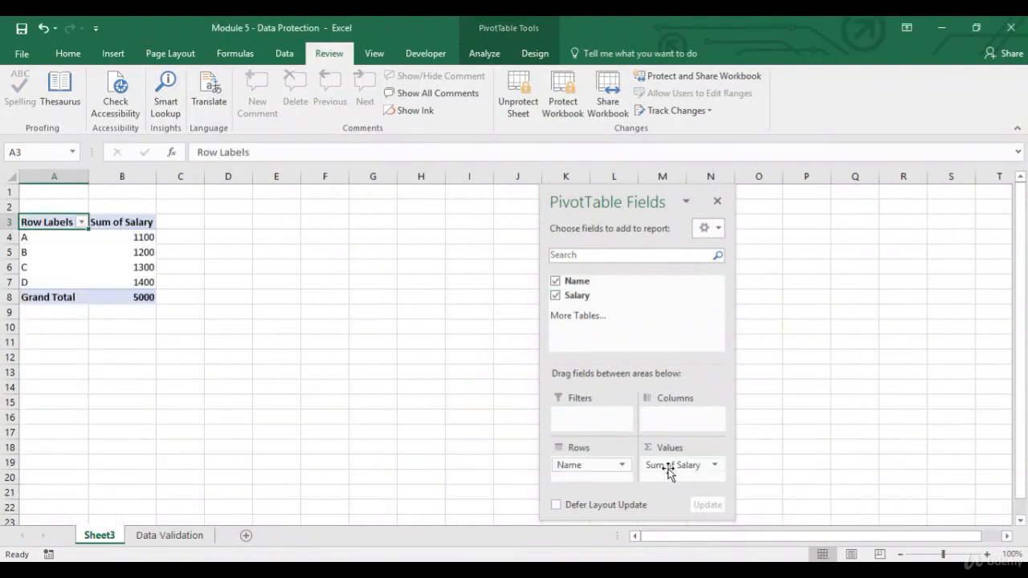
Explore the Count, Average and Max summary options in the Salary value field settings without applying any
{"action": "left_click", "coordinate": [680, 469]}
{"action": "left_click", "coordinate": [690, 448]}
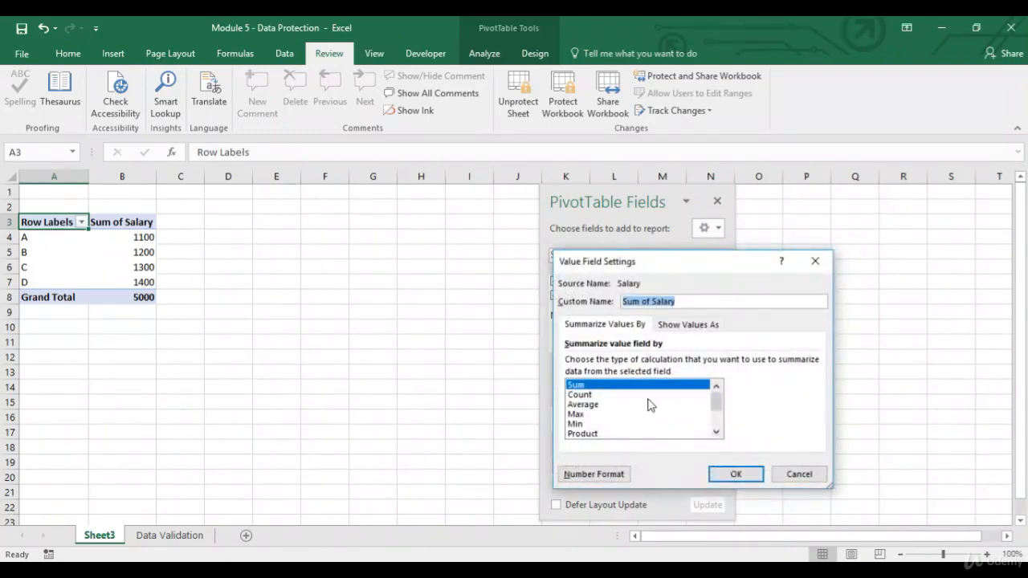
{"action": "left_click", "coordinate": [605, 395]}
{"action": "left_click", "coordinate": [598, 405]}
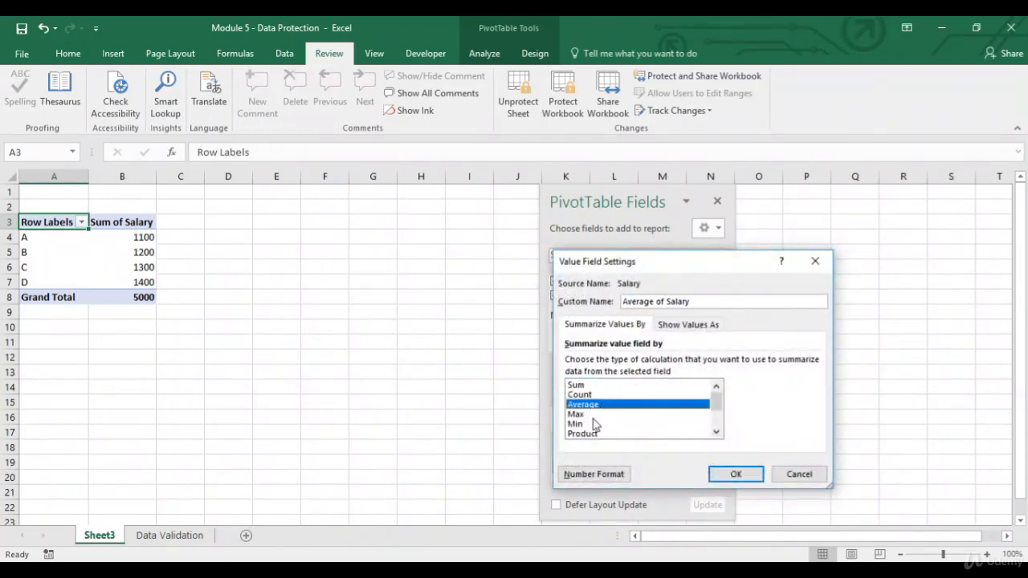
{"action": "left_click", "coordinate": [593, 414]}
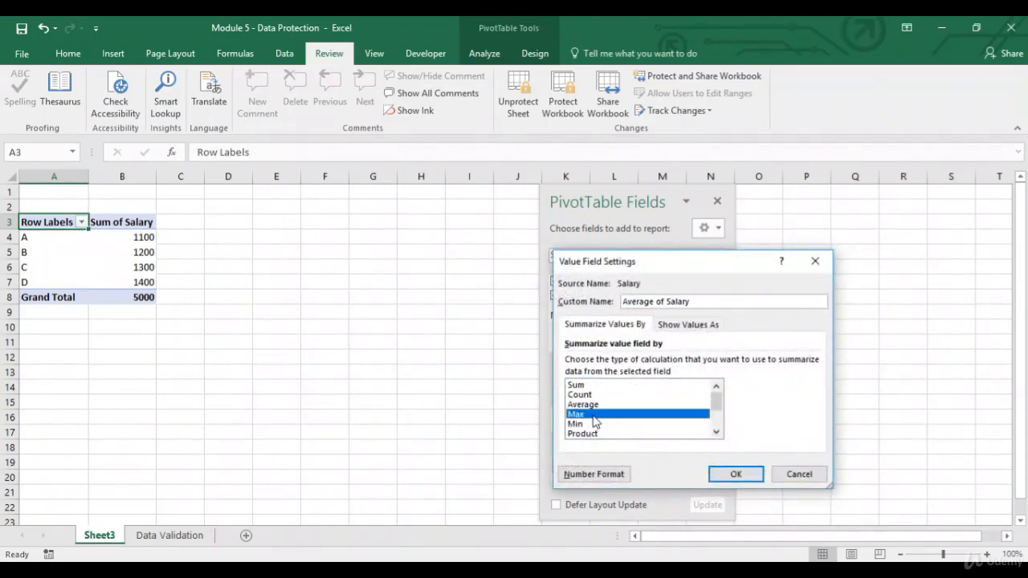
{"action": "left_click", "coordinate": [594, 479]}
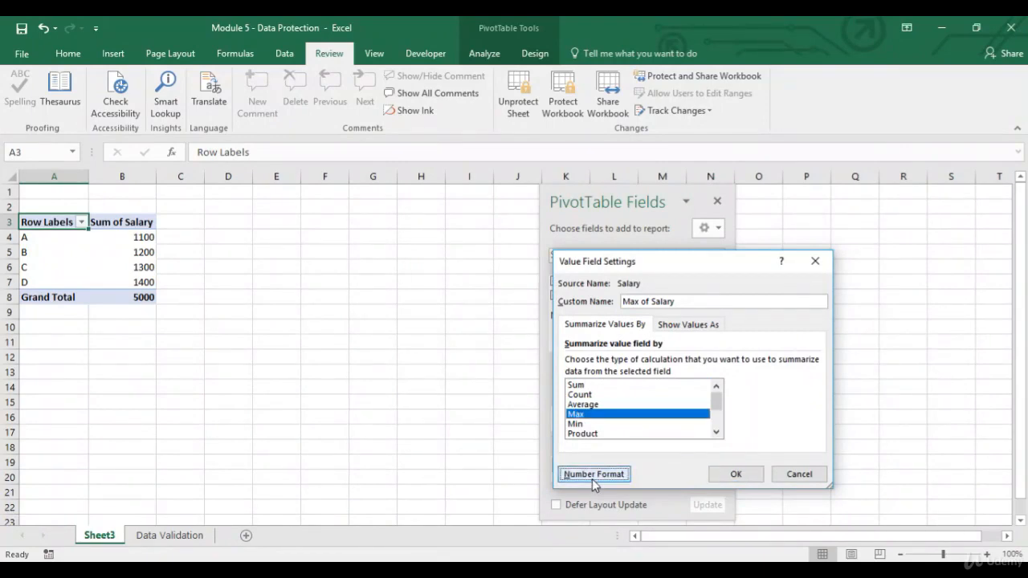
{"action": "left_click", "coordinate": [810, 478]}
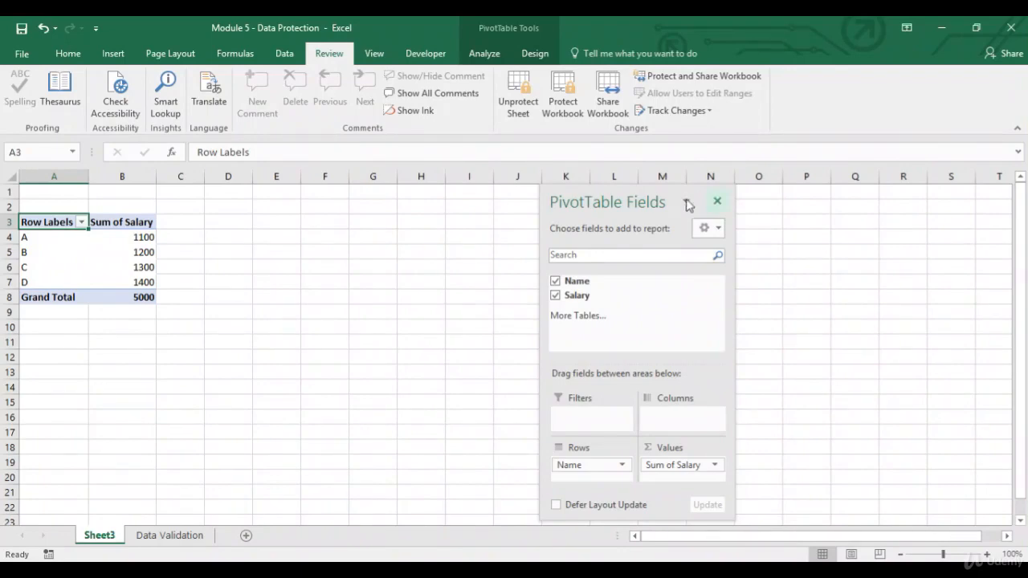
Protect the Data Validation sheet without a password and try to delete the SUM formula in cell B8
{"action": "left_click", "coordinate": [171, 538]}
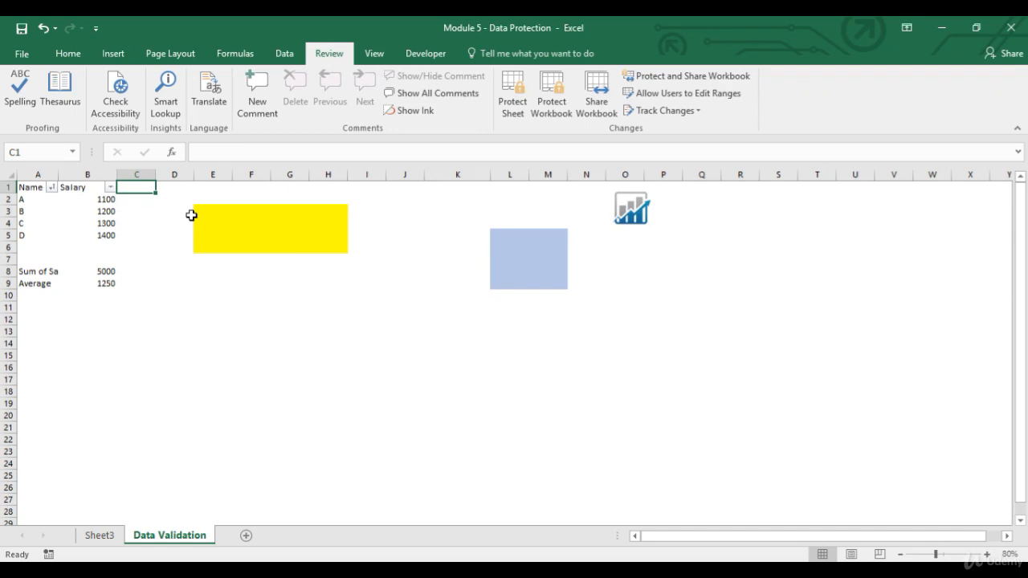
{"action": "left_click", "coordinate": [109, 271]}
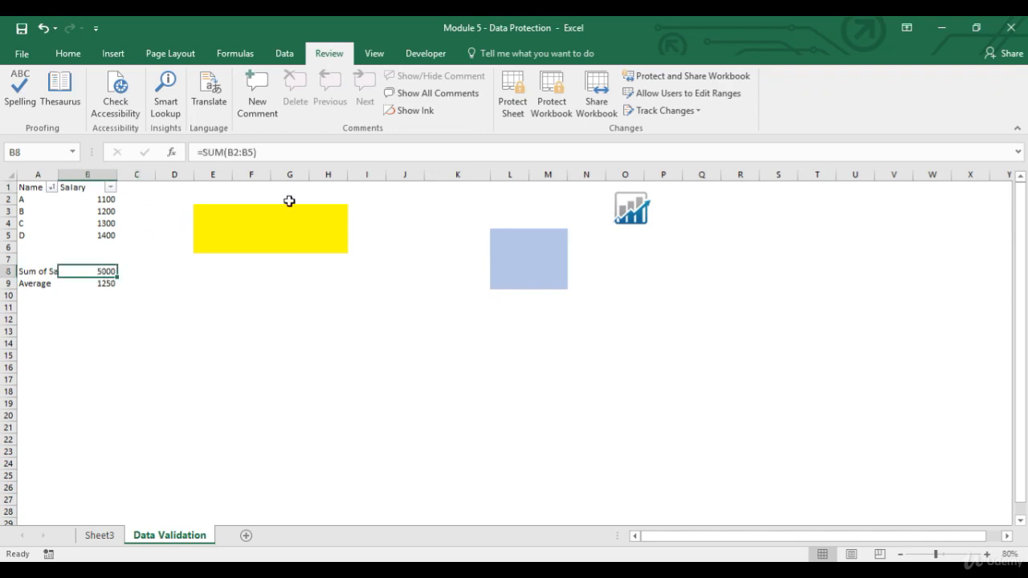
{"action": "left_click", "coordinate": [512, 113]}
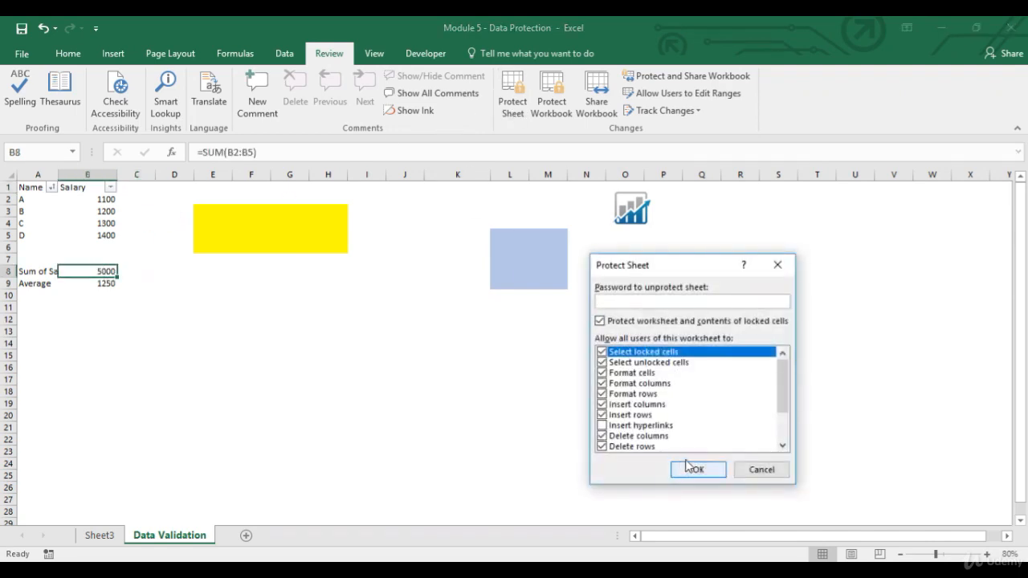
{"action": "left_click", "coordinate": [695, 470]}
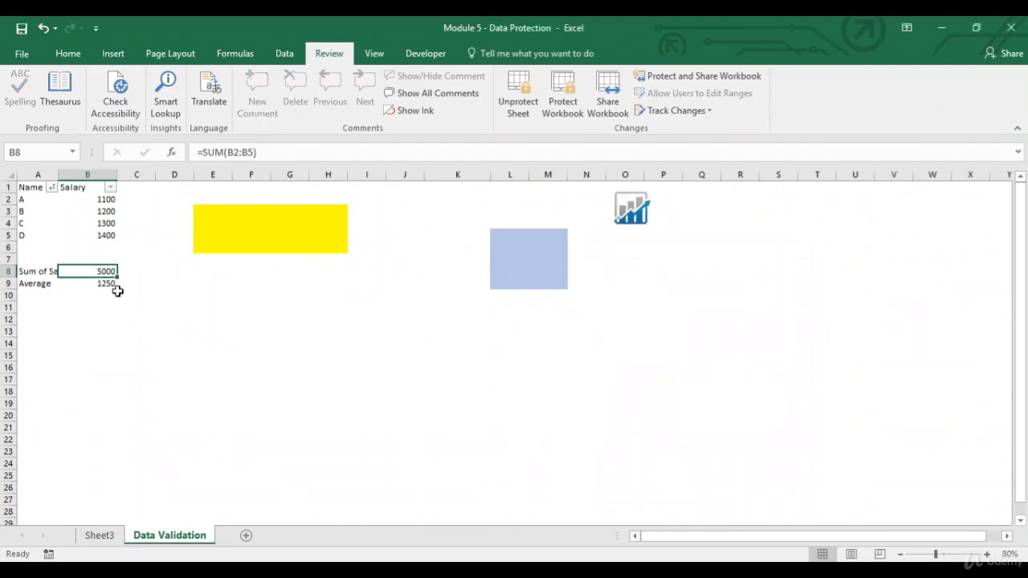
{"action": "key", "text": "Delete"}
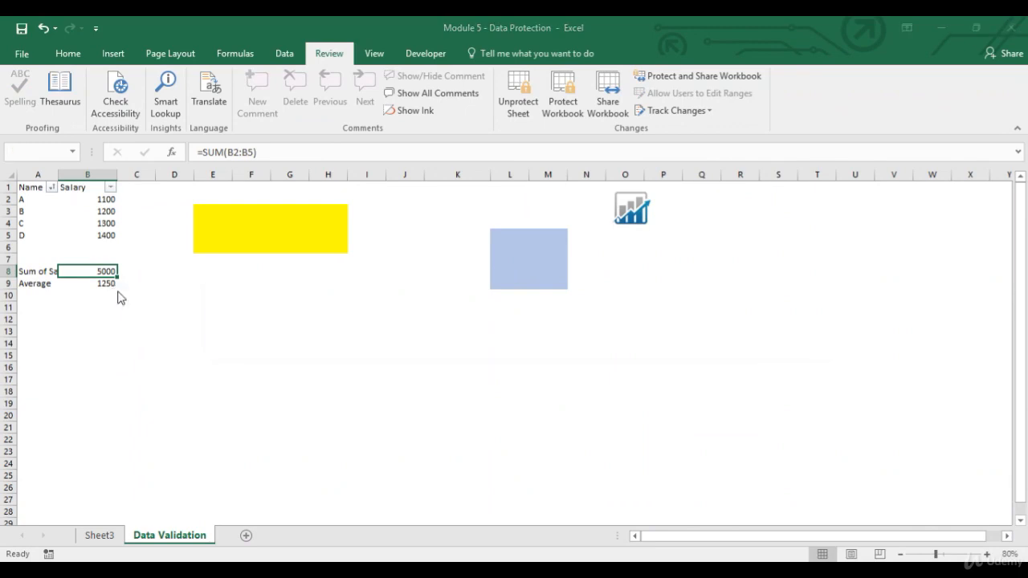
{"action": "left_click", "coordinate": [521, 339]}
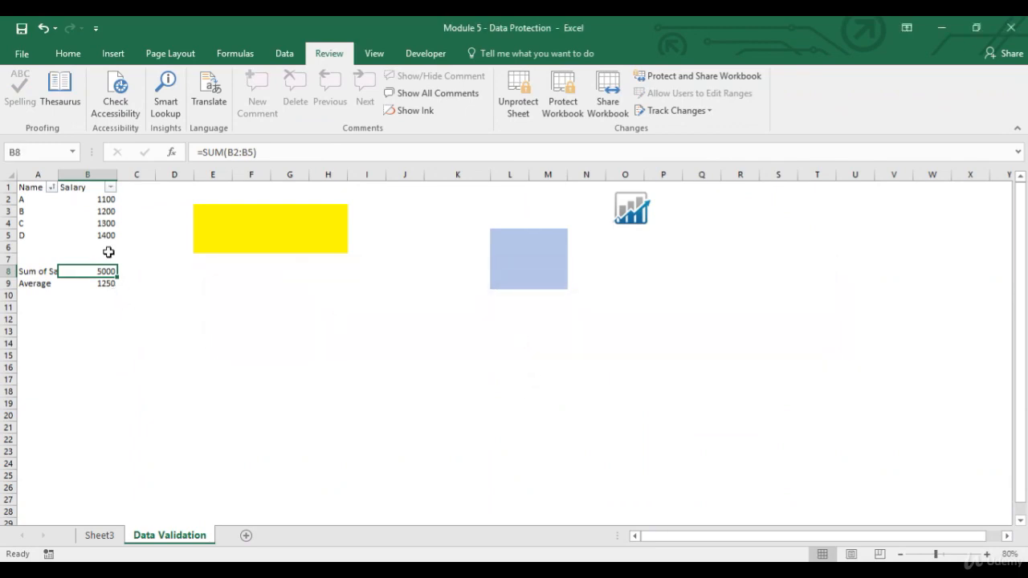
Set the salary of A in unlocked cell B2 to 1200 on the protected sheet
{"action": "left_click", "coordinate": [100, 199]}
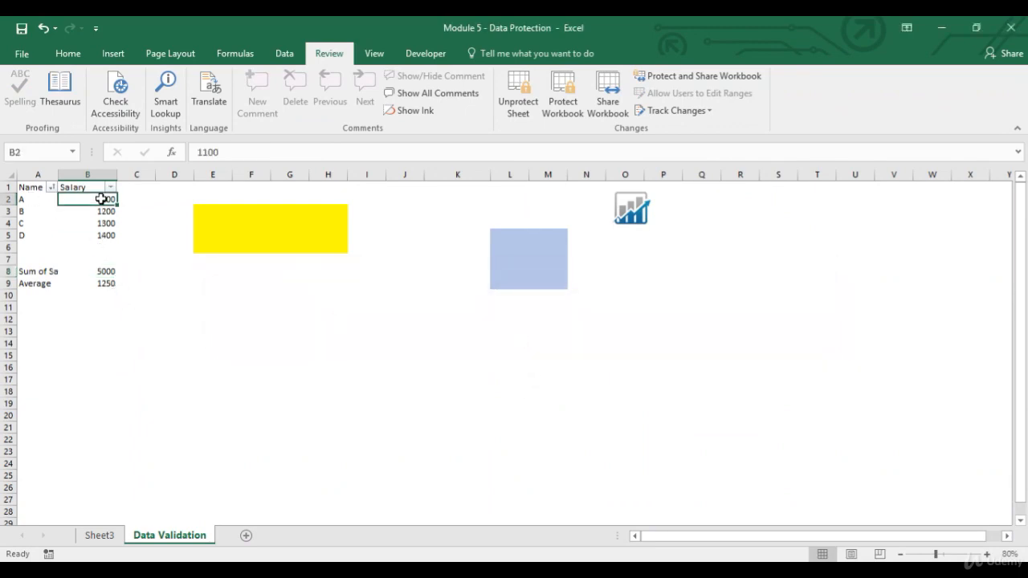
{"action": "left_click", "coordinate": [97, 212]}
{"action": "left_click", "coordinate": [93, 223]}
{"action": "left_click", "coordinate": [93, 234]}
{"action": "left_click", "coordinate": [97, 198]}
{"action": "type", "text": "12"}
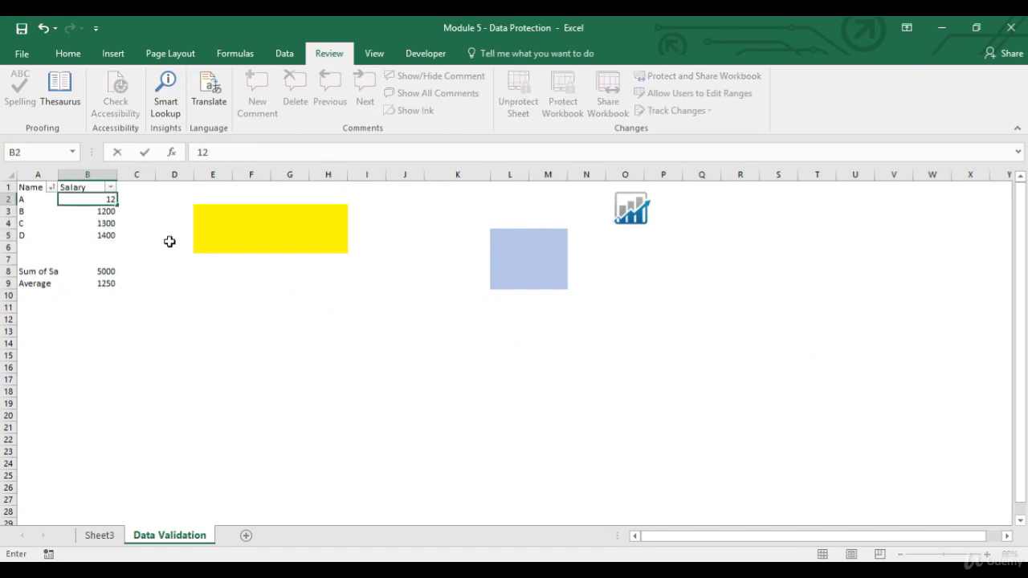
{"action": "type", "text": "00"}
{"action": "key", "text": "Return"}
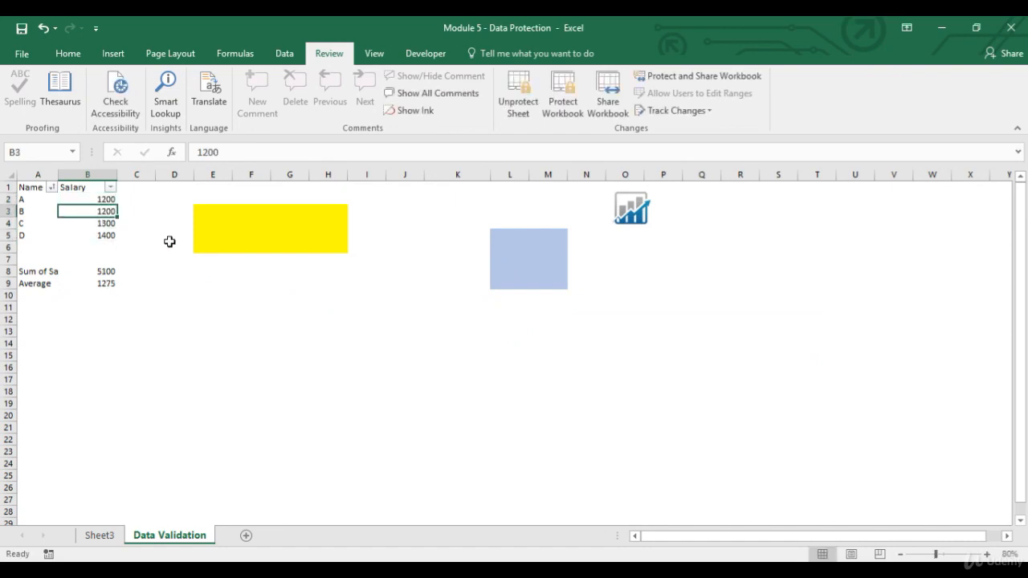
Examine the SUM and AVERAGE formulas in B8:B9 and their source salaries in B2:B5
{"action": "left_click_drag", "start_coordinate": [106, 271], "coordinate": [105, 283]}
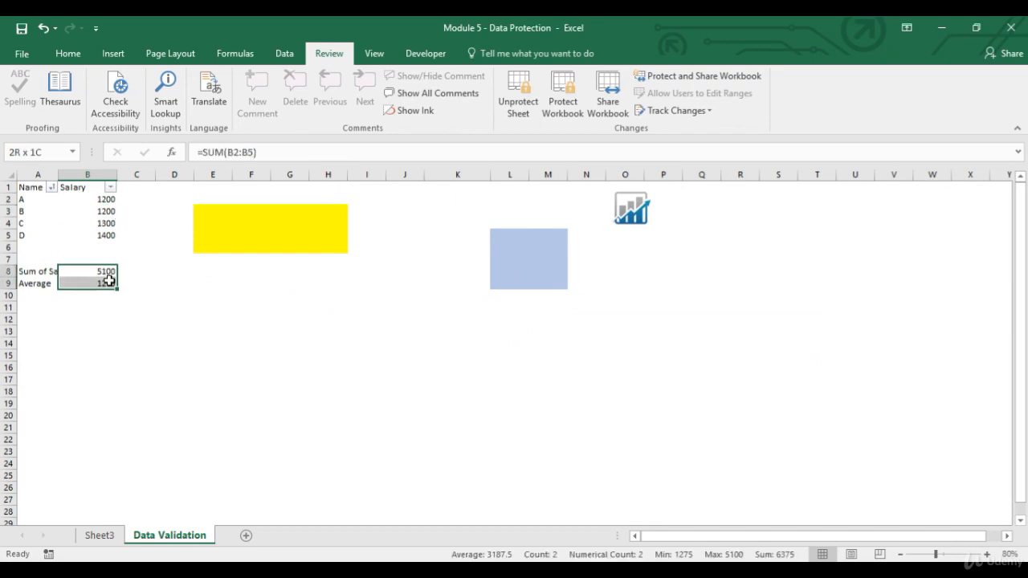
{"action": "left_click", "coordinate": [105, 273]}
{"action": "left_click", "coordinate": [105, 284]}
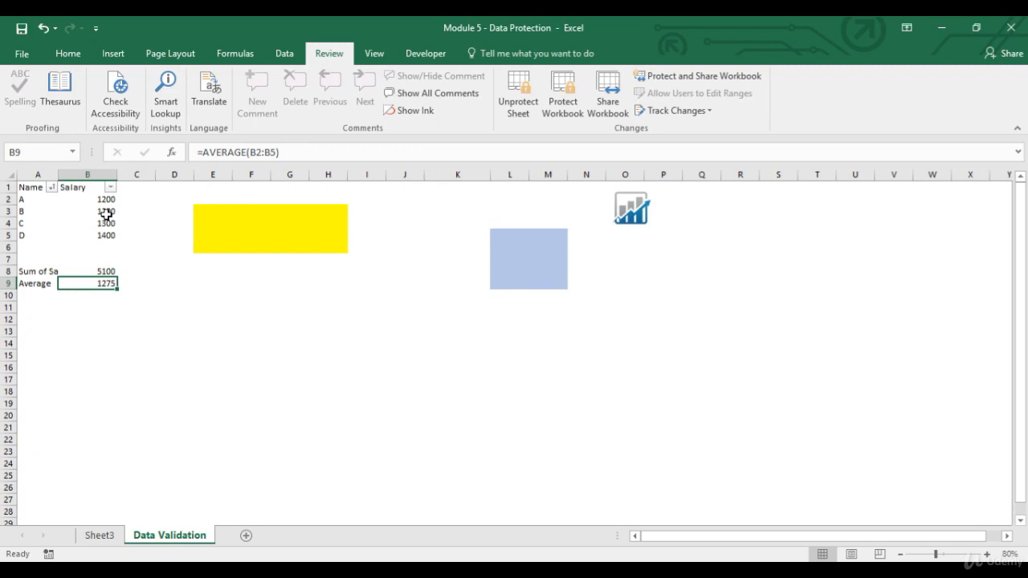
{"action": "left_click_drag", "start_coordinate": [103, 200], "coordinate": [103, 236]}
{"action": "left_click_drag", "start_coordinate": [93, 271], "coordinate": [89, 279]}
{"action": "left_click", "coordinate": [93, 273]}
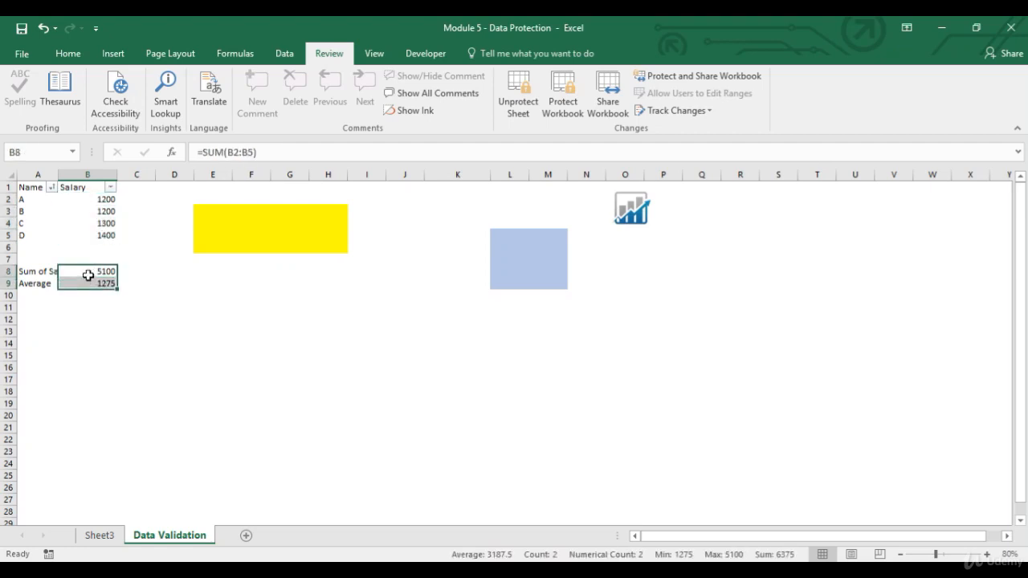
Select column J and its first cell, and try to edit the empty locked cell G12 on the protected sheet
{"action": "left_click", "coordinate": [458, 175]}
{"action": "left_click", "coordinate": [405, 187]}
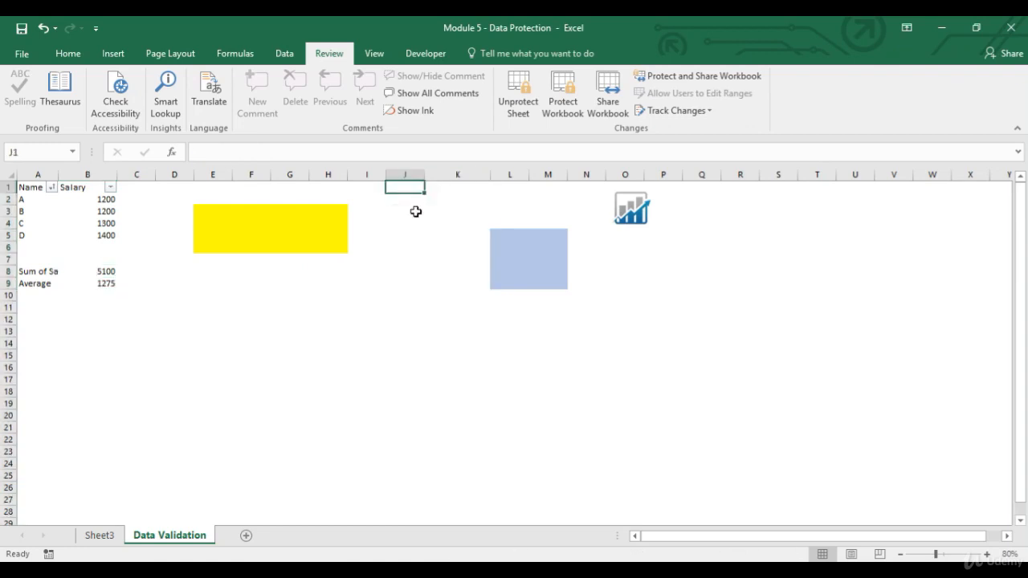
{"action": "left_click", "coordinate": [409, 175]}
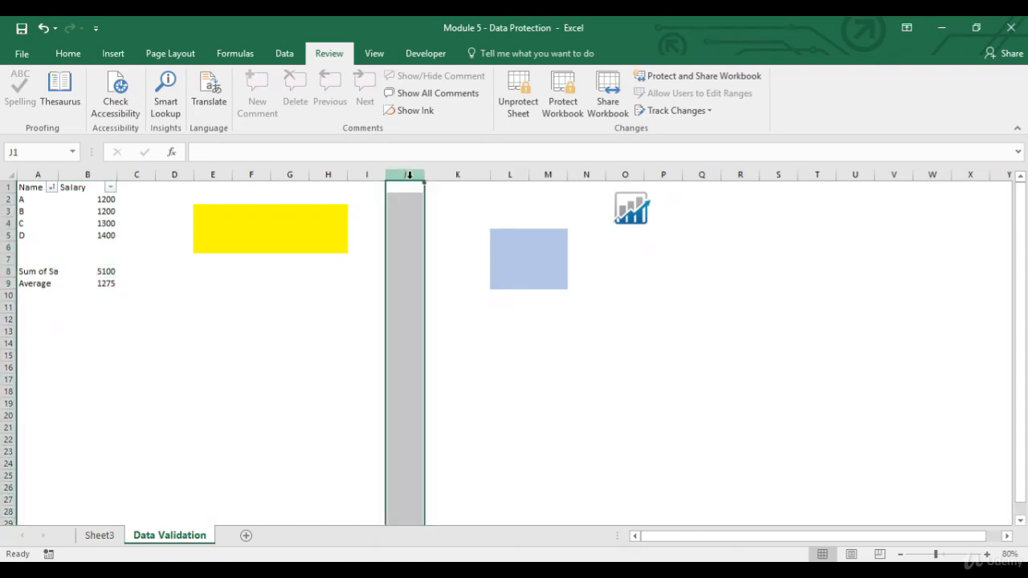
{"action": "left_click", "coordinate": [405, 189]}
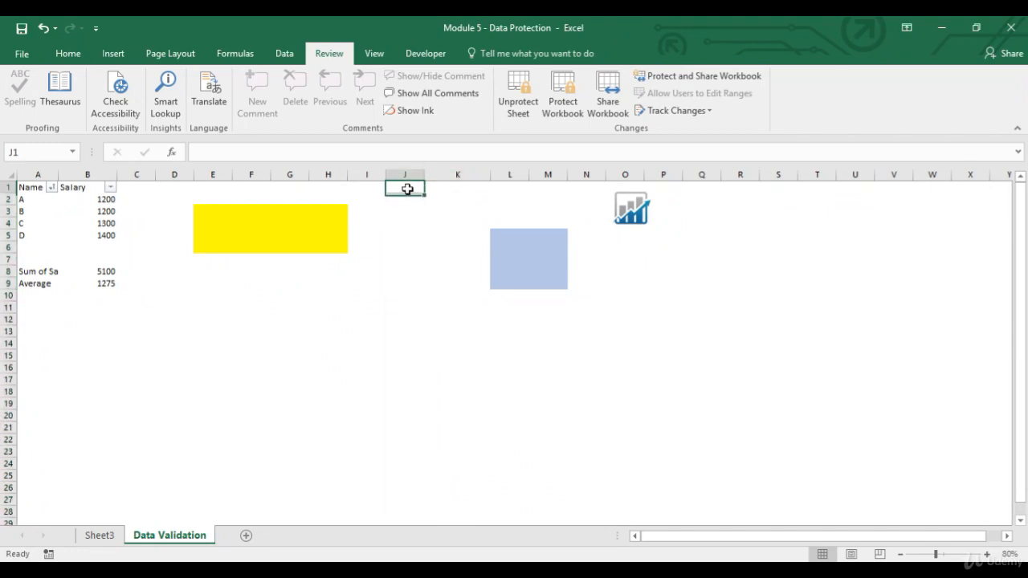
{"action": "double_click", "coordinate": [286, 317]}
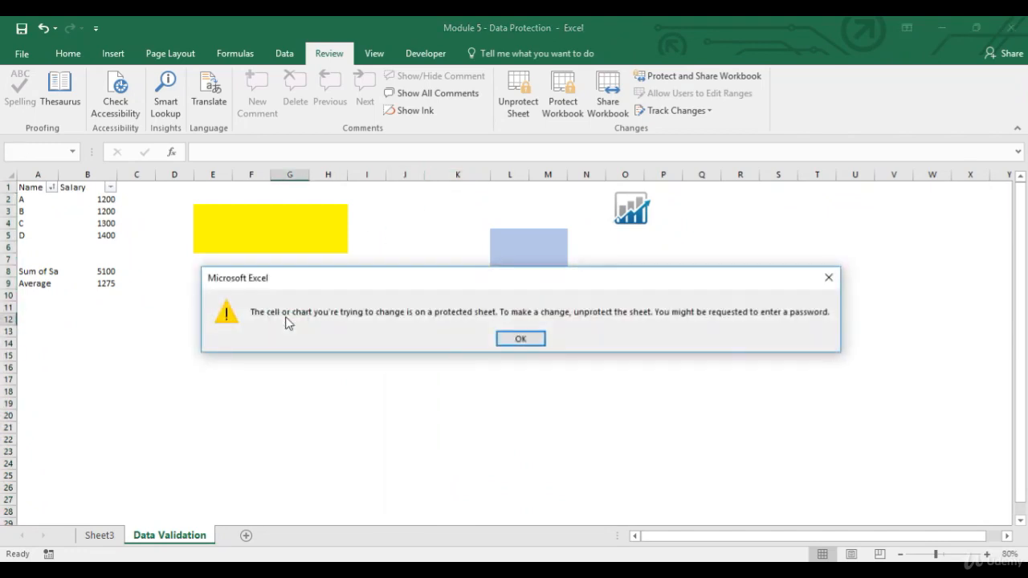
{"action": "left_click", "coordinate": [514, 344]}
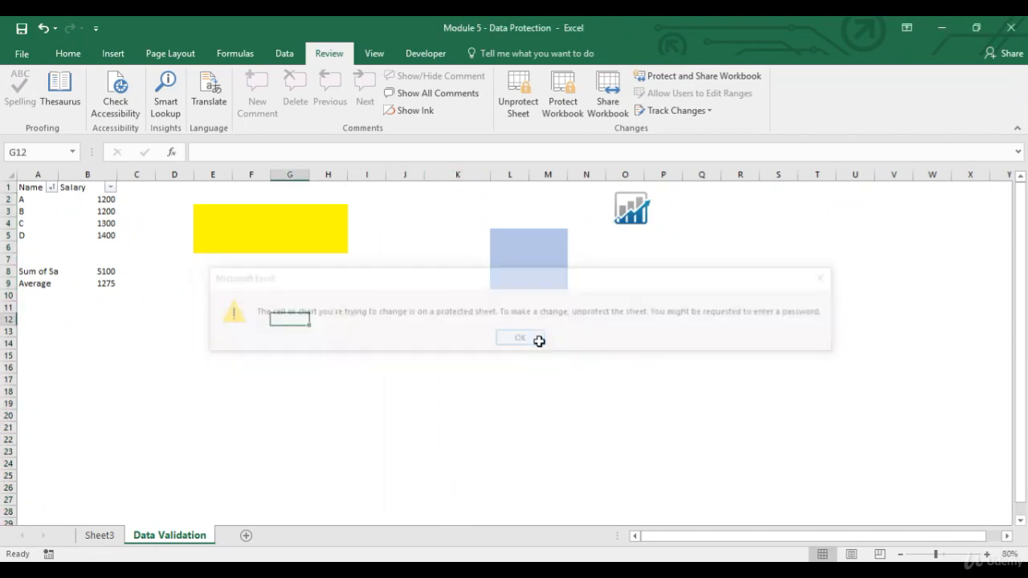
Encrypt the workbook with a password required for opening, entering and confirming the password, and save the file
{"action": "left_click", "coordinate": [36, 188]}
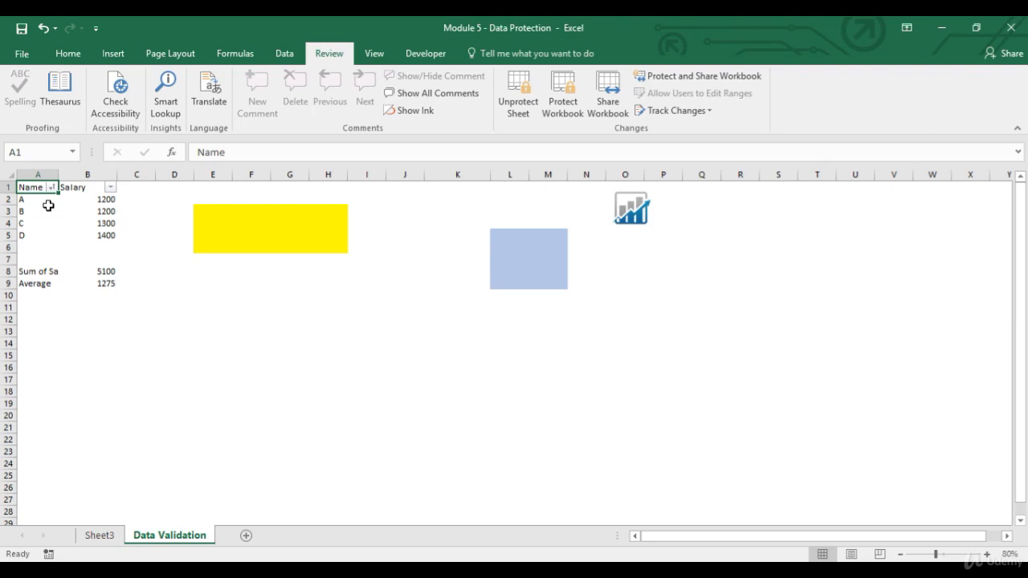
{"action": "left_click", "coordinate": [69, 53]}
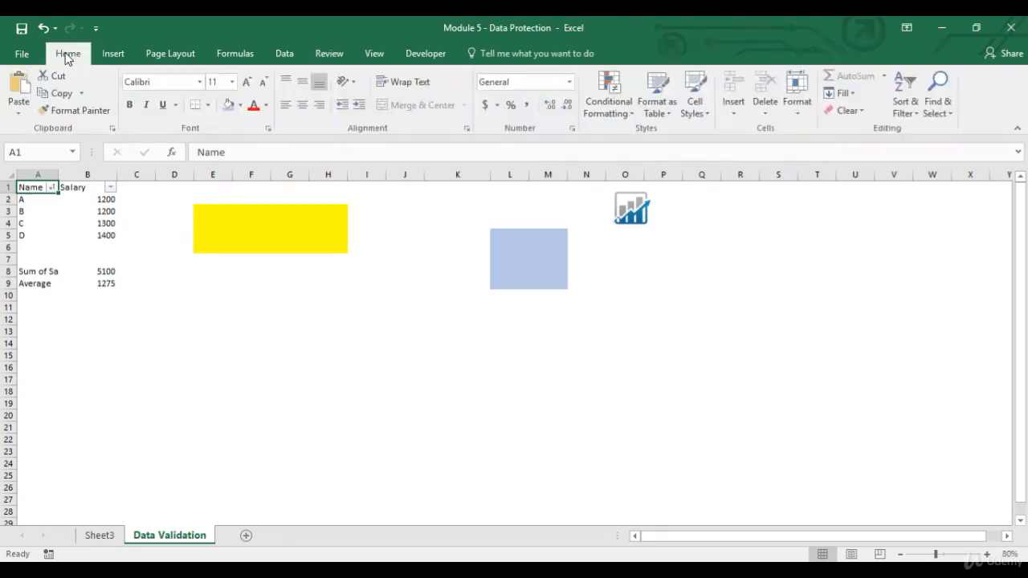
{"action": "left_click", "coordinate": [22, 56]}
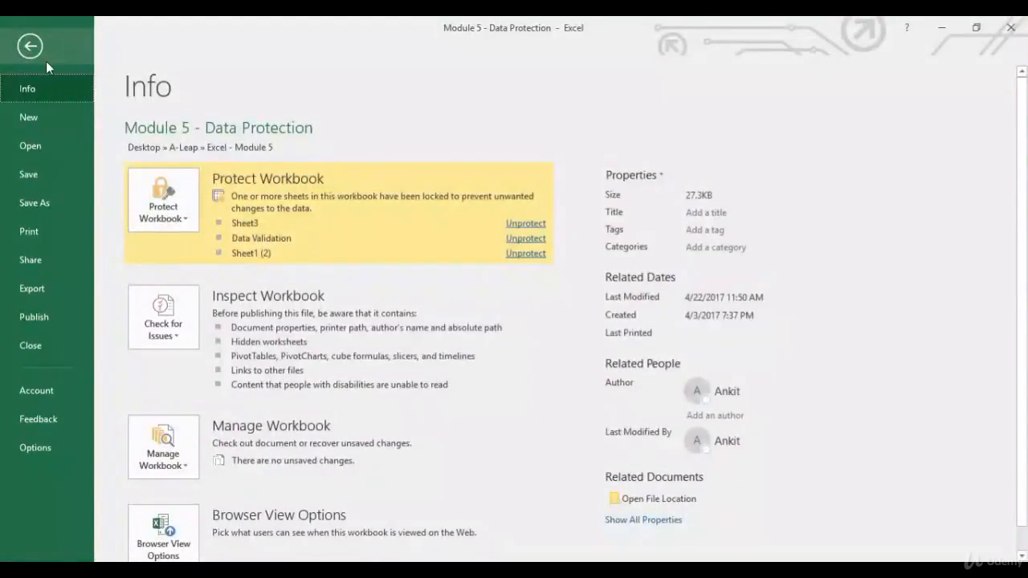
{"action": "left_click", "coordinate": [189, 223]}
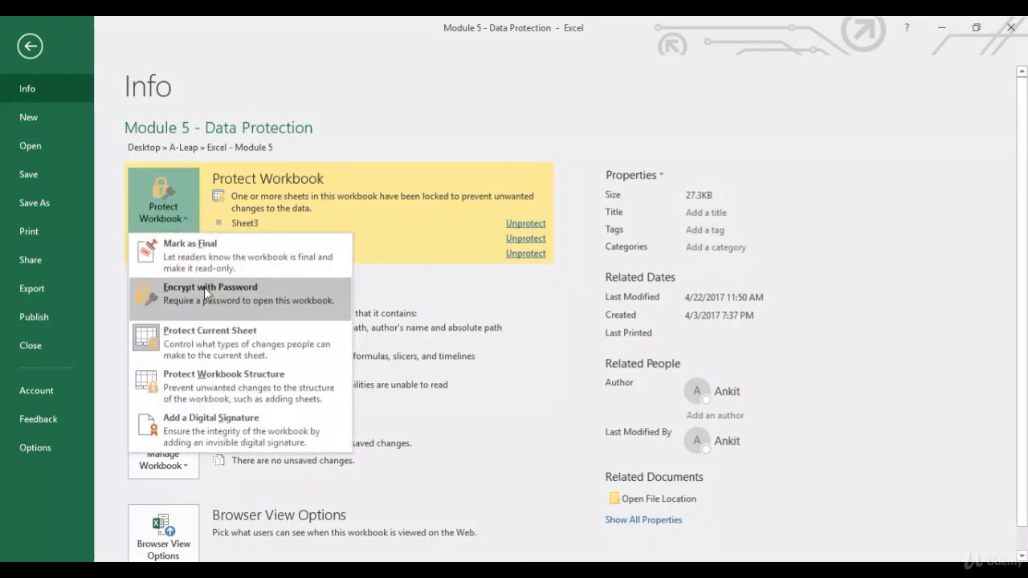
{"action": "left_click", "coordinate": [205, 289]}
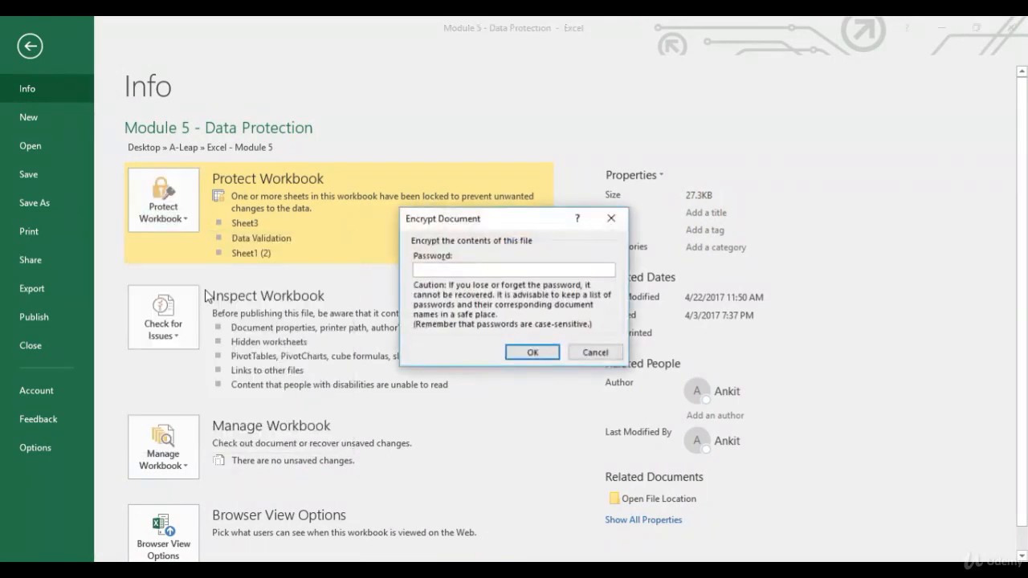
{"action": "type", "text": "123"}
{"action": "left_click", "coordinate": [536, 355]}
{"action": "type", "text": "123"}
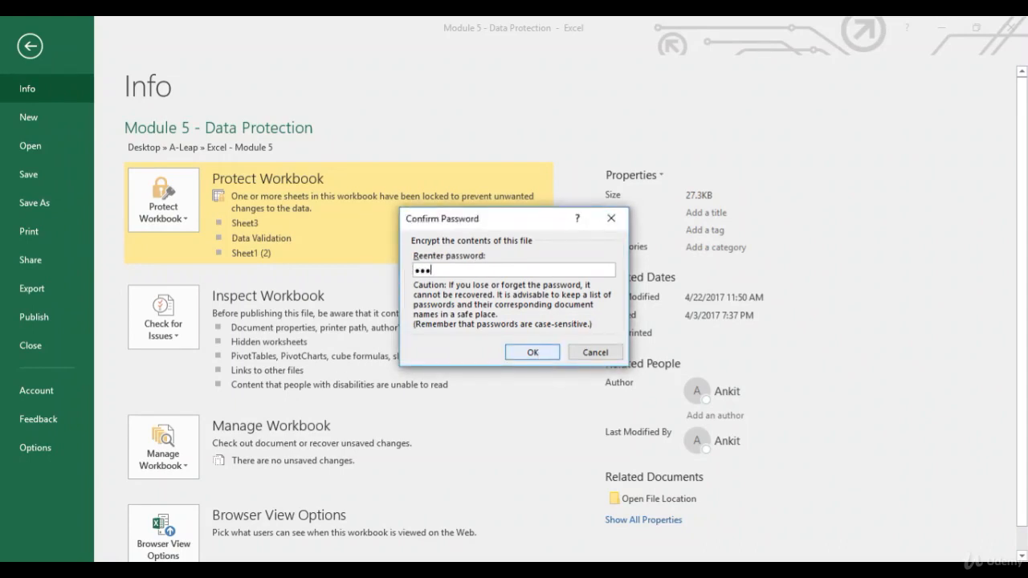
{"action": "left_click", "coordinate": [545, 354]}
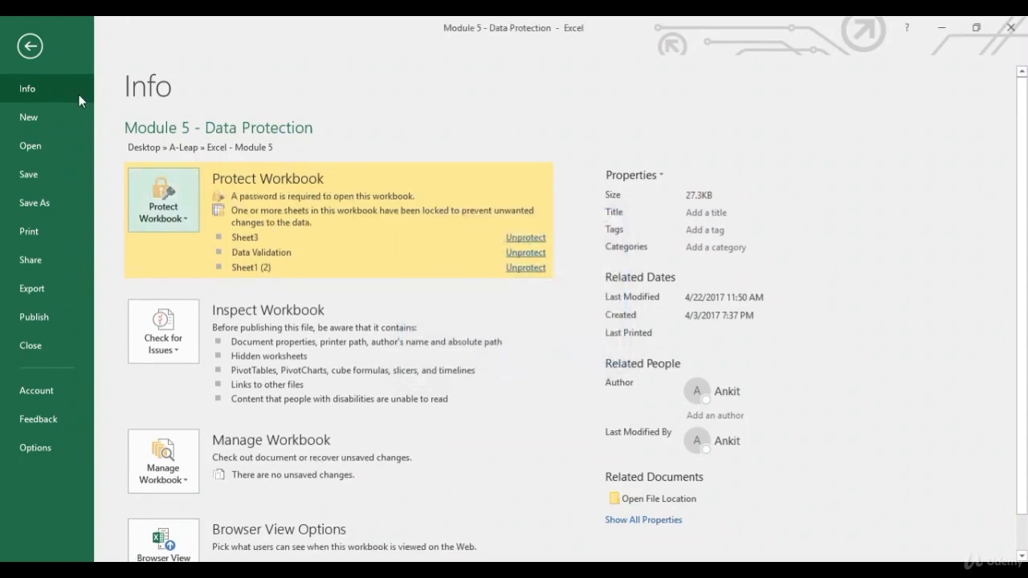
{"action": "left_click", "coordinate": [29, 45]}
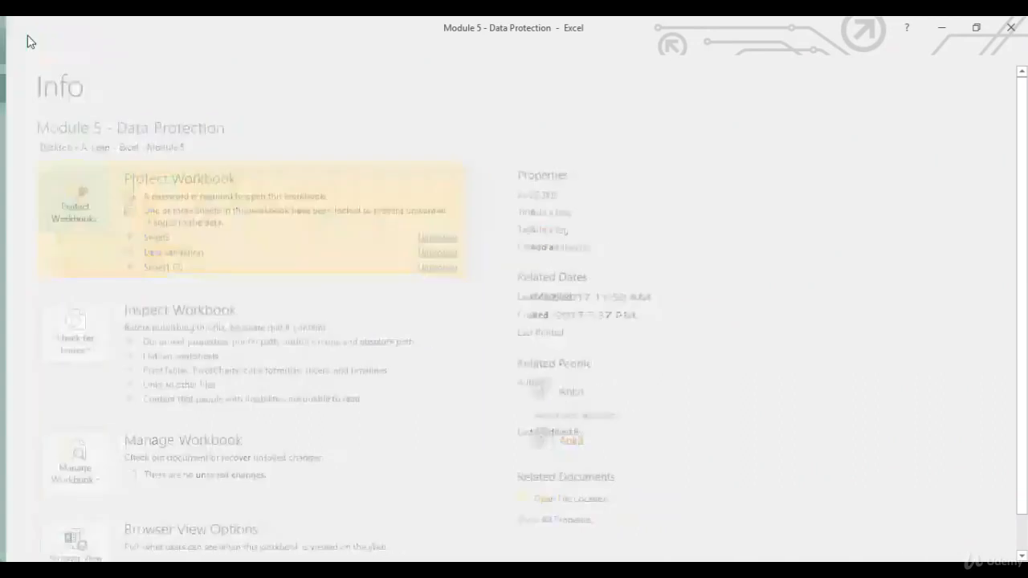
{"action": "left_click", "coordinate": [22, 29]}
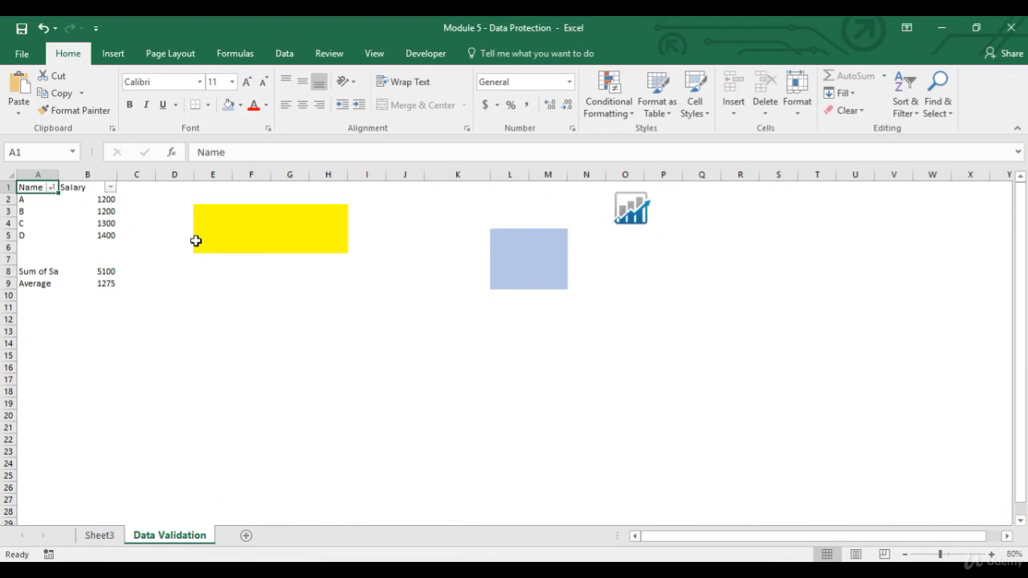
Protect the workbook structure, entering and confirming the protection password
{"action": "left_click", "coordinate": [327, 53]}
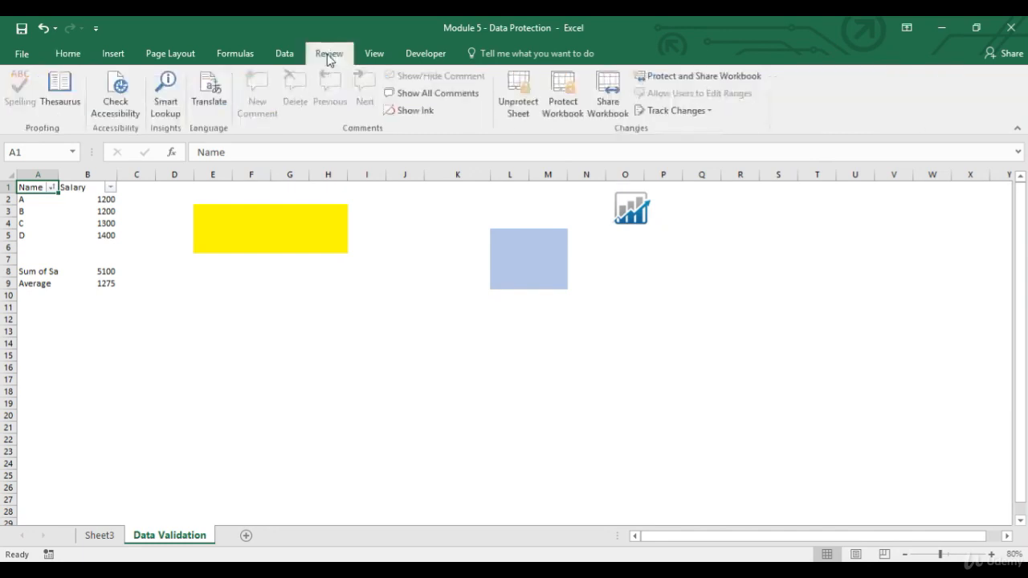
{"action": "left_click", "coordinate": [565, 112]}
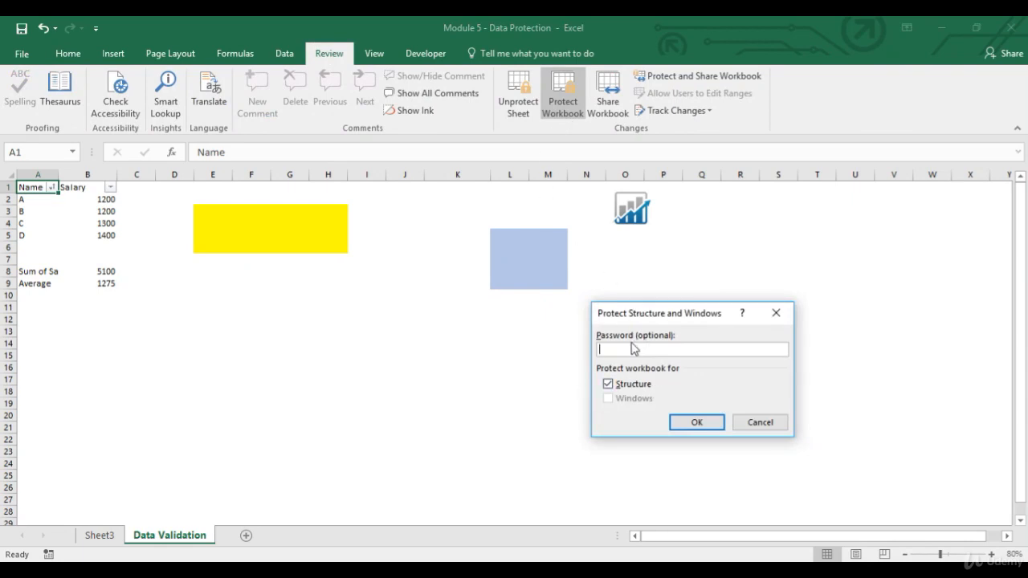
{"action": "type", "text": "123"}
{"action": "key", "text": "Return"}
{"action": "type", "text": "123"}
{"action": "key", "text": "Return"}
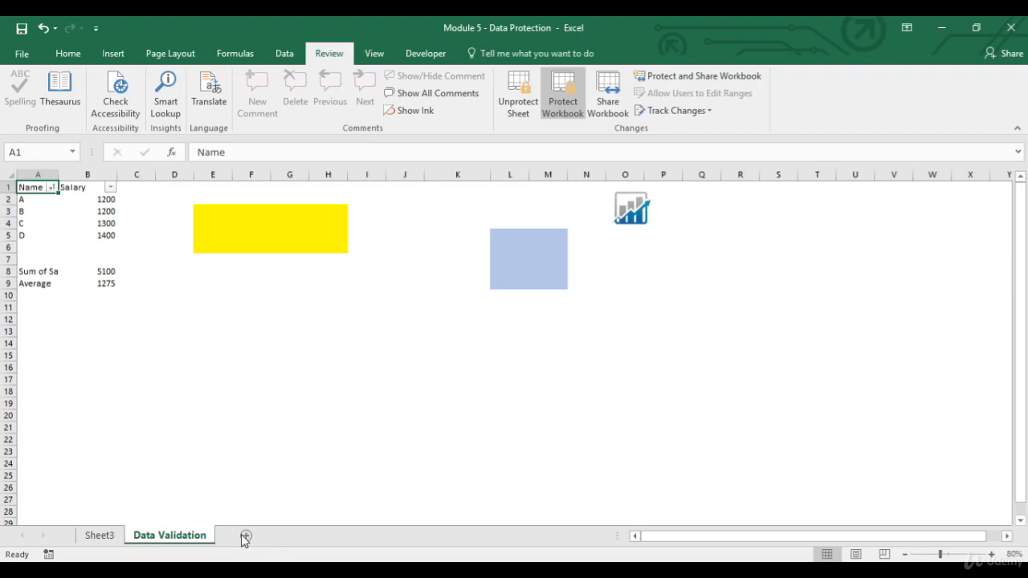
Check which sheet commands are available for Sheet3 under structure protection, and return to the Data Validation sheet
{"action": "right_click", "coordinate": [96, 537]}
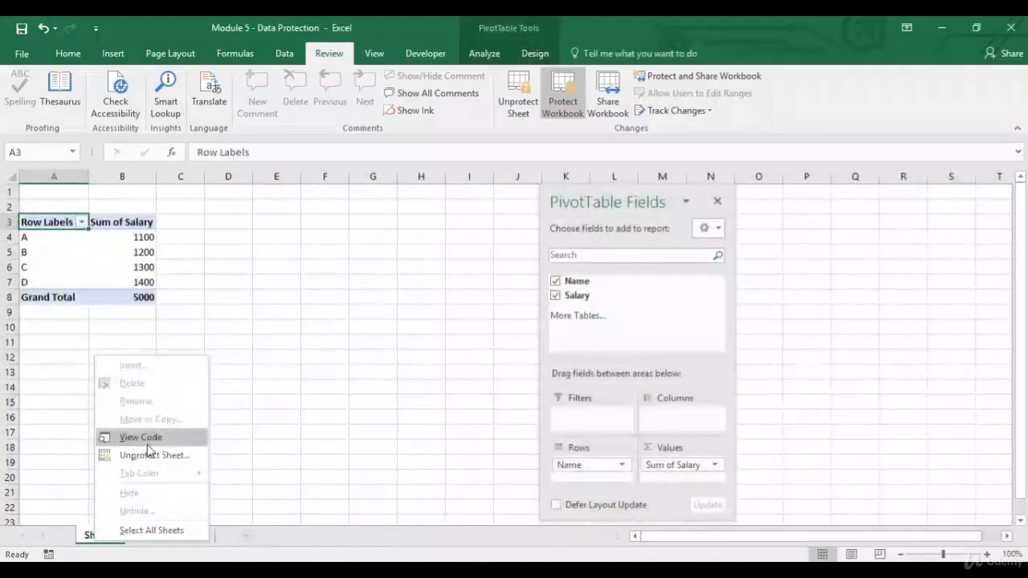
{"action": "left_click", "coordinate": [275, 534]}
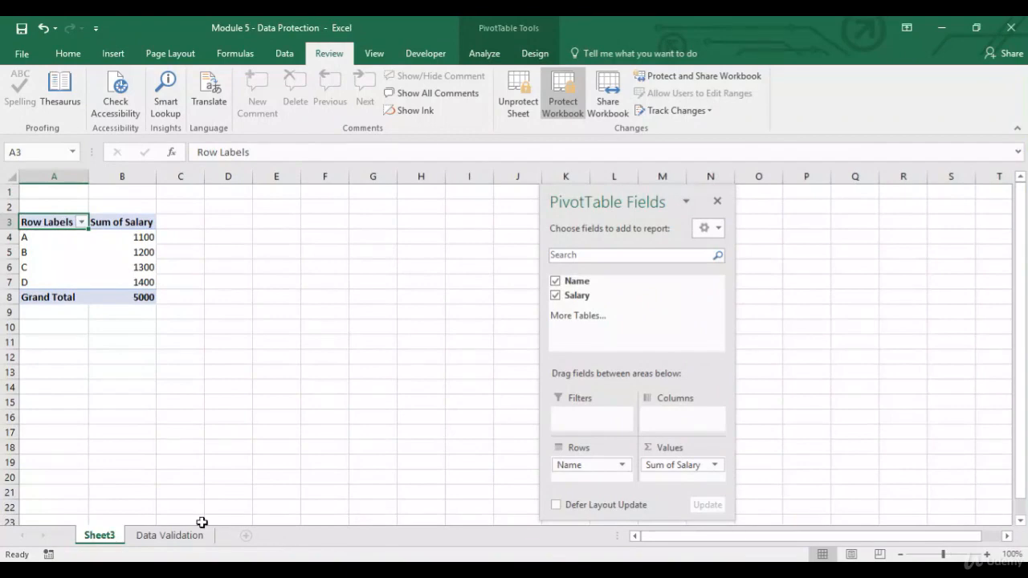
{"action": "left_click", "coordinate": [169, 535]}
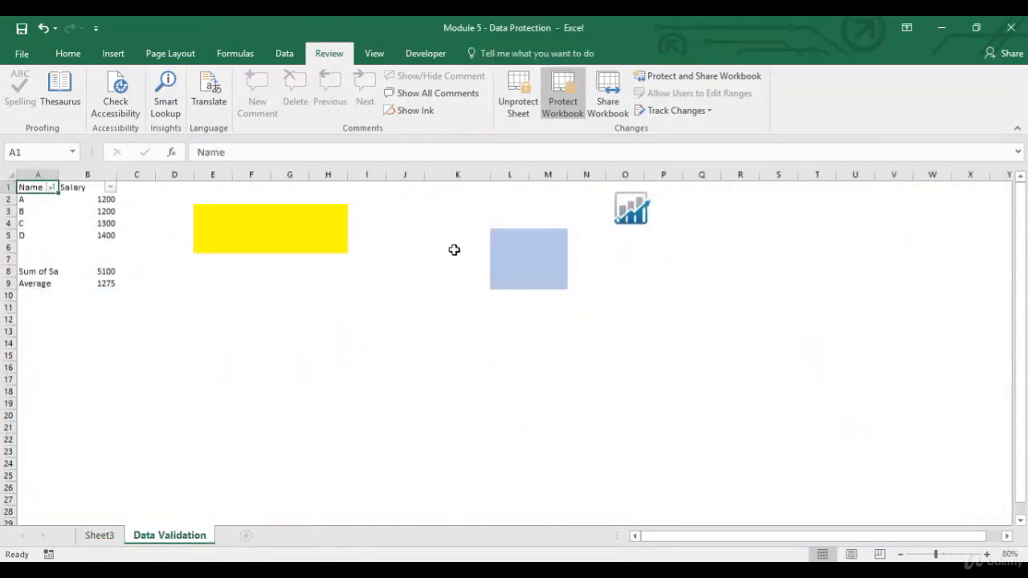